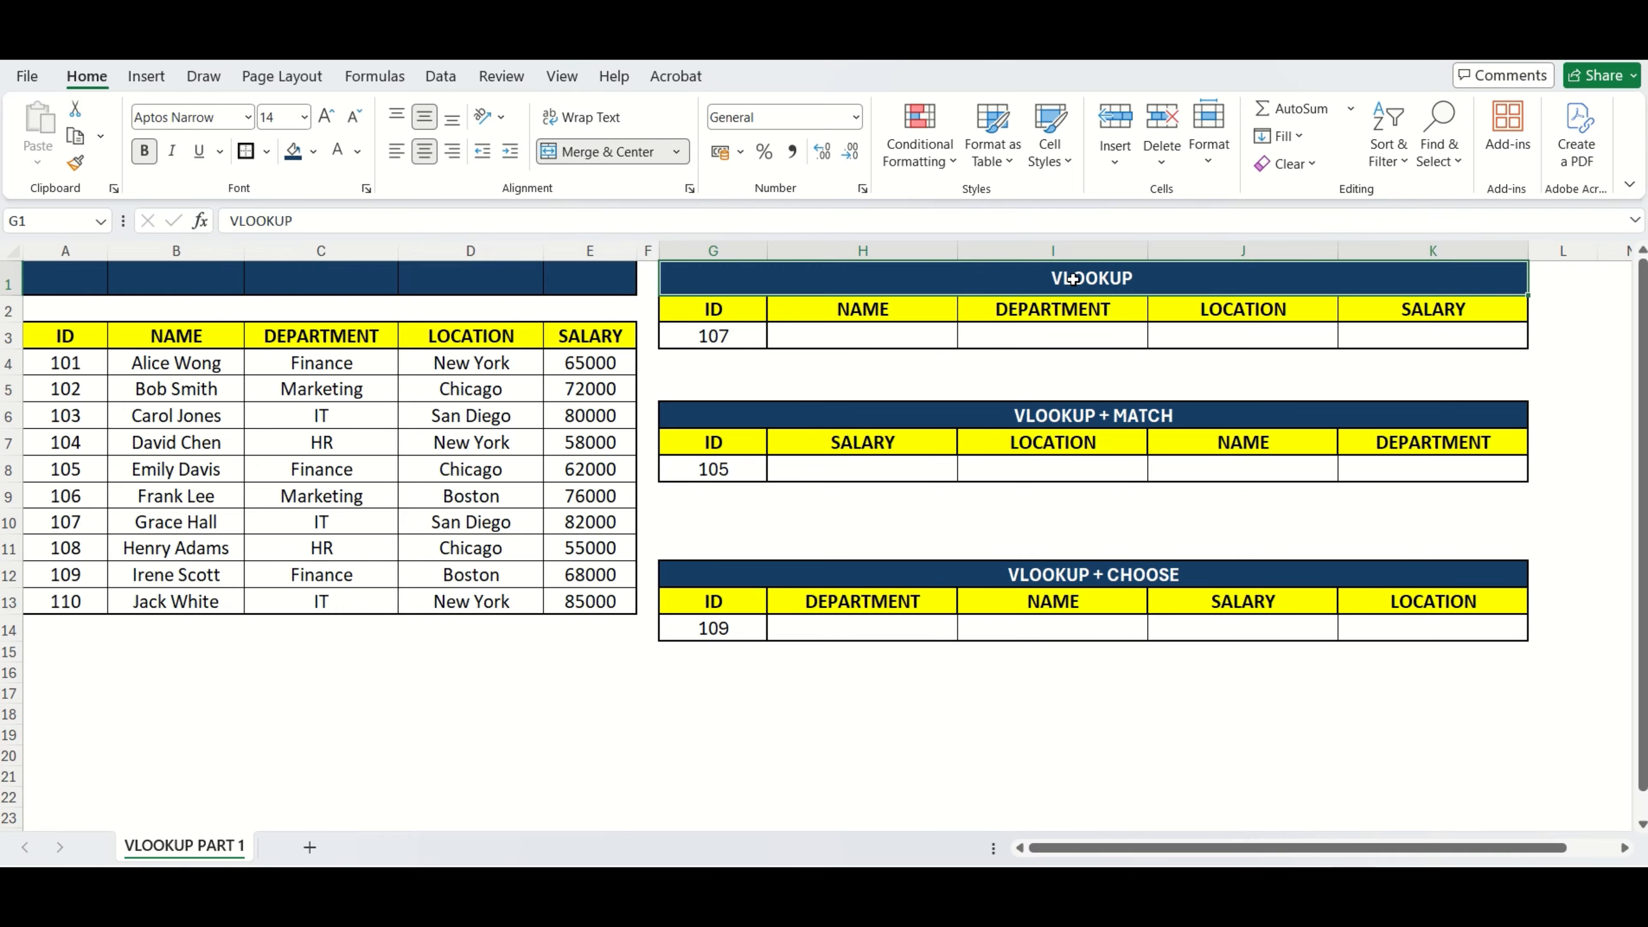
click(1080, 417)
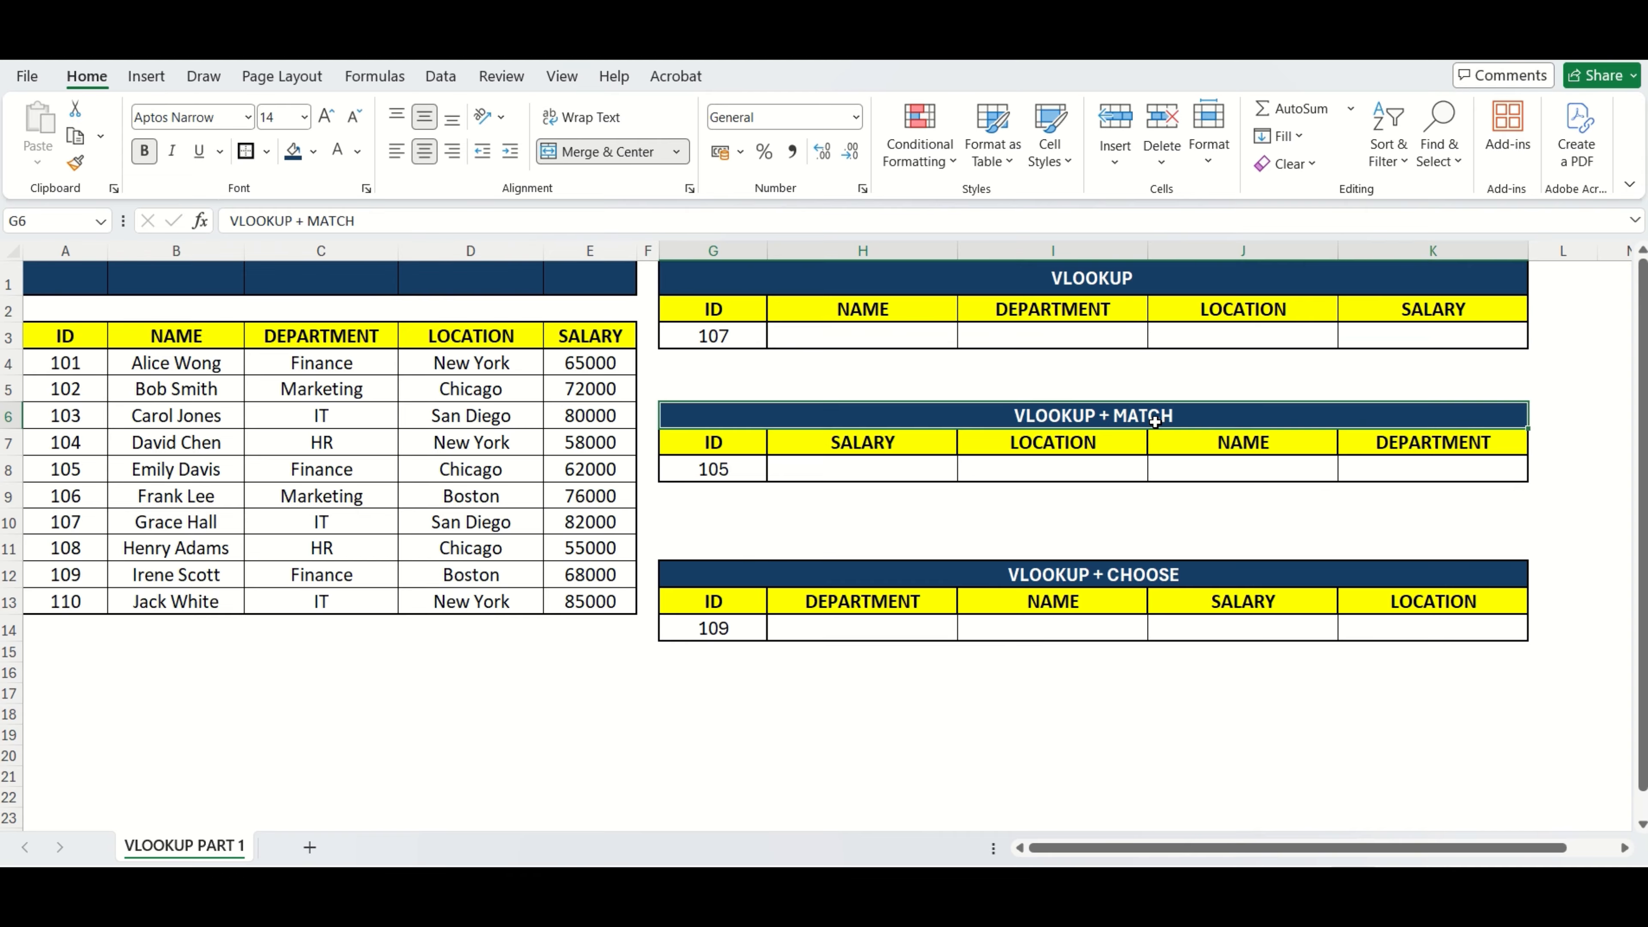
click(1141, 575)
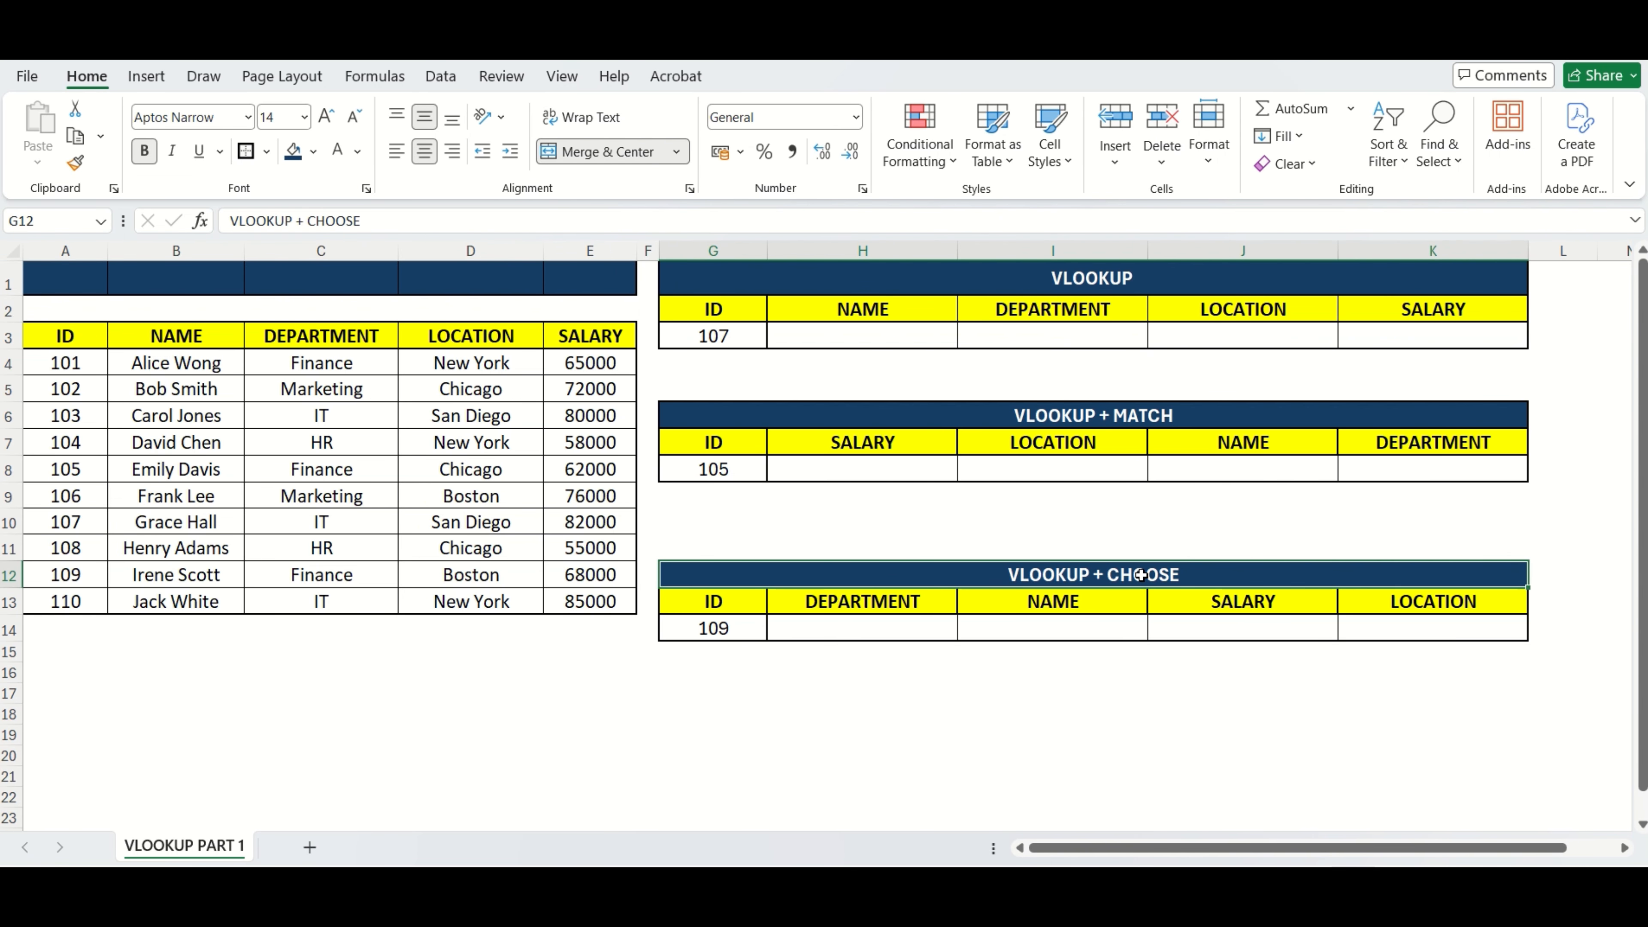
drag(75, 337, 587, 604)
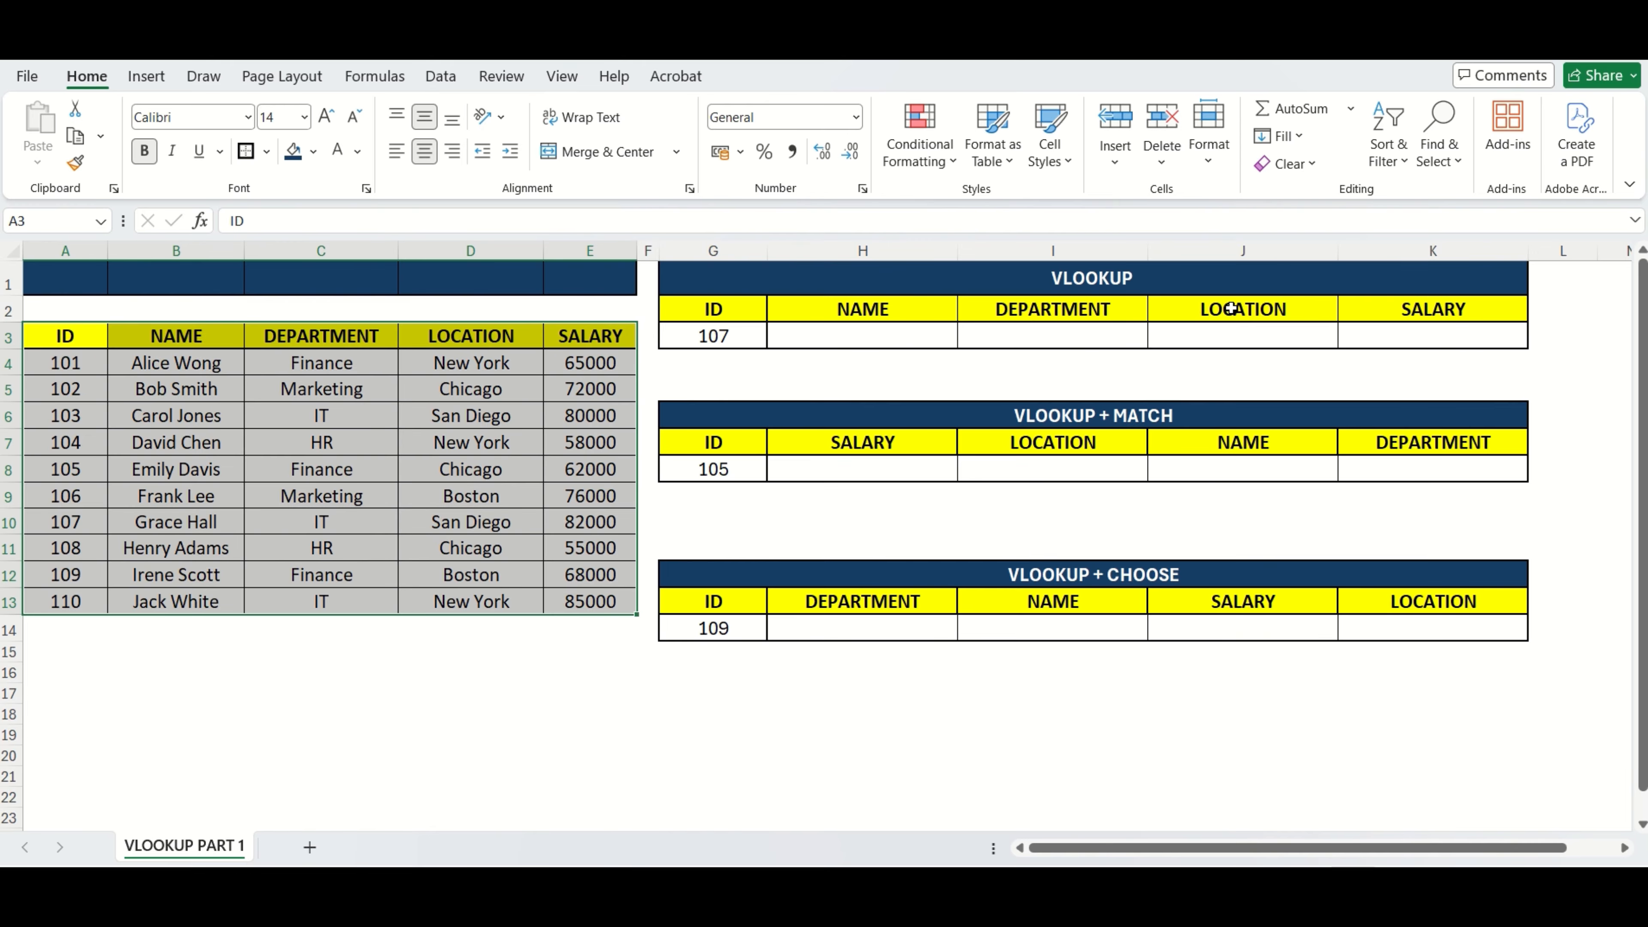
click(509, 406)
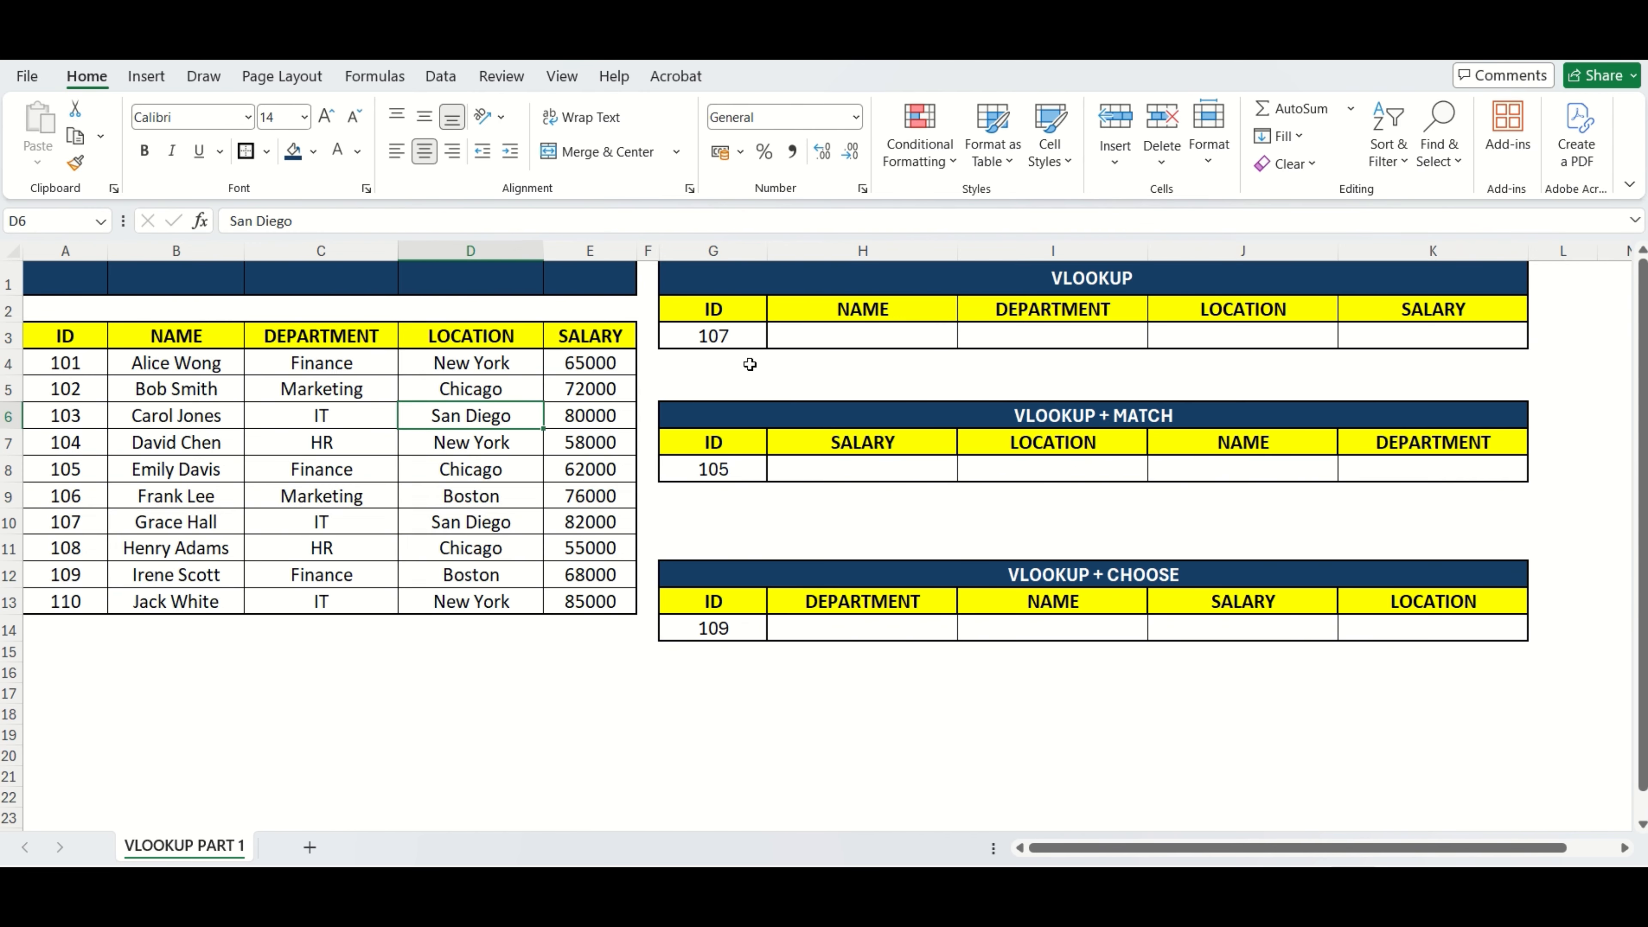
- Number the five data columns by entering 1 through 5 in cells A1 to E1
click(85, 278)
text(1)
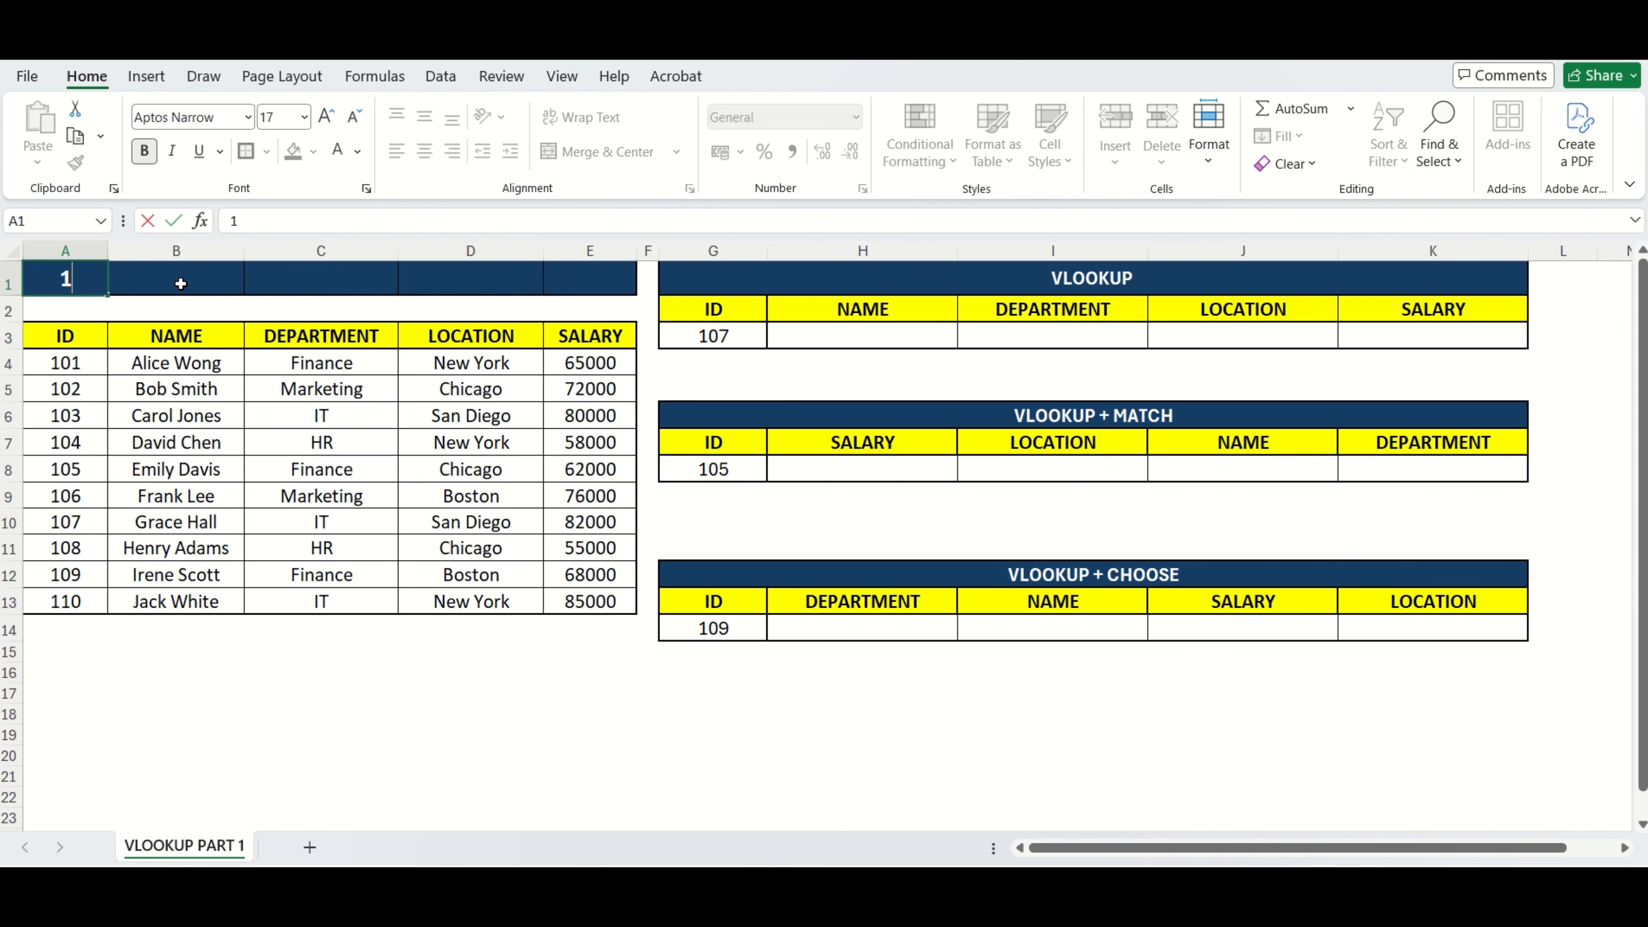
key(Tab)
text(2)
key(Tab)
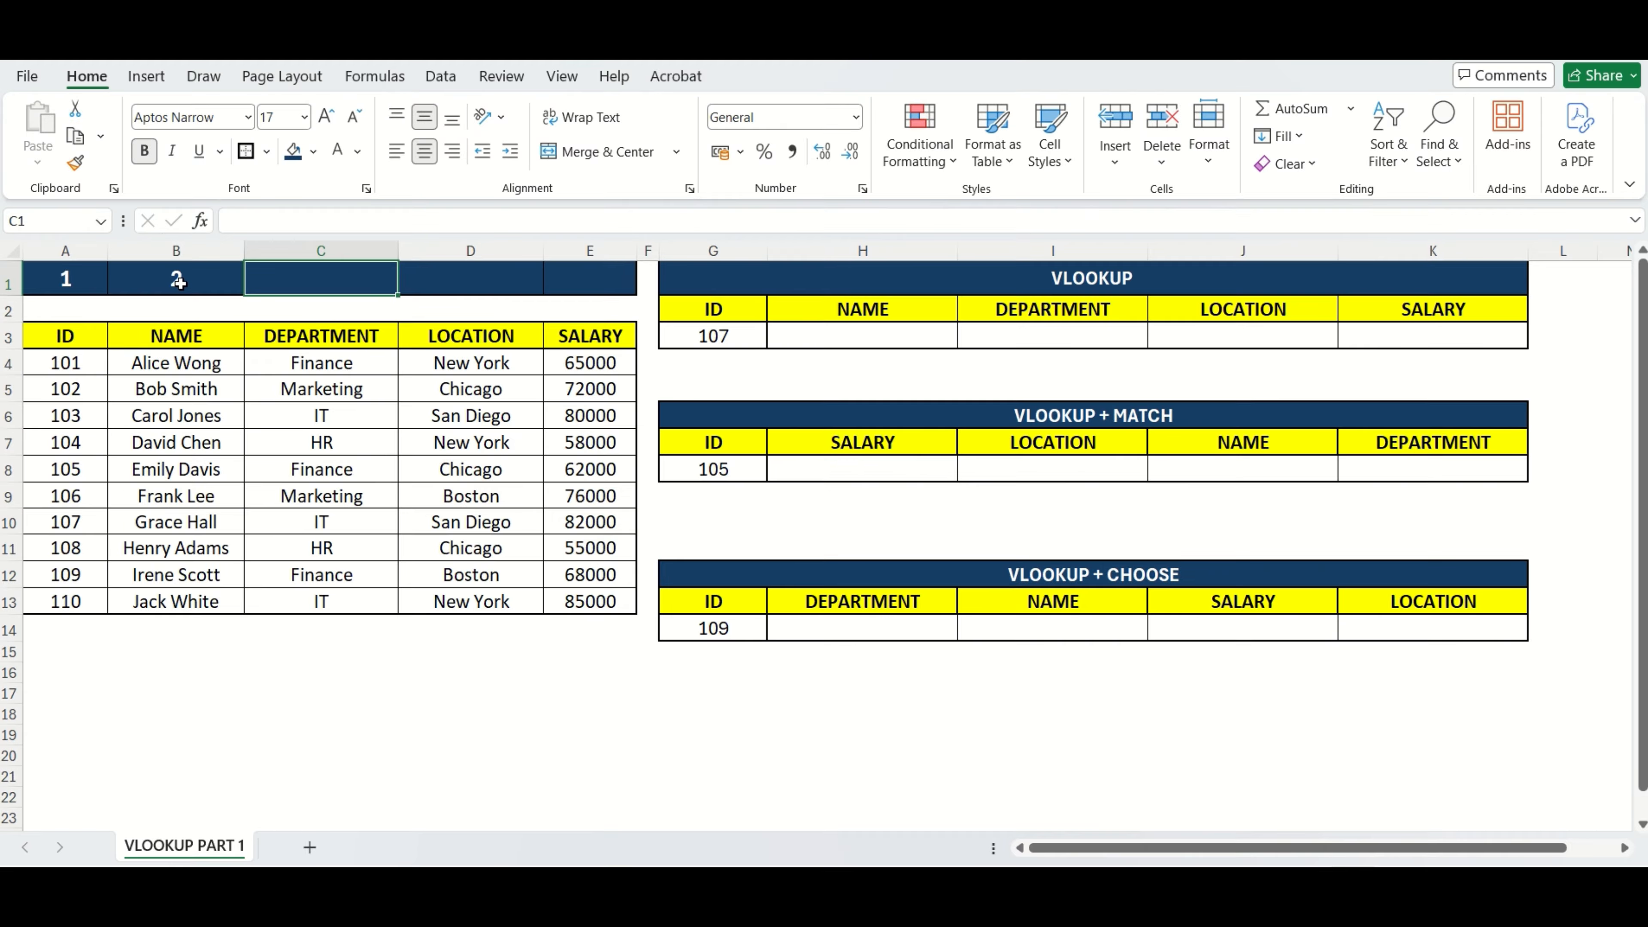
text(3)
key(Tab)
text(4)
key(Tab)
text(5)
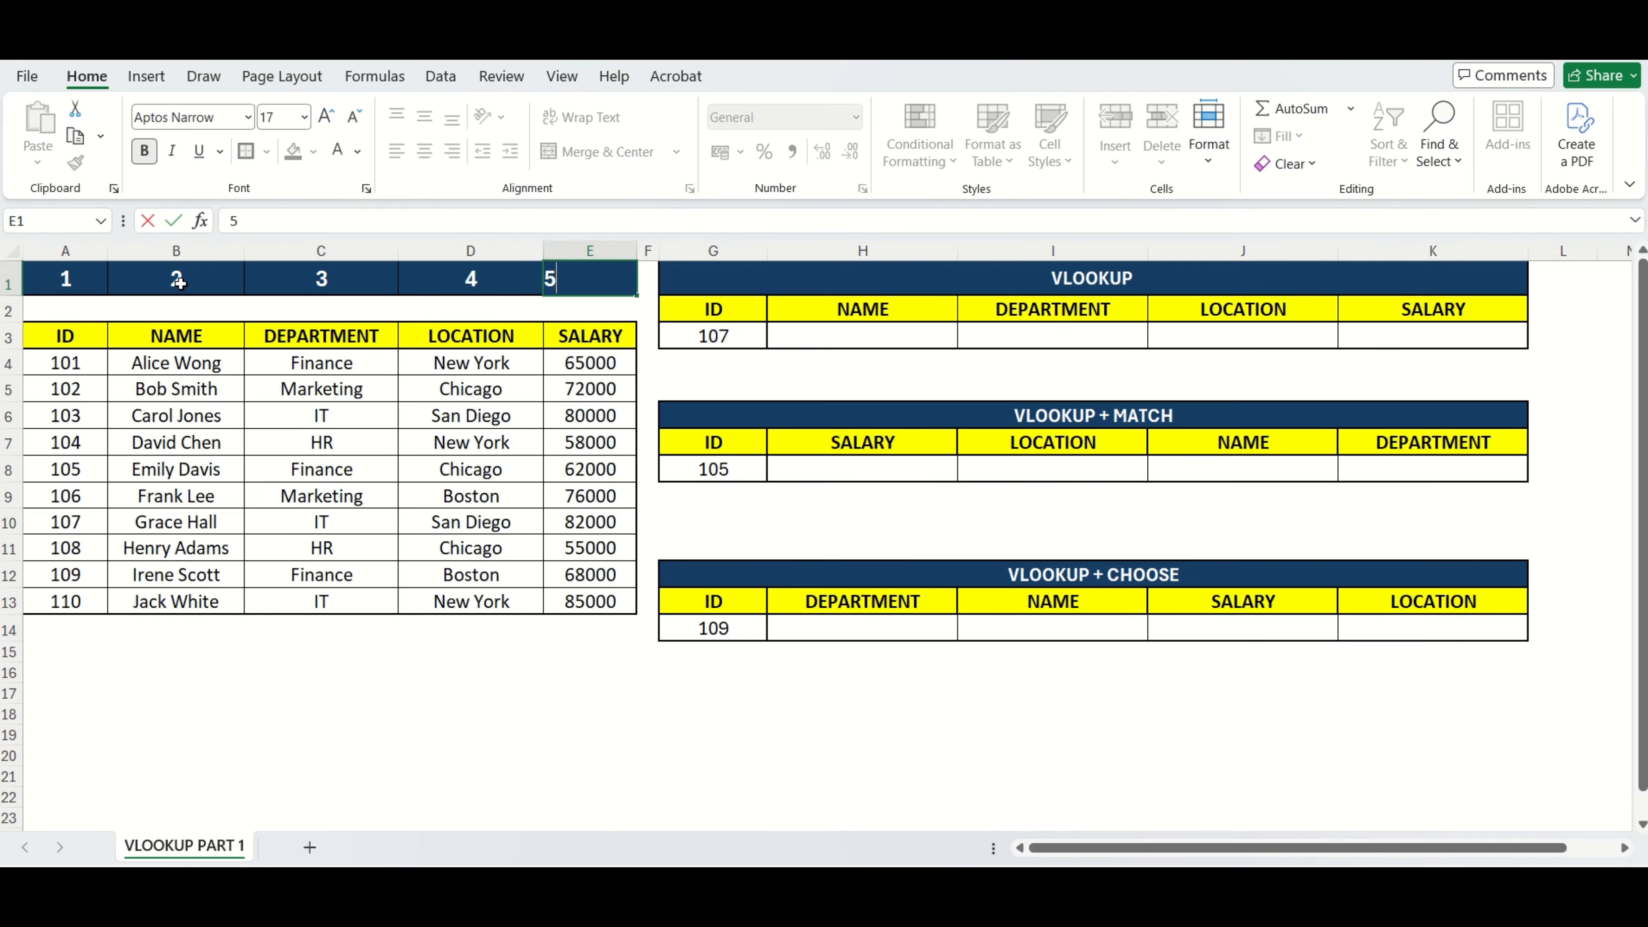
key(Return)
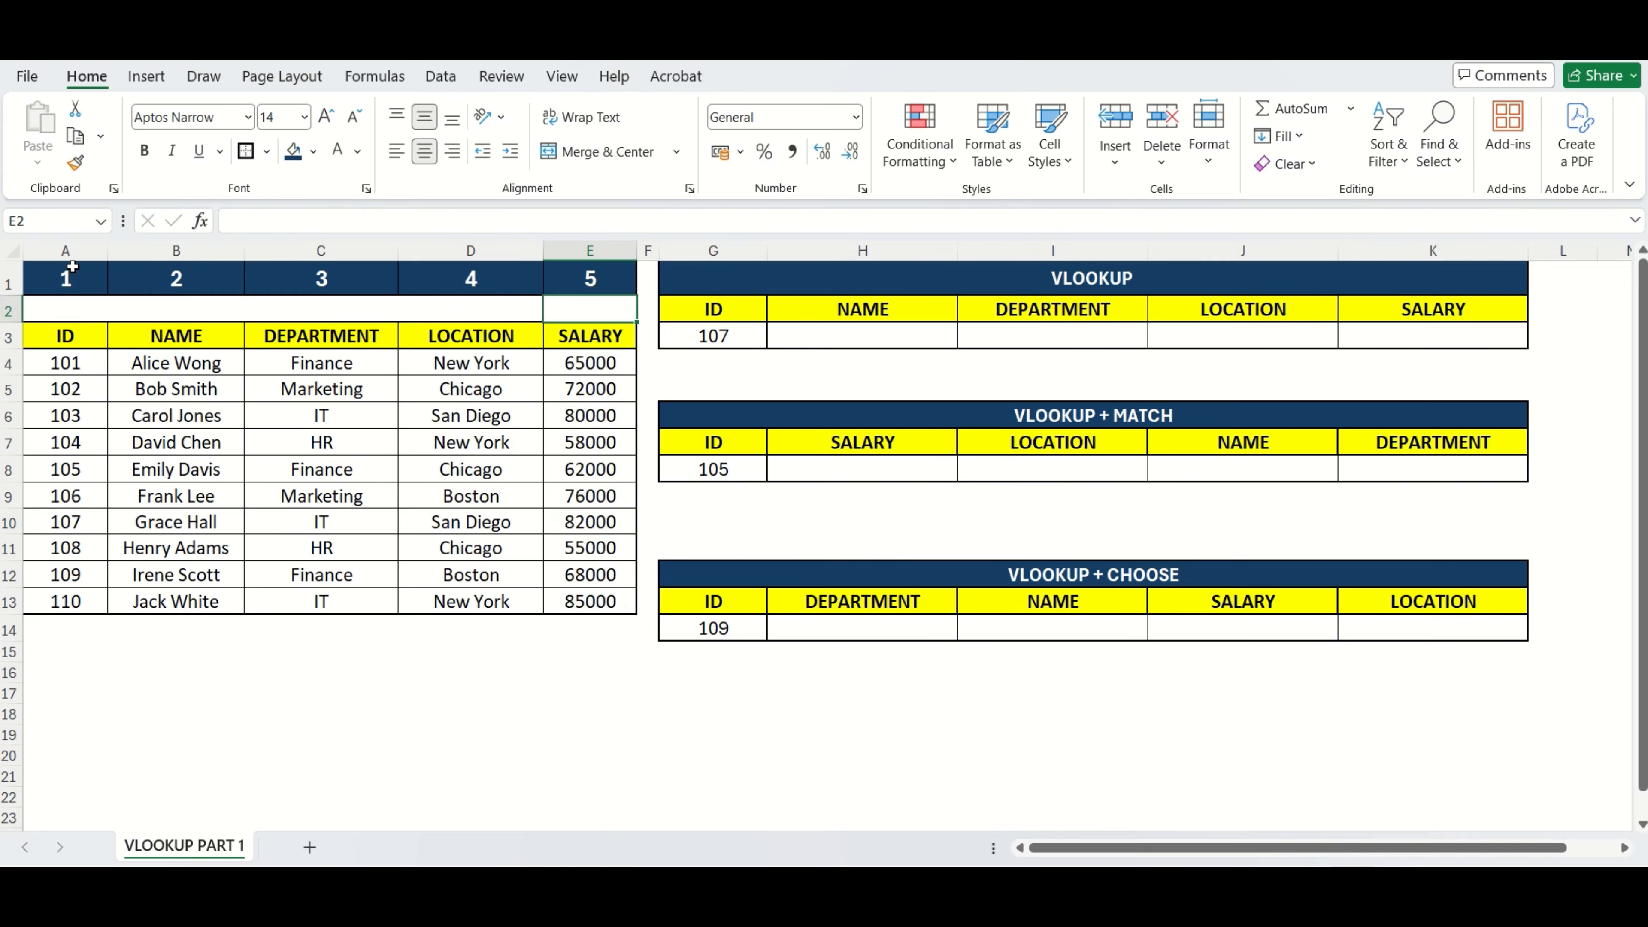
- Examine how the index numbers in row 1 correspond to the data table's columns, from ID to SALARY
click(73, 253)
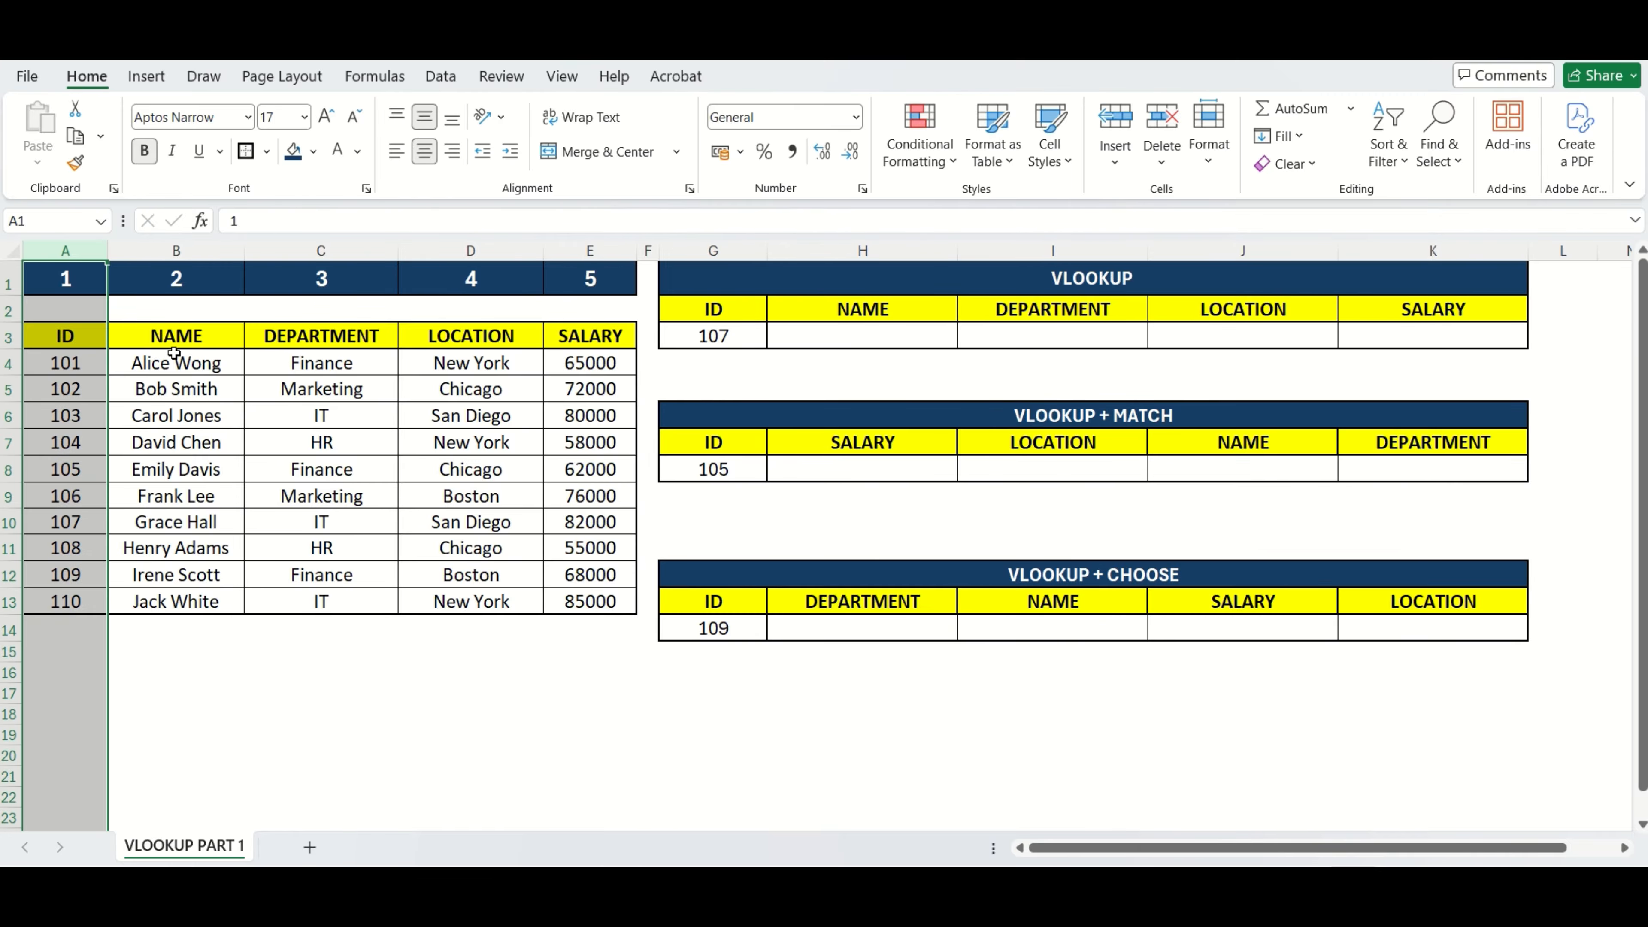
click(174, 282)
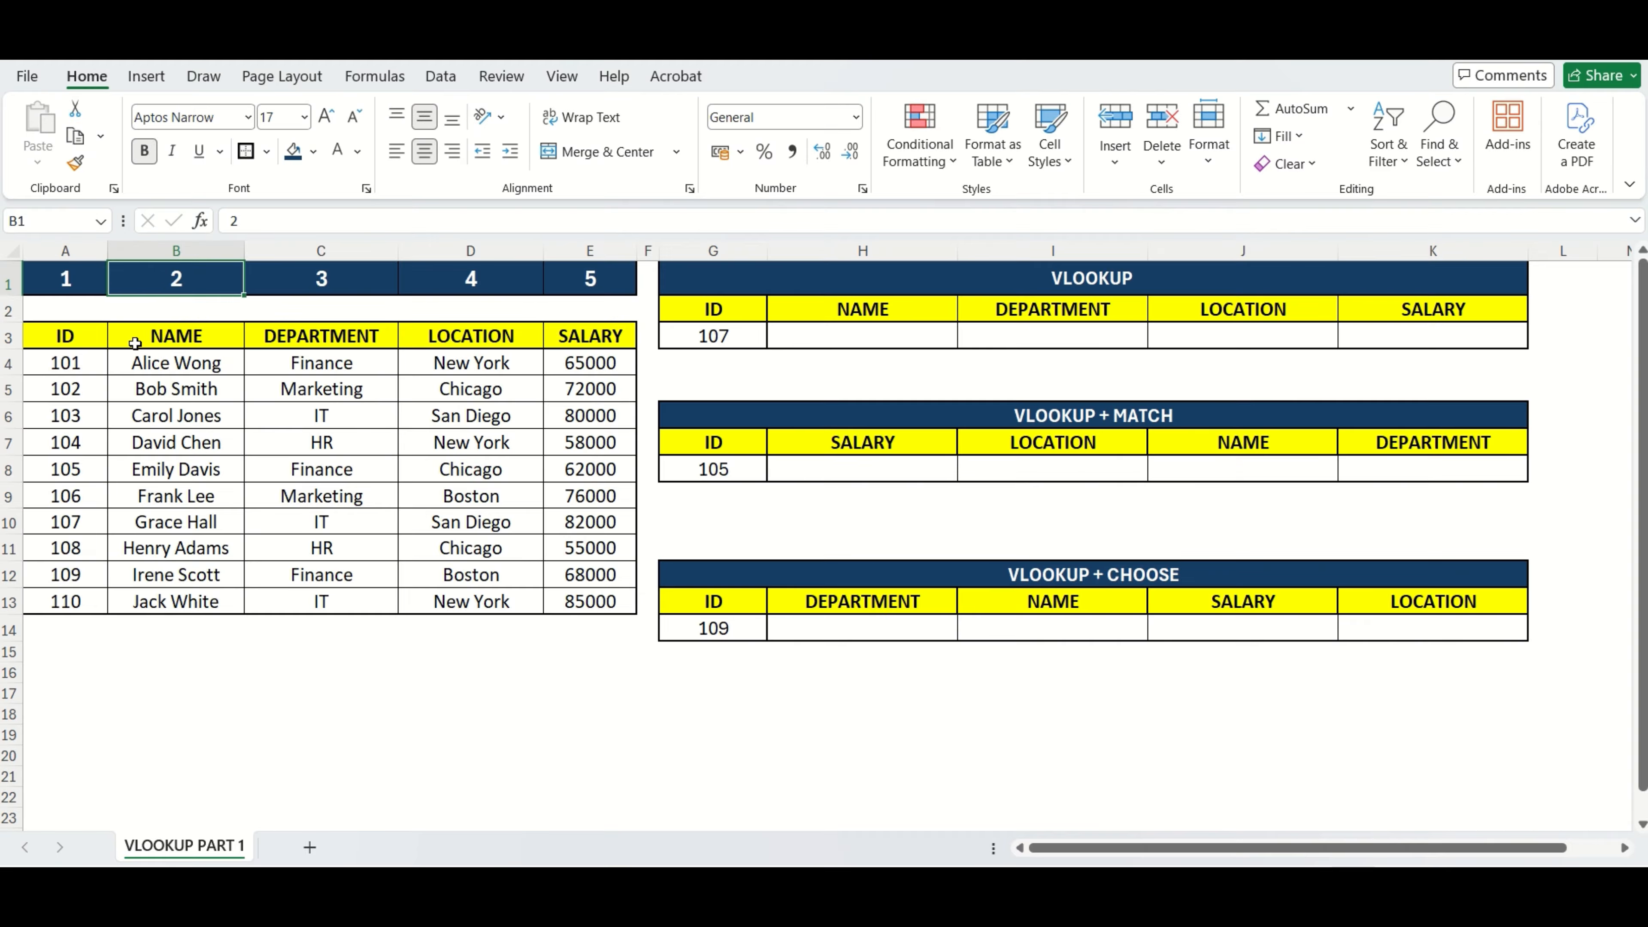
click(176, 251)
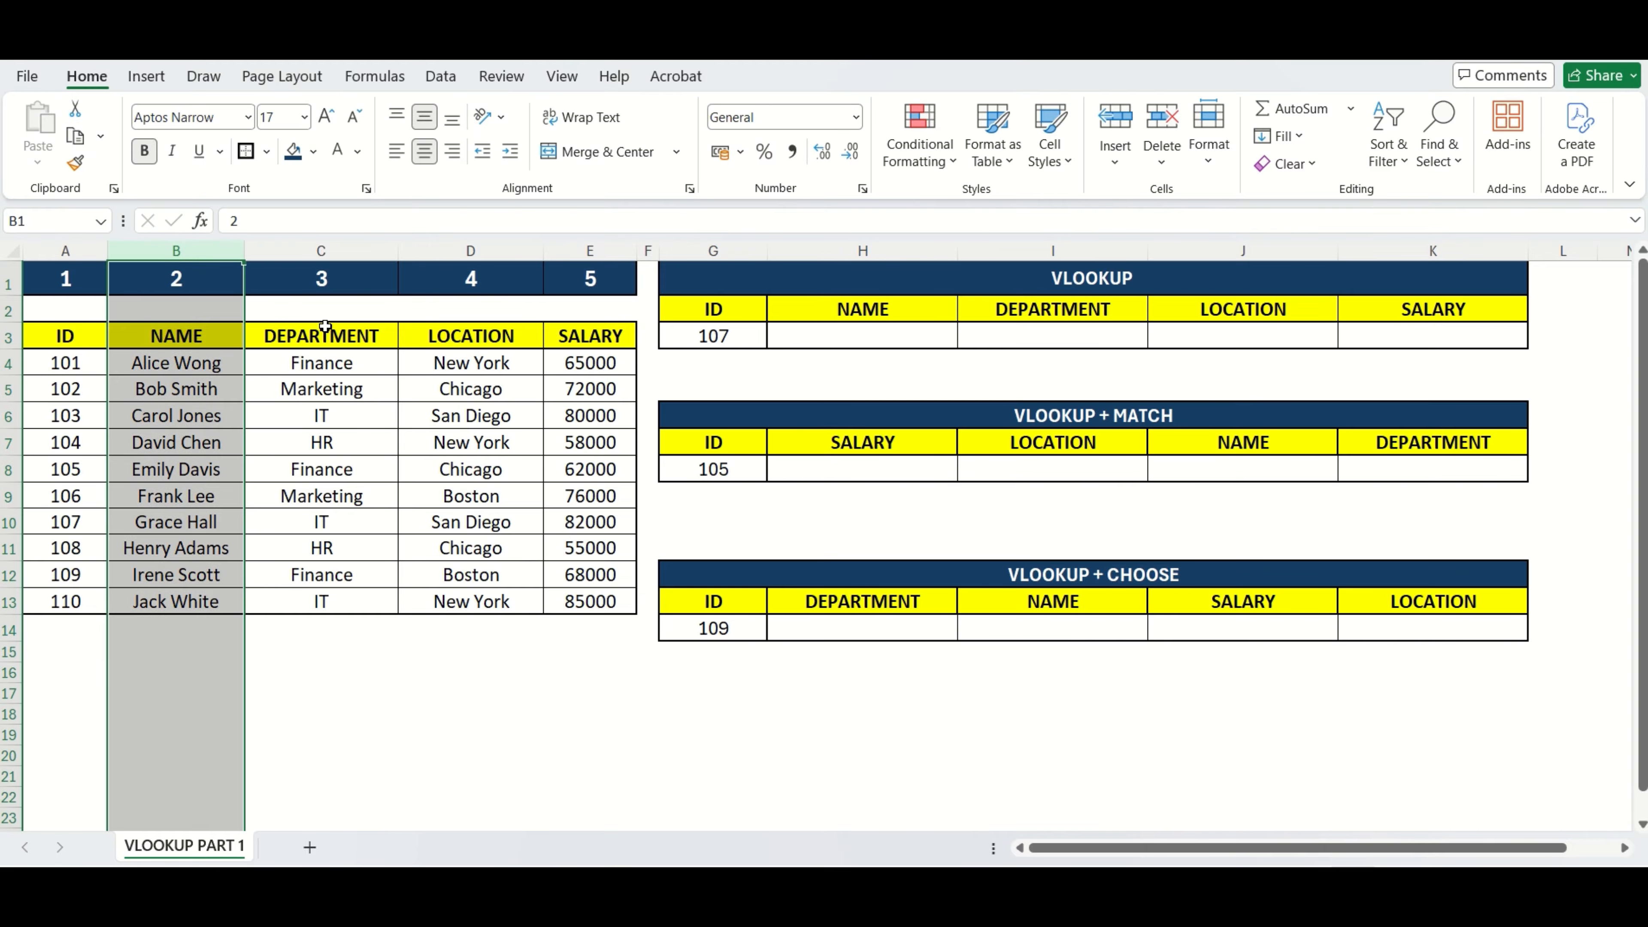
click(322, 290)
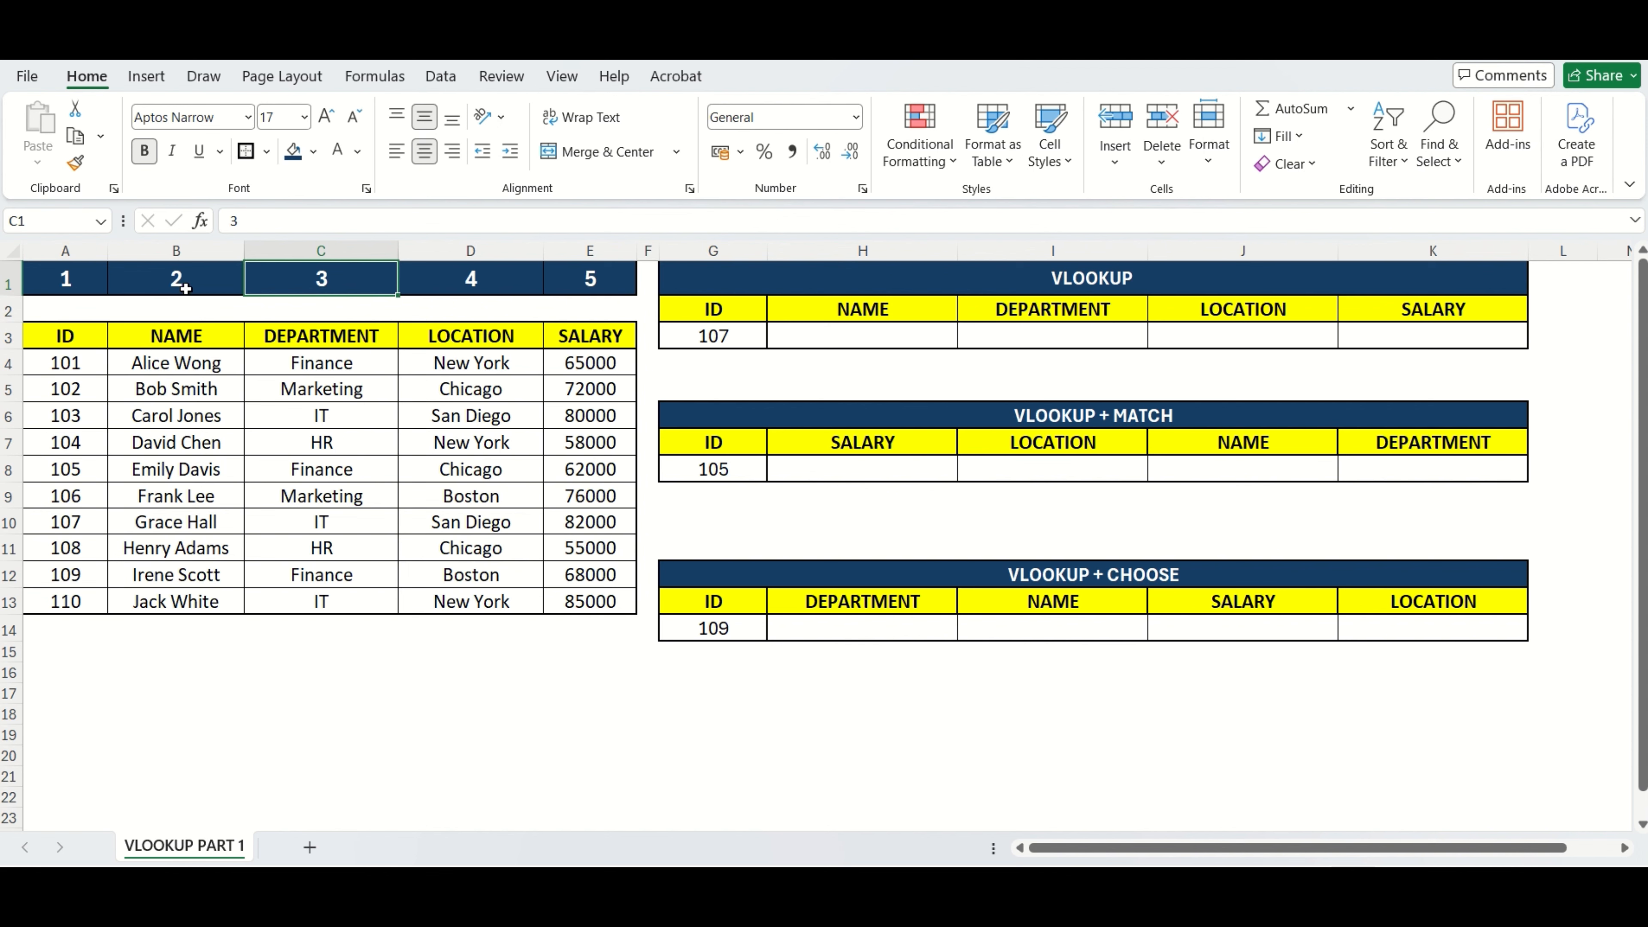
click(344, 250)
click(476, 286)
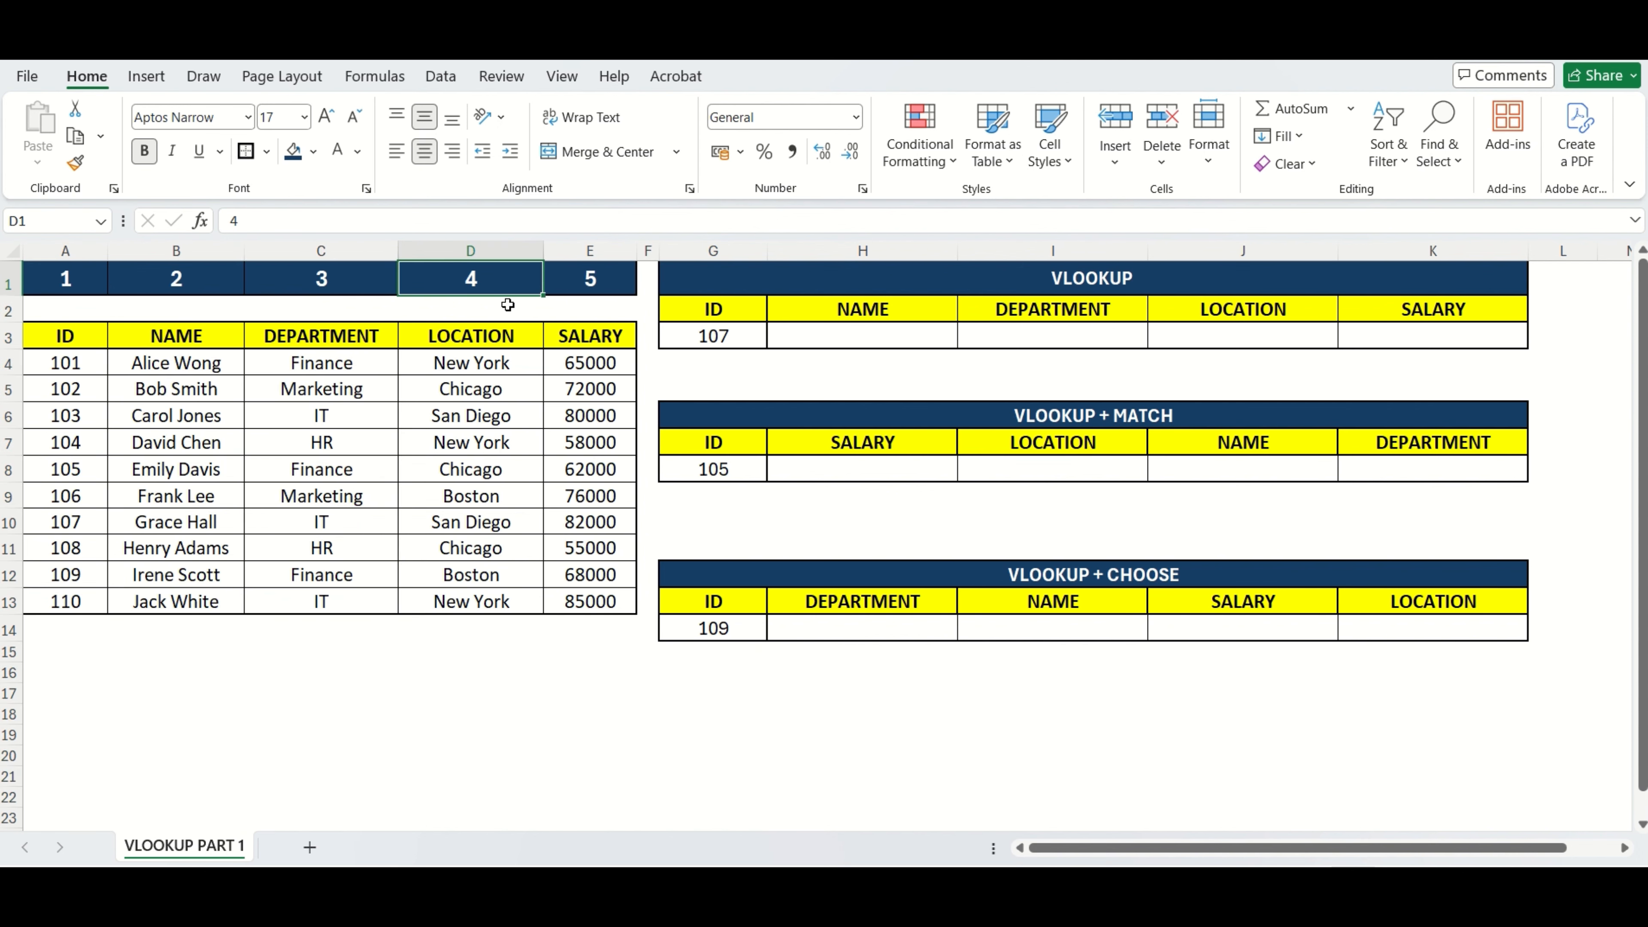
click(592, 250)
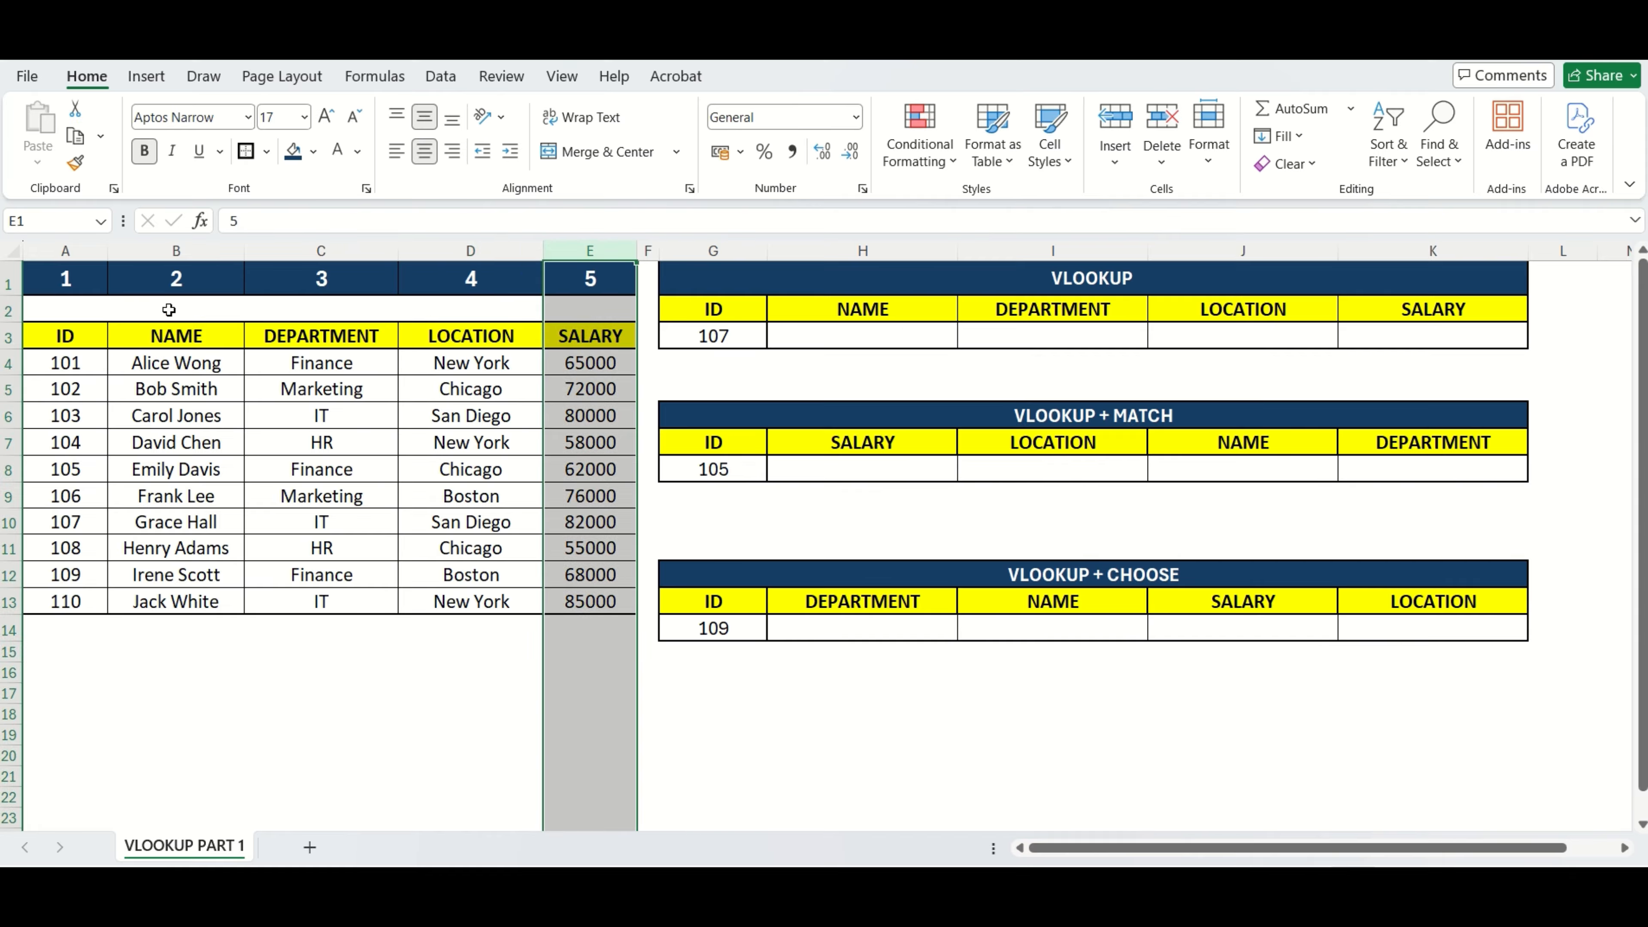
click(431, 406)
- Enter =VLOOKUP(G3,A3:E13,2,0) in H3 of the VLOOKUP table and check the returned name against the source row for ID 107
click(825, 338)
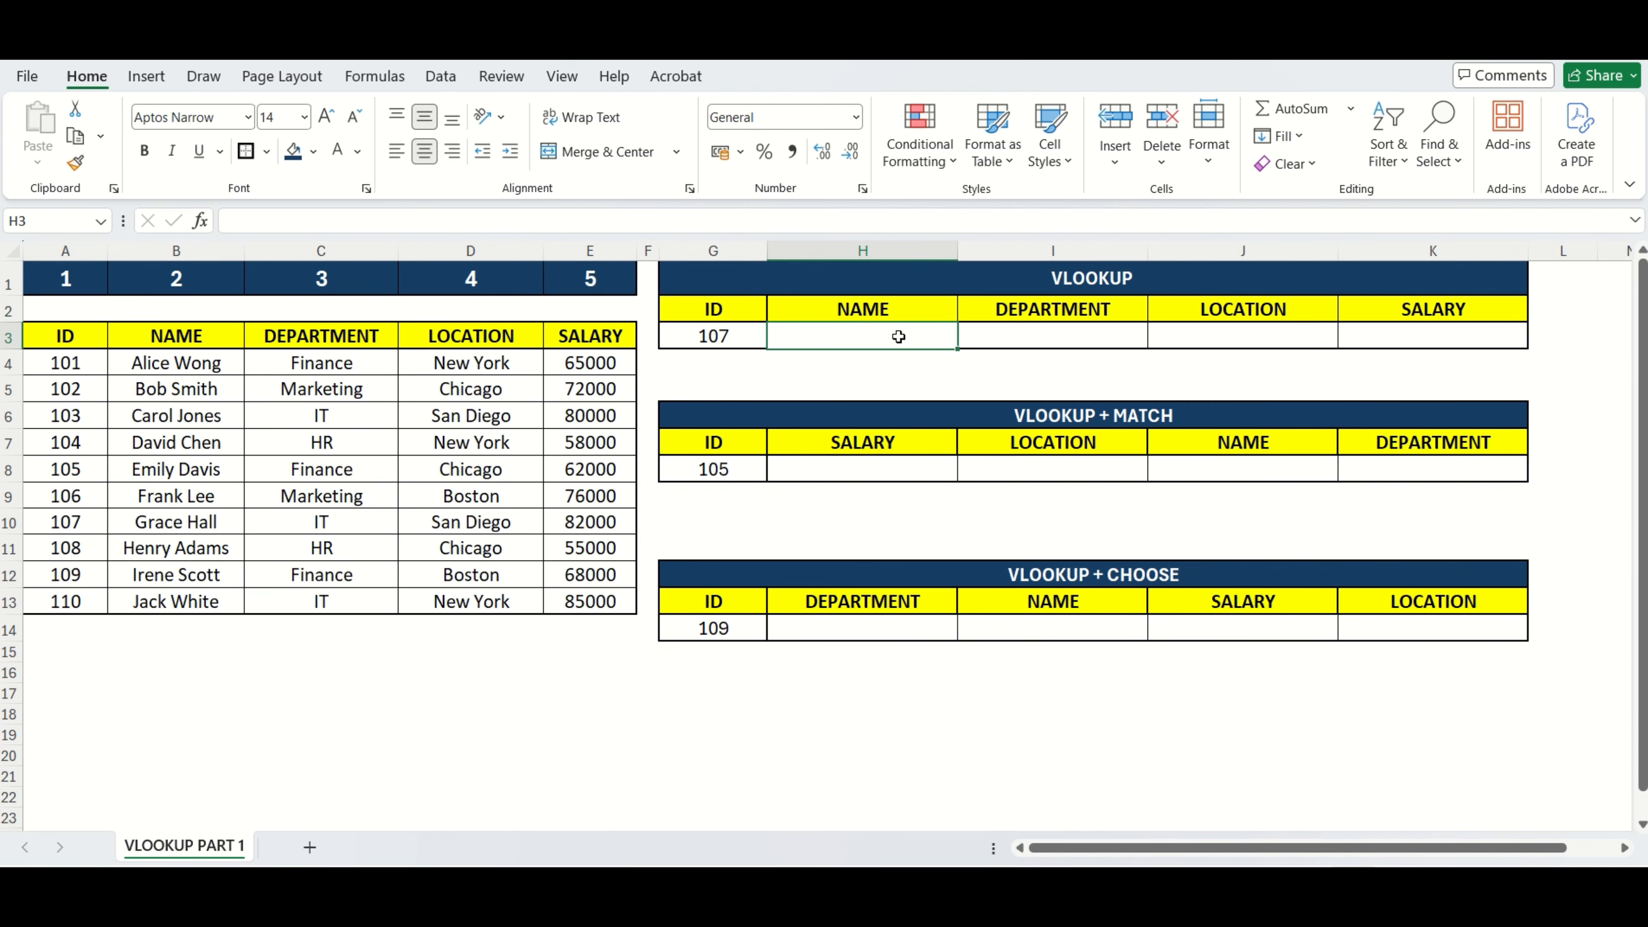
text(=VLO)
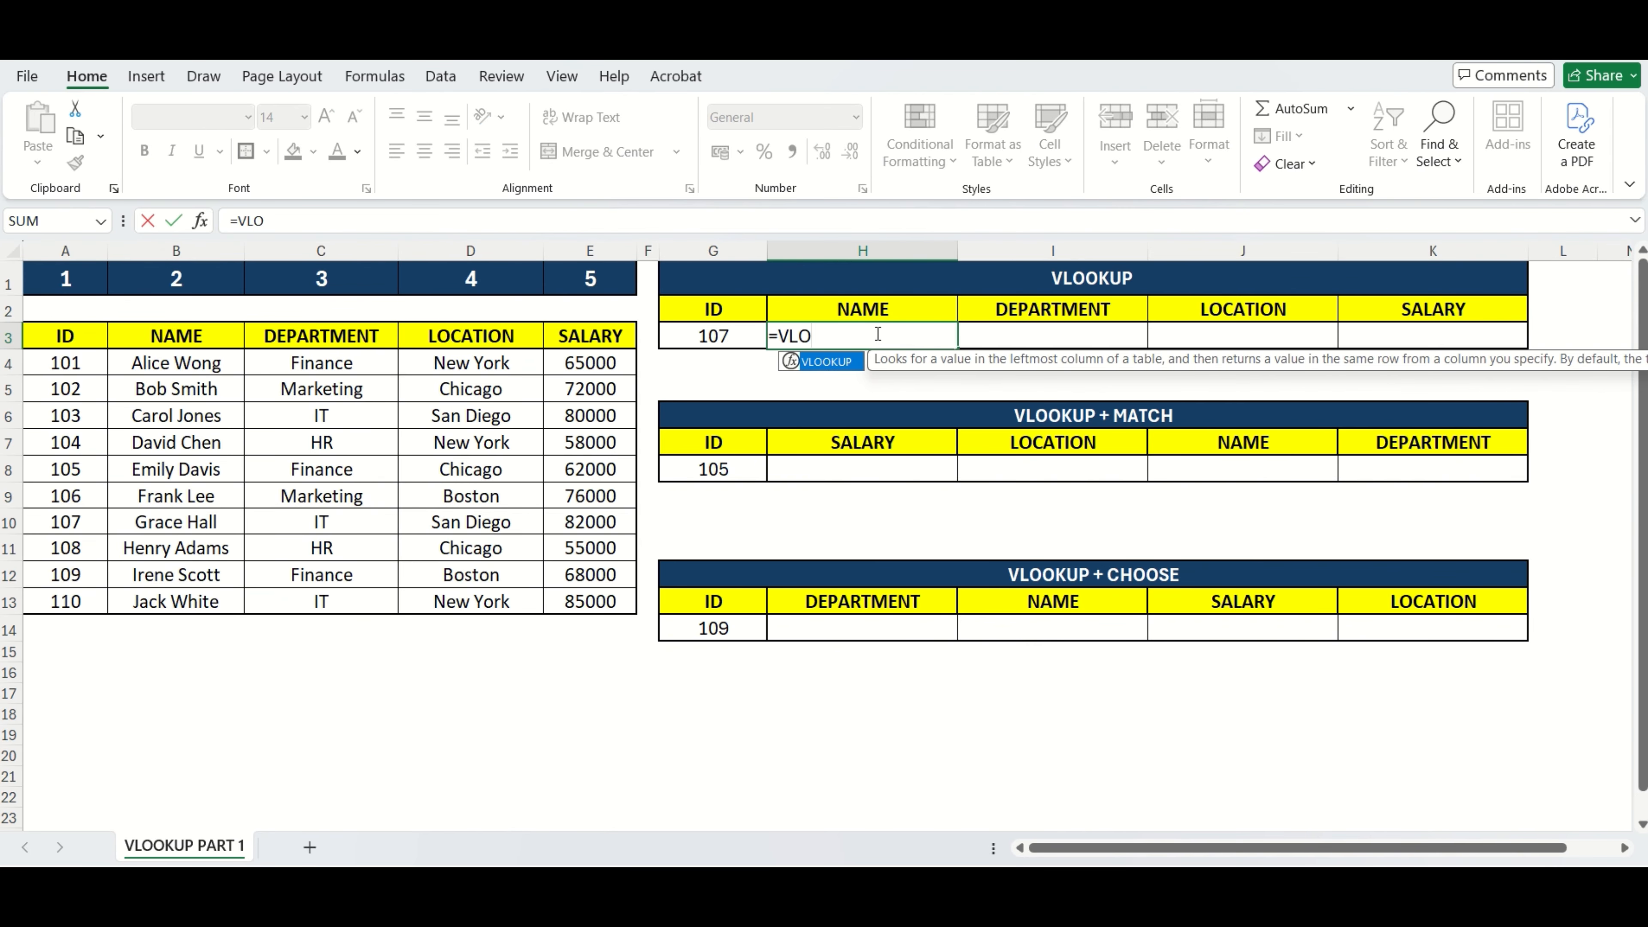
key(Tab)
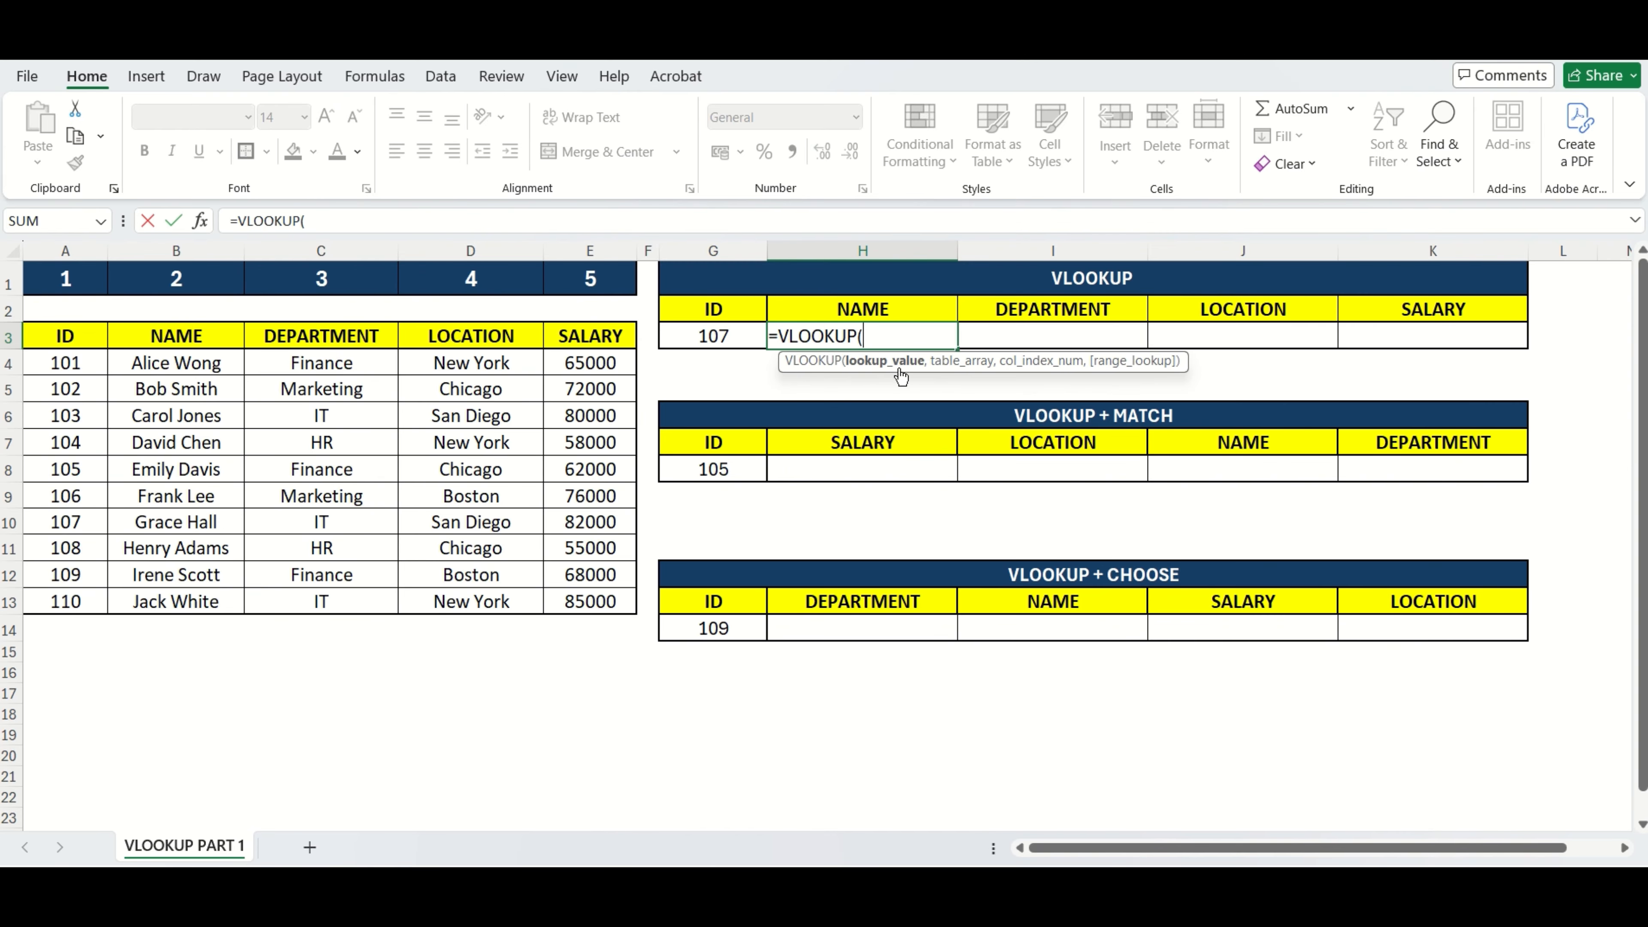
click(716, 336)
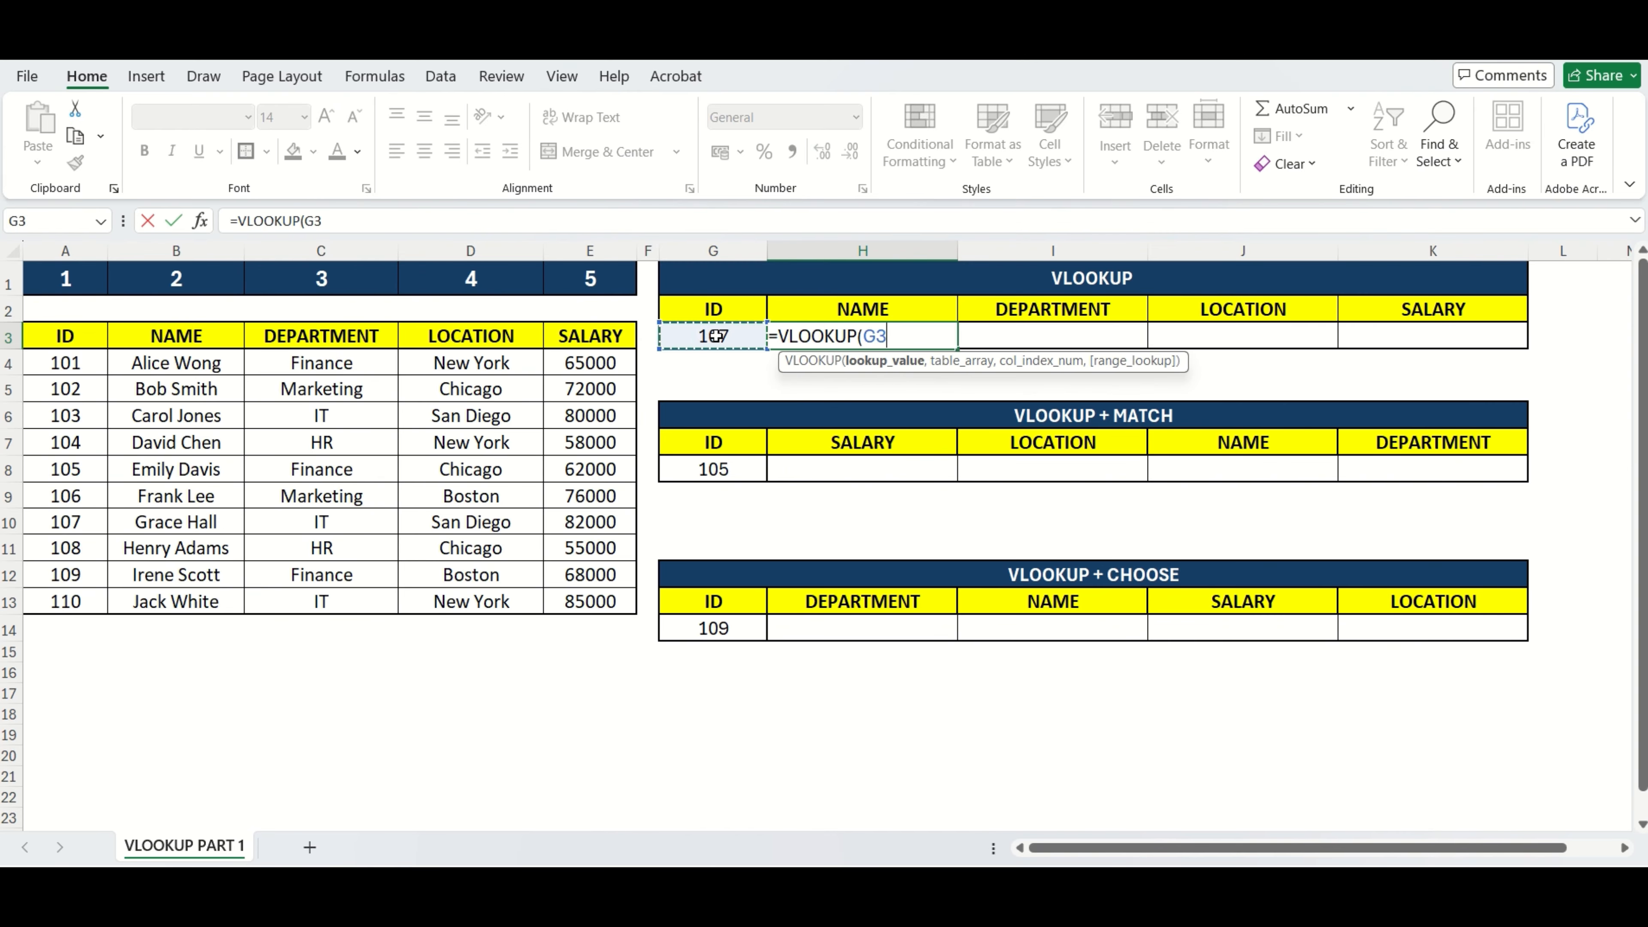
text(,)
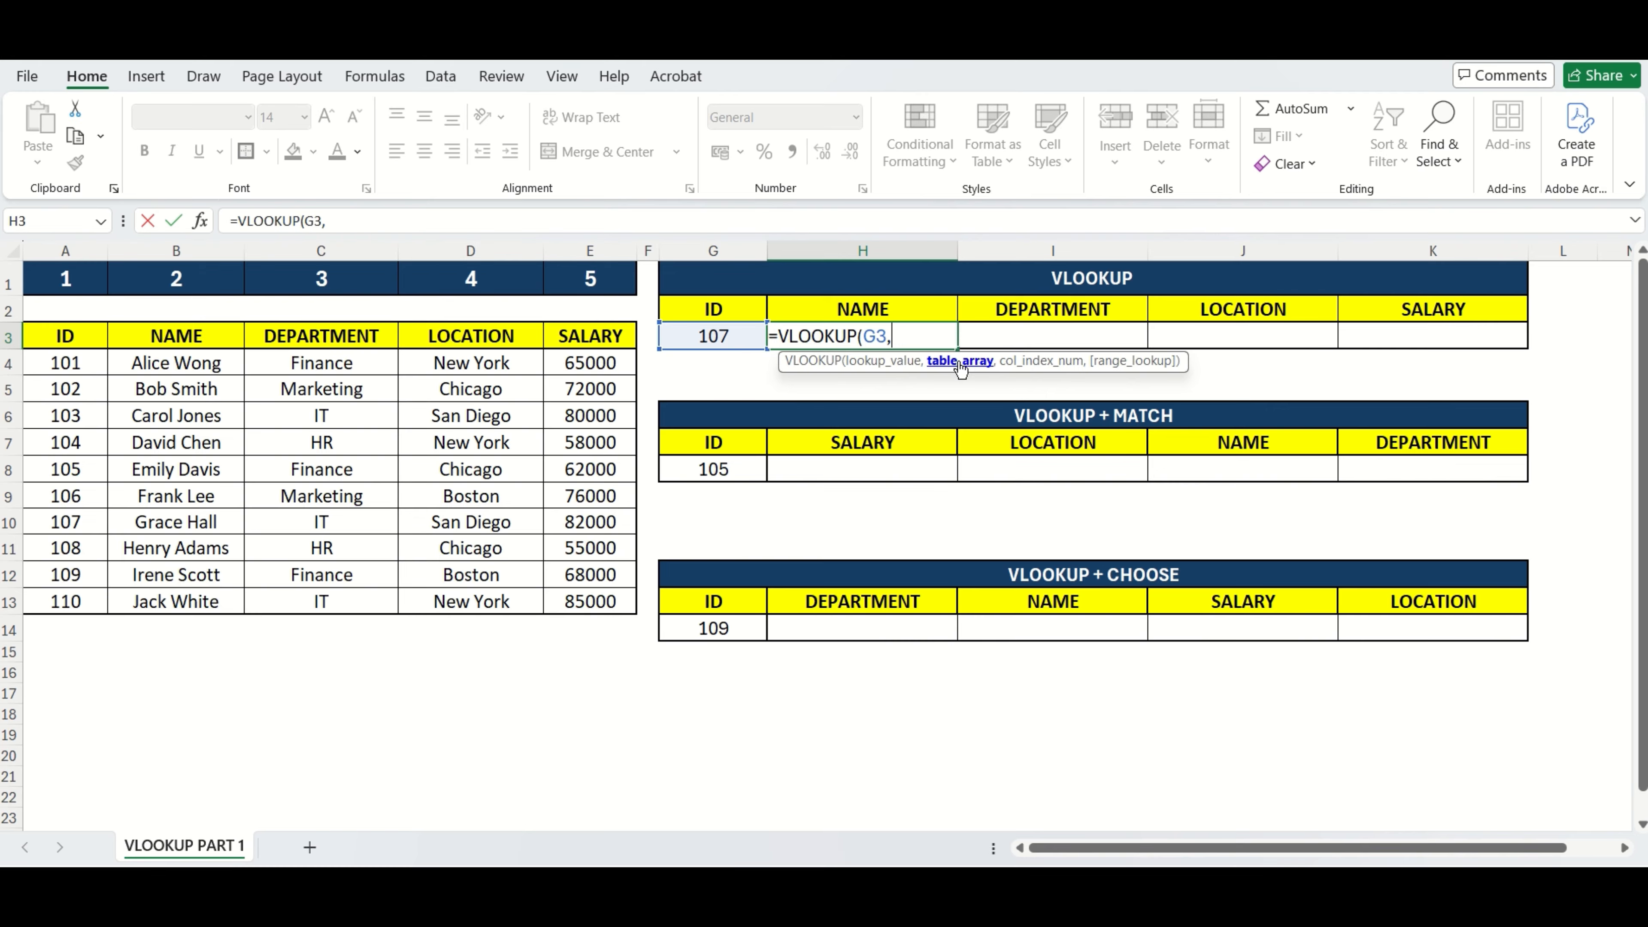
drag(78, 335, 596, 596)
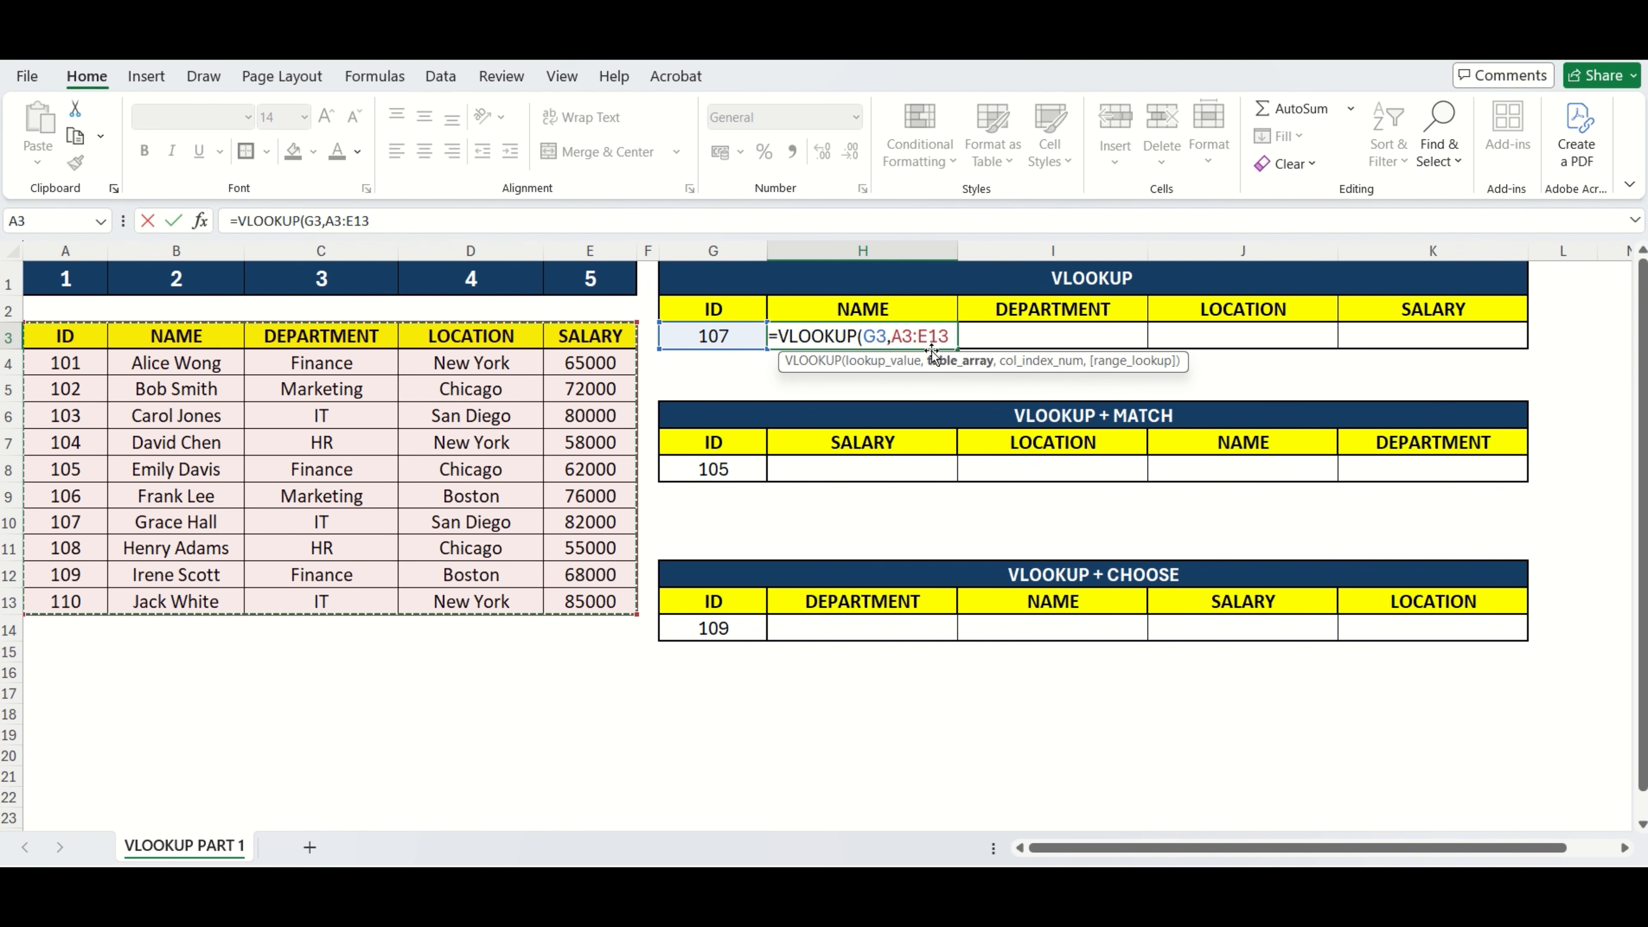
text(,)
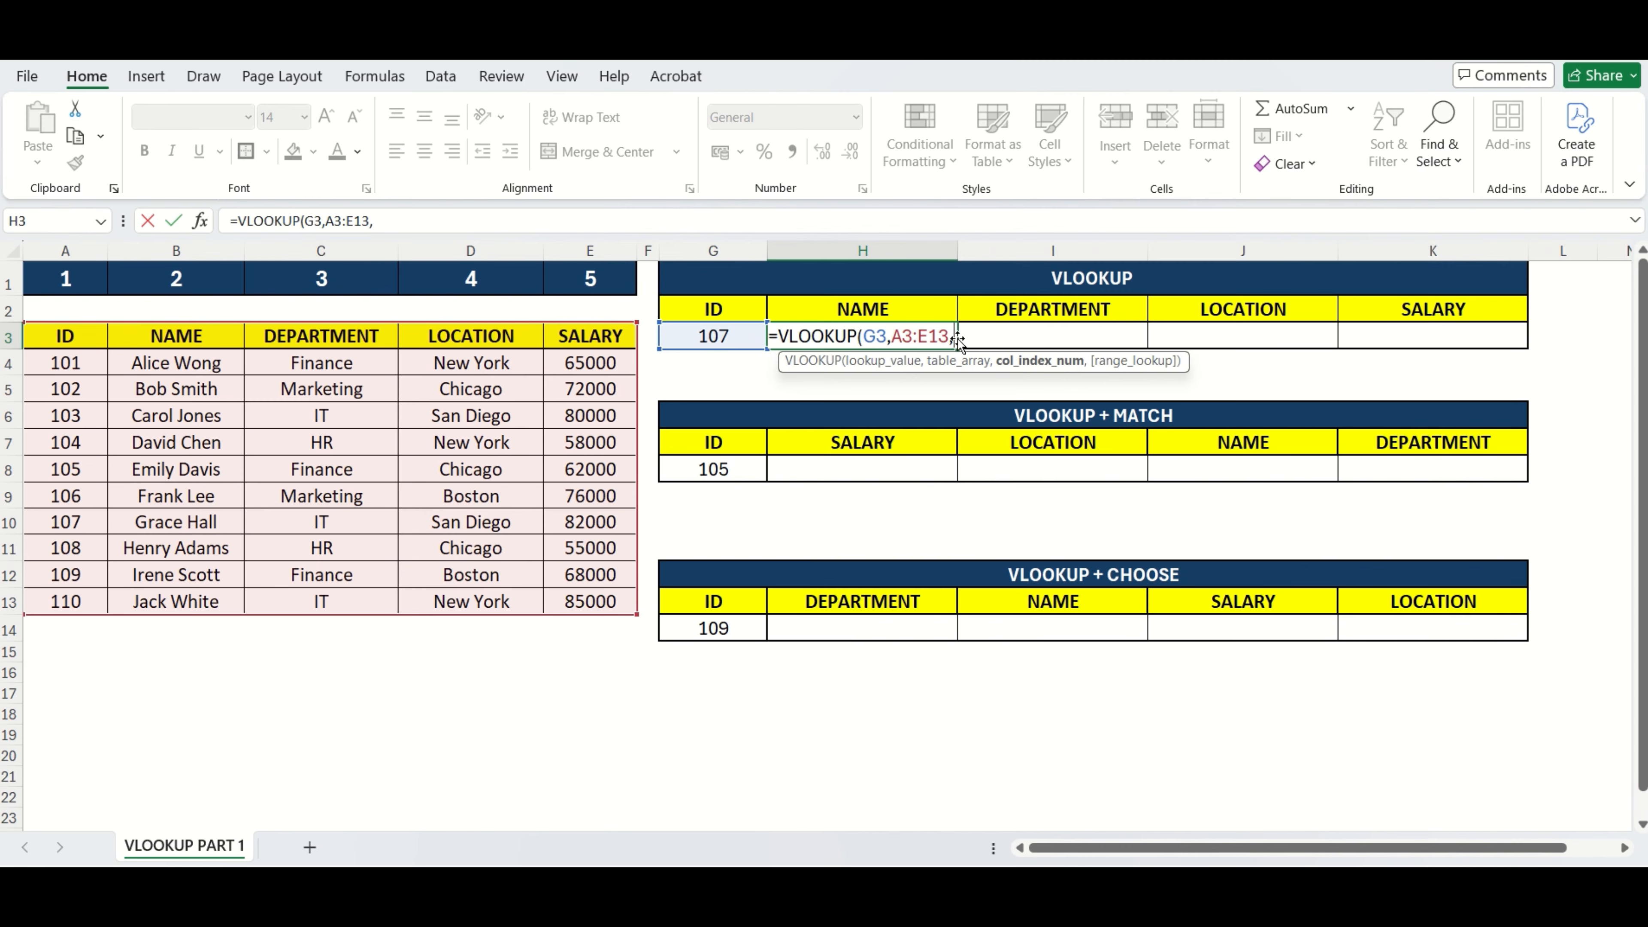
text(2)
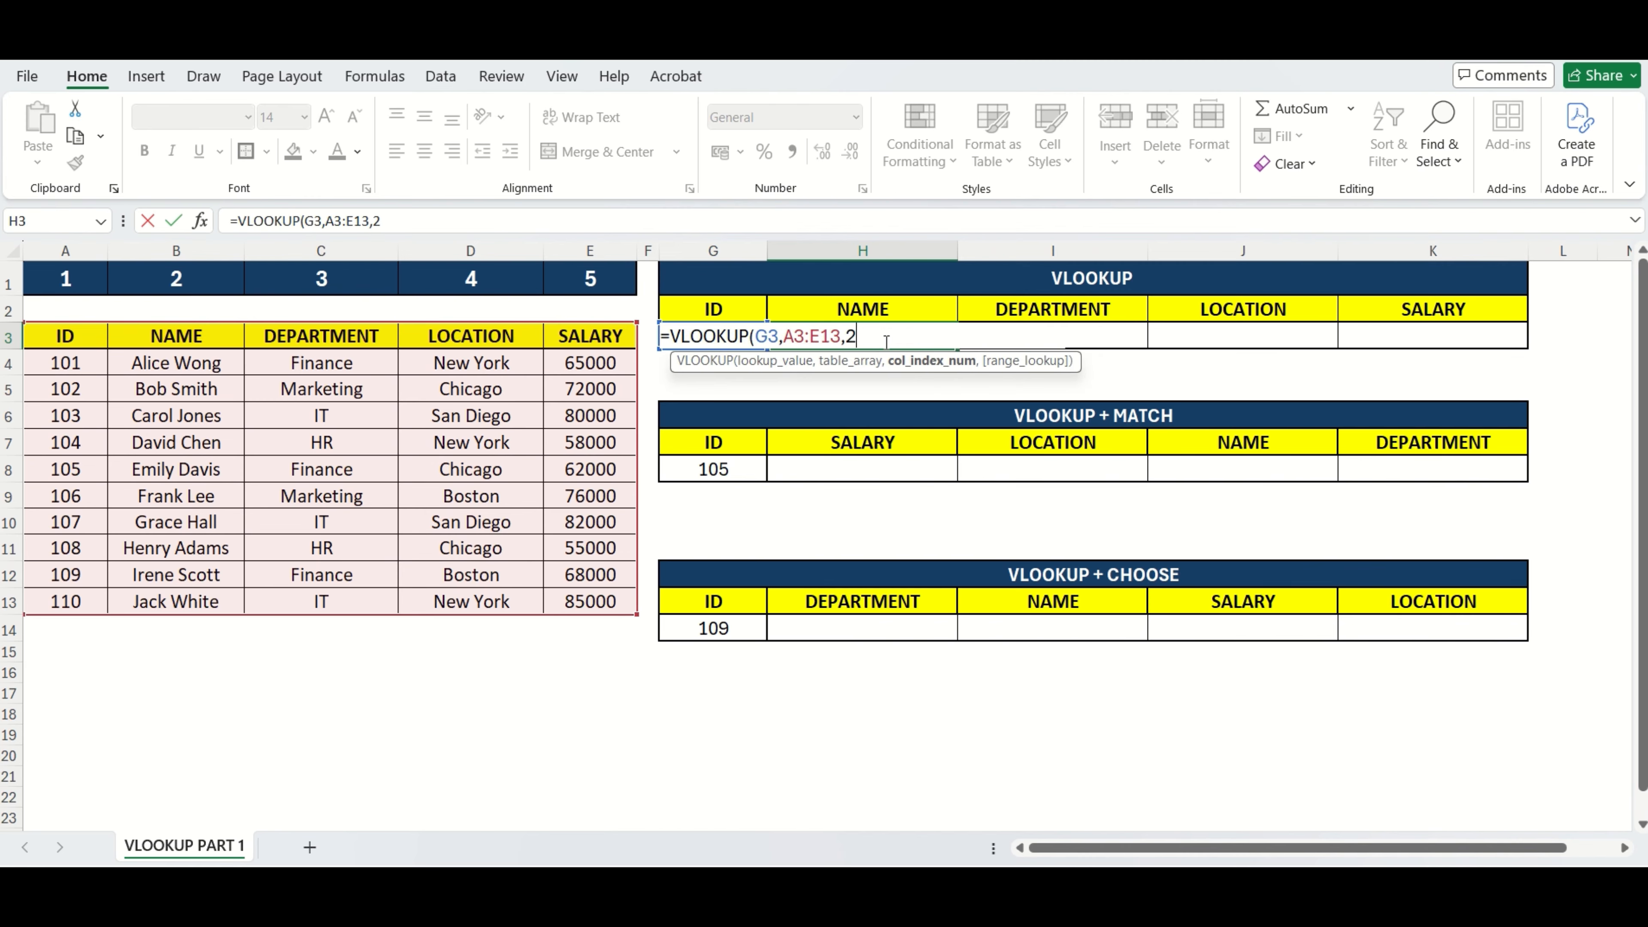
text(,0)
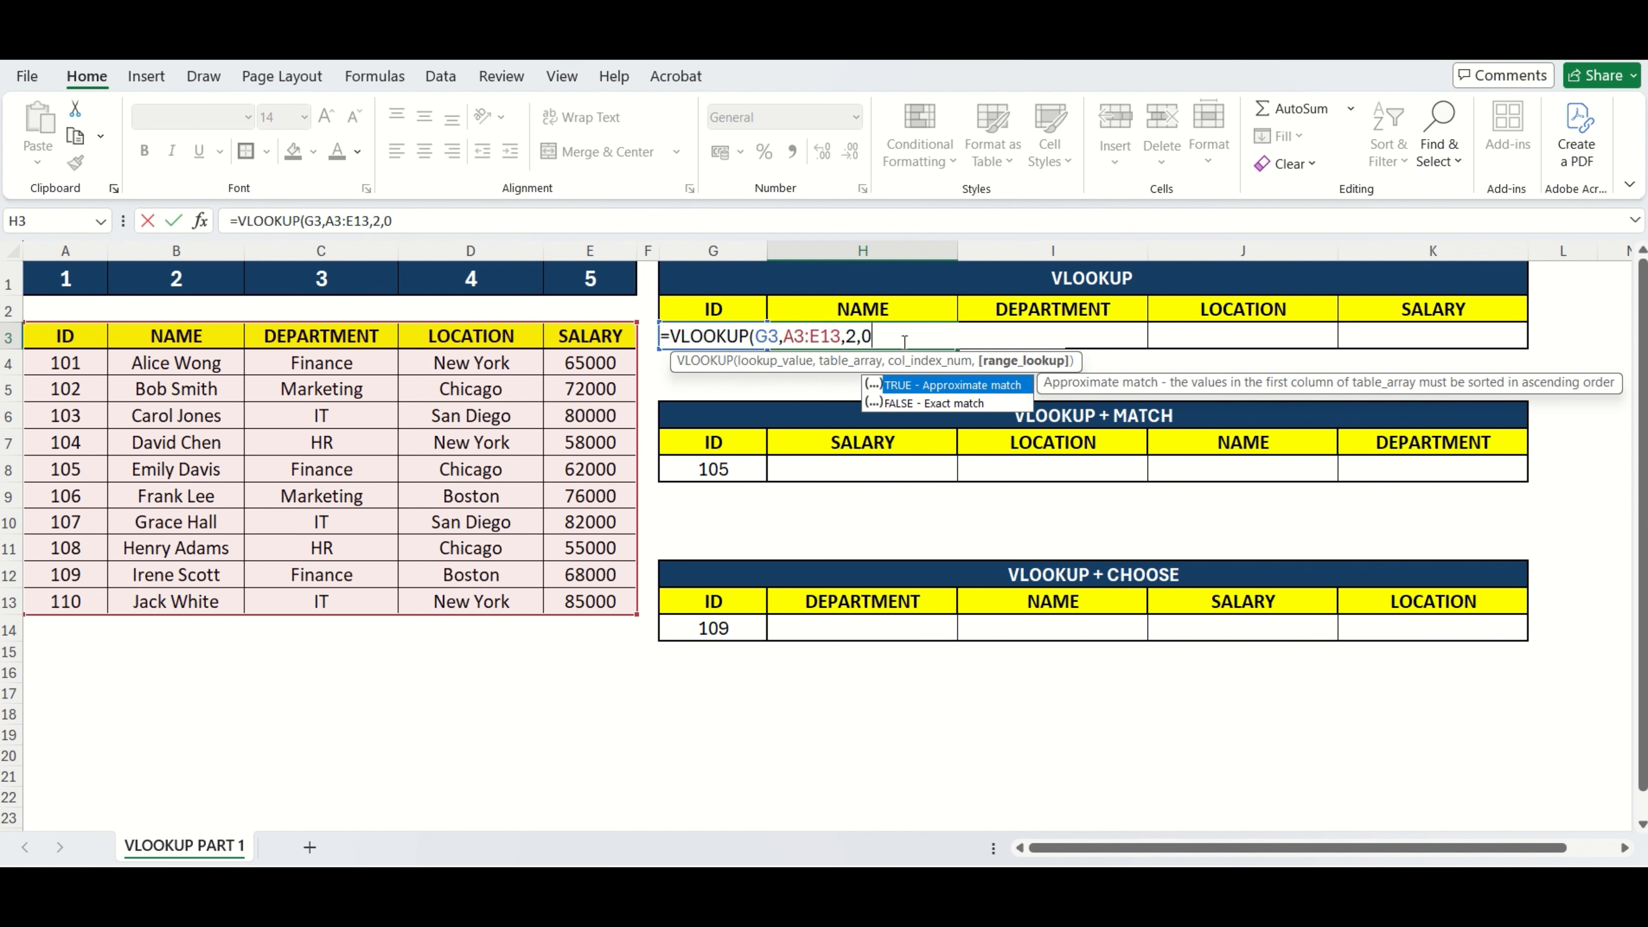
text())
key(Return)
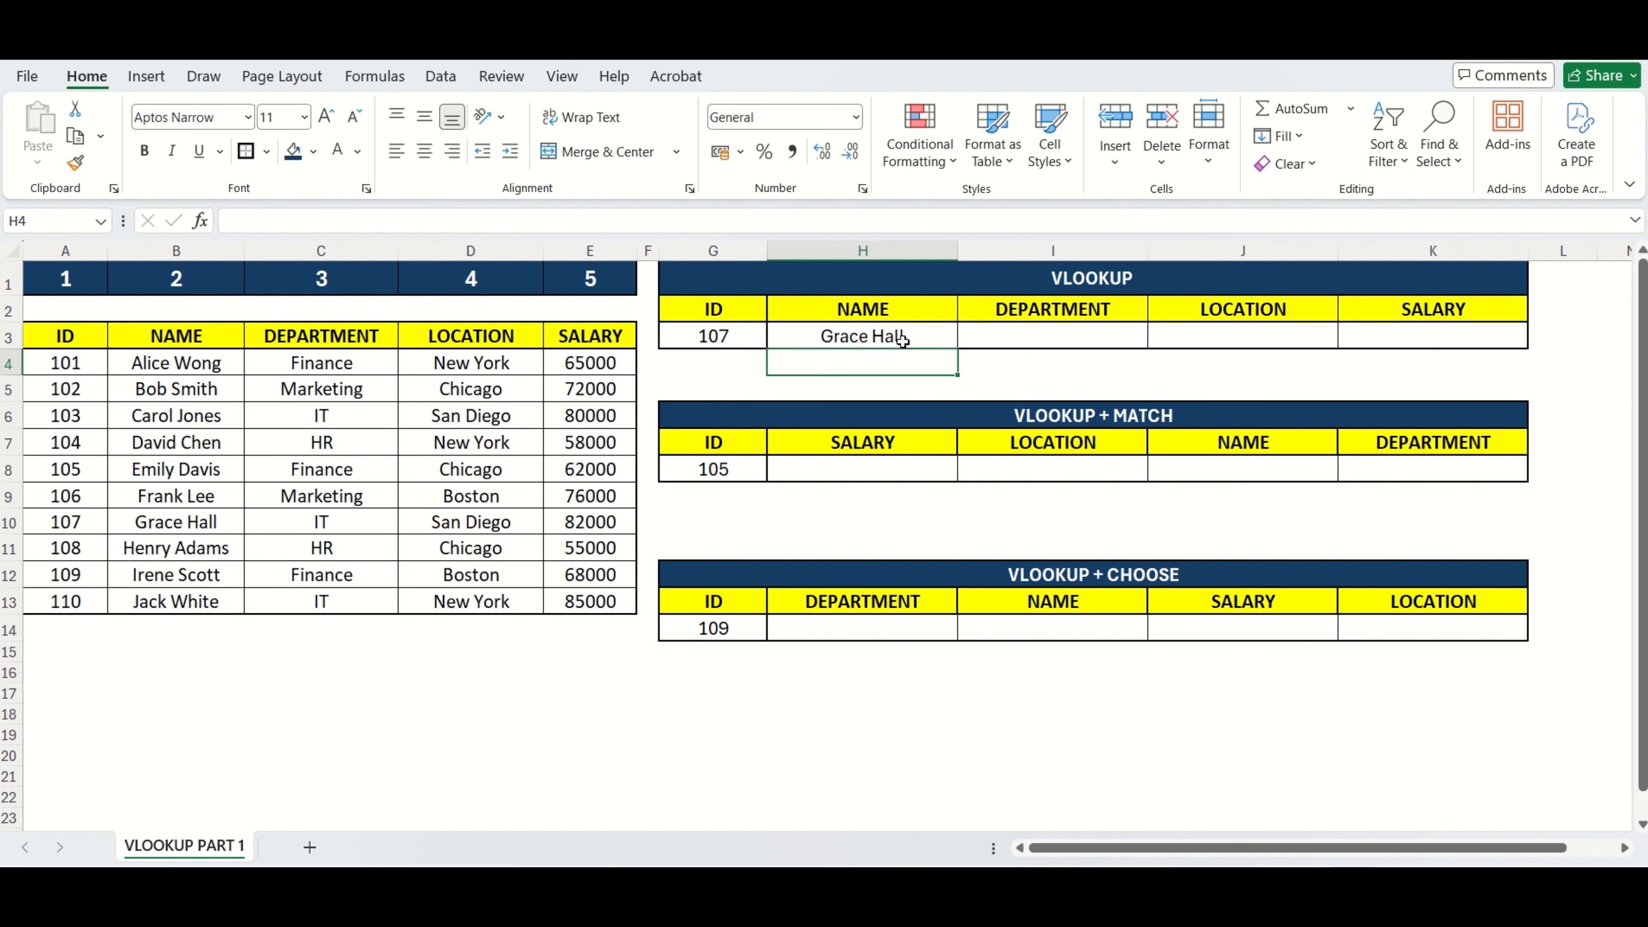
click(896, 336)
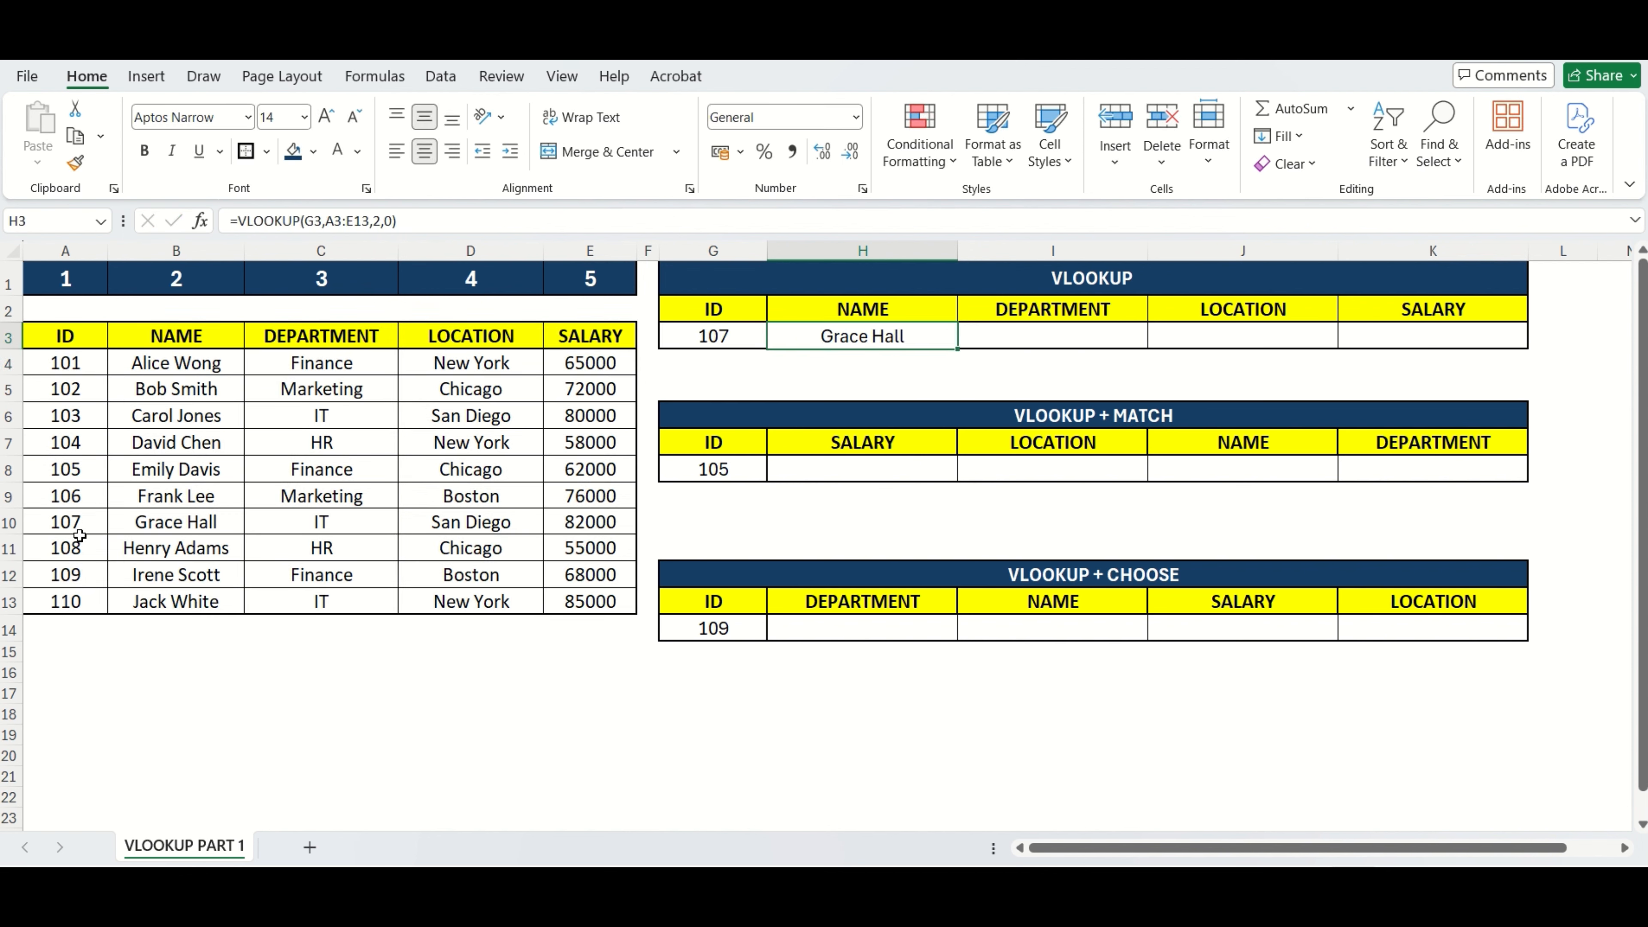
drag(66, 522, 176, 523)
click(896, 341)
- Enter =VLOOKUP(G3,A3:E13,3,0) in I3 for the department and compare the result with the source row for ID 107
click(1025, 332)
text(=VLOOKUP()
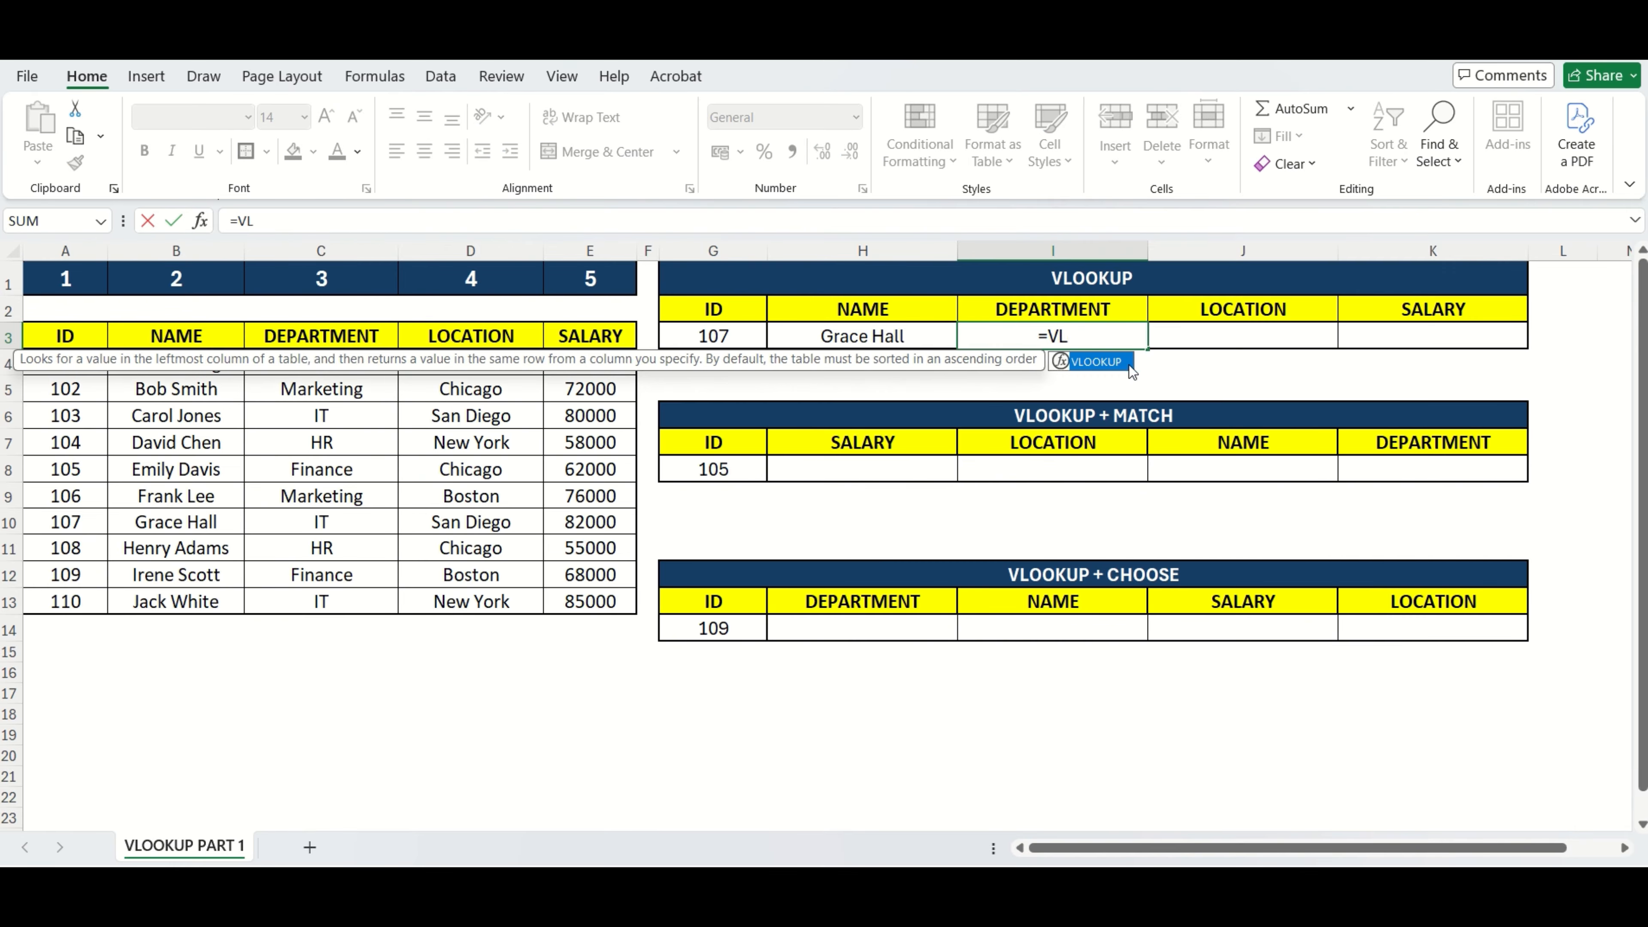
click(746, 337)
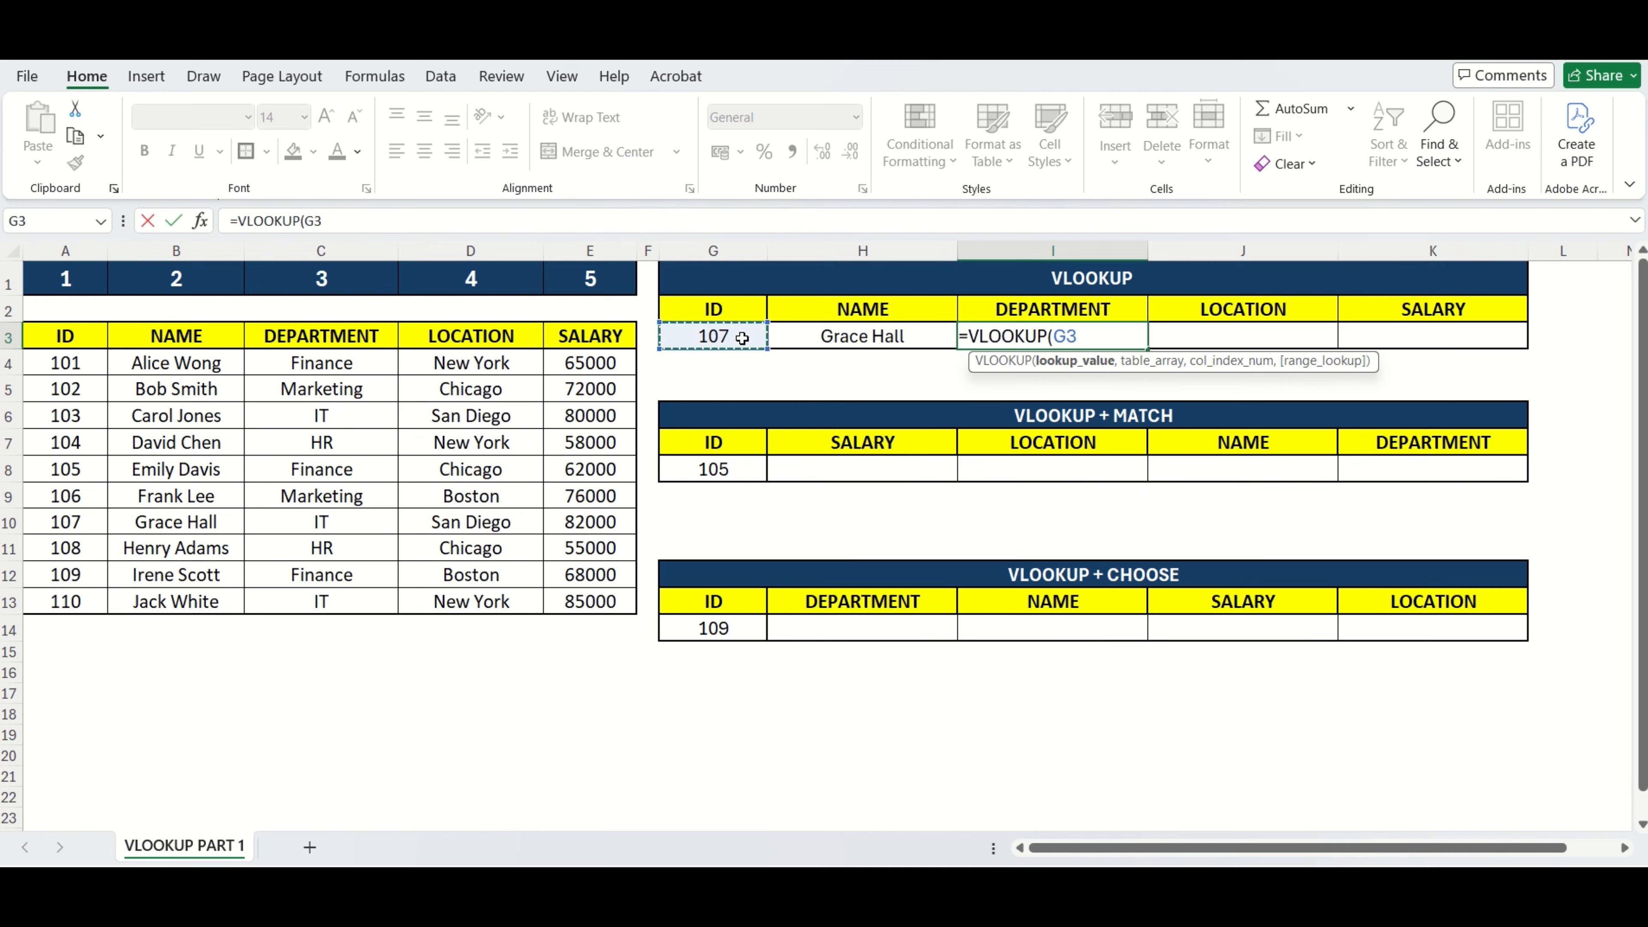
text(,)
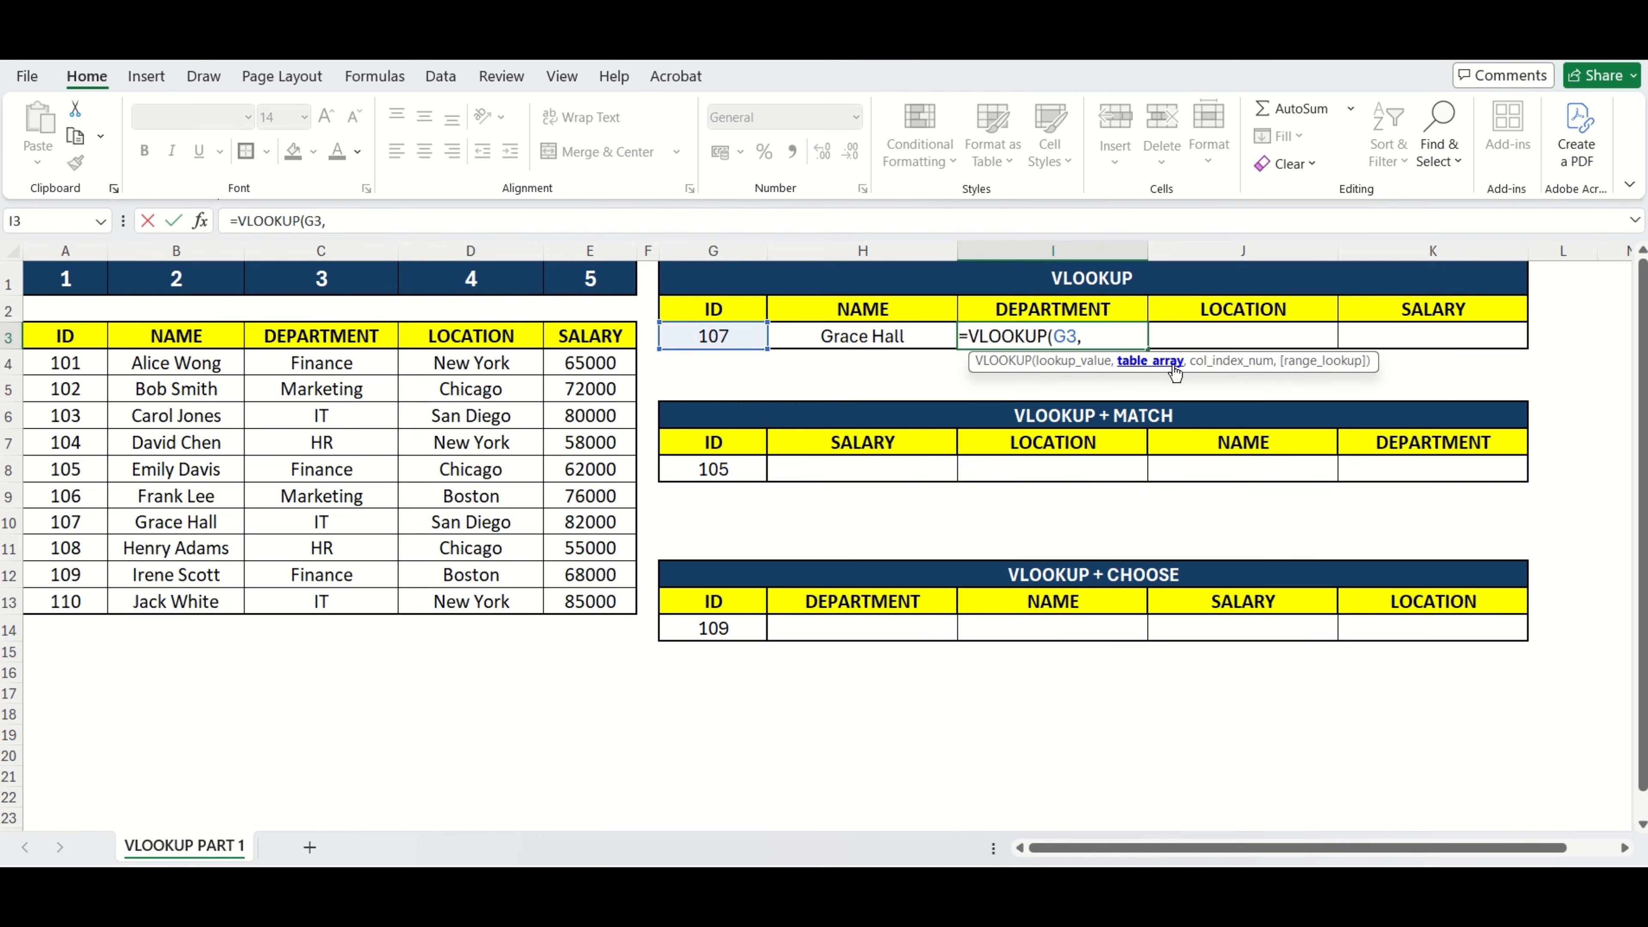
drag(78, 336, 569, 591)
text(,)
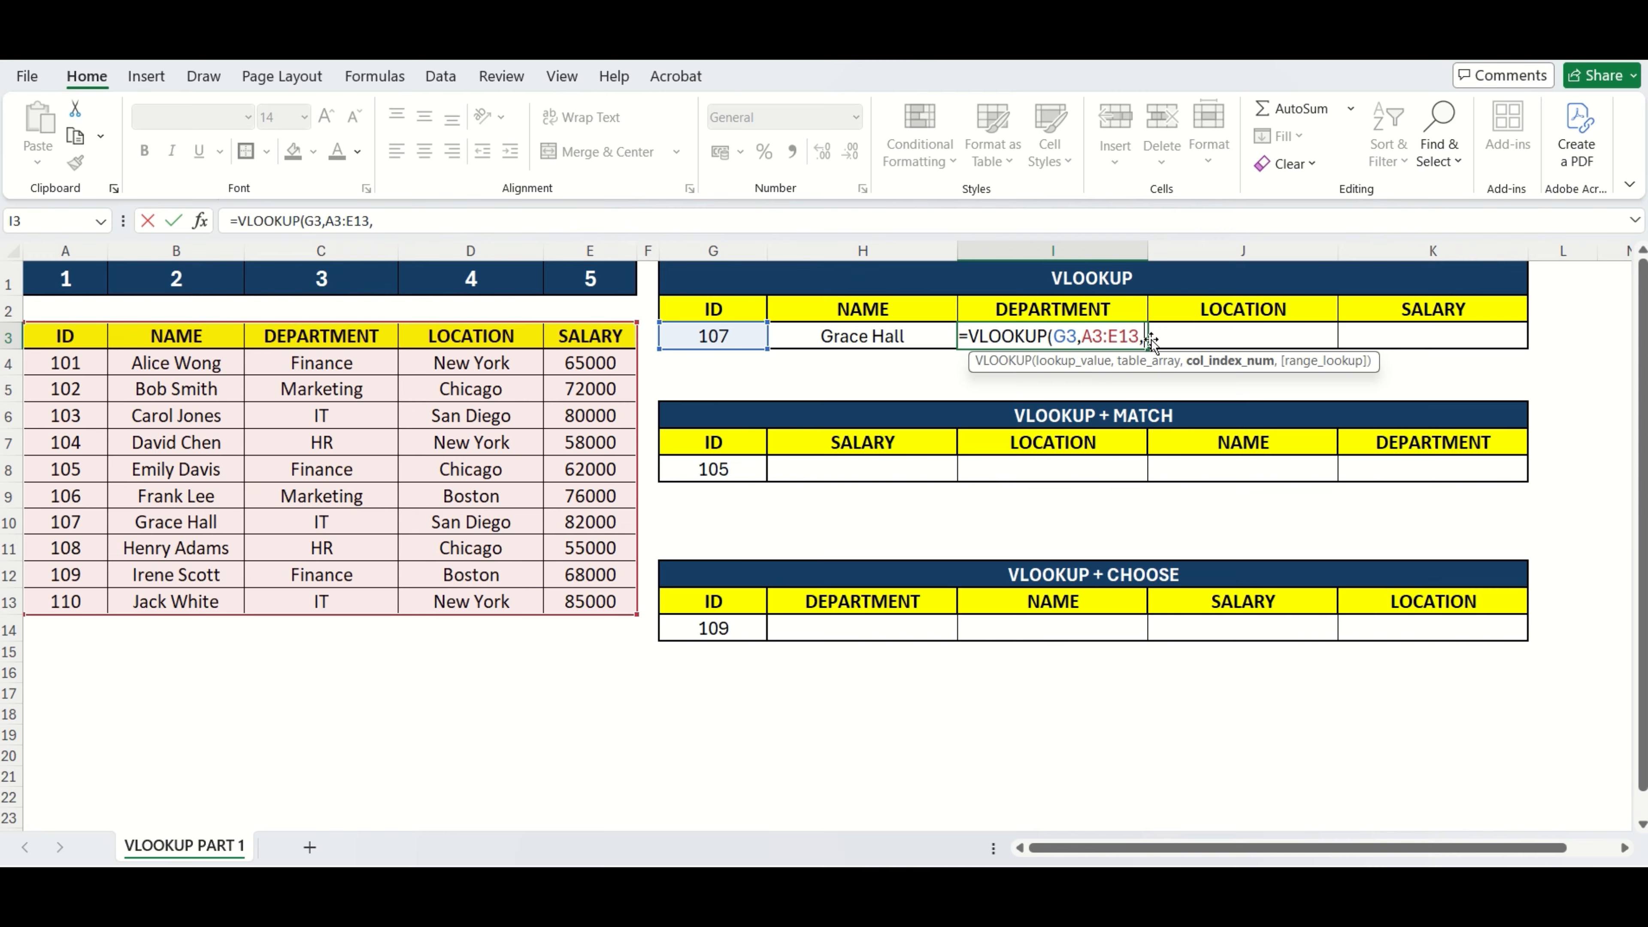
text(3)
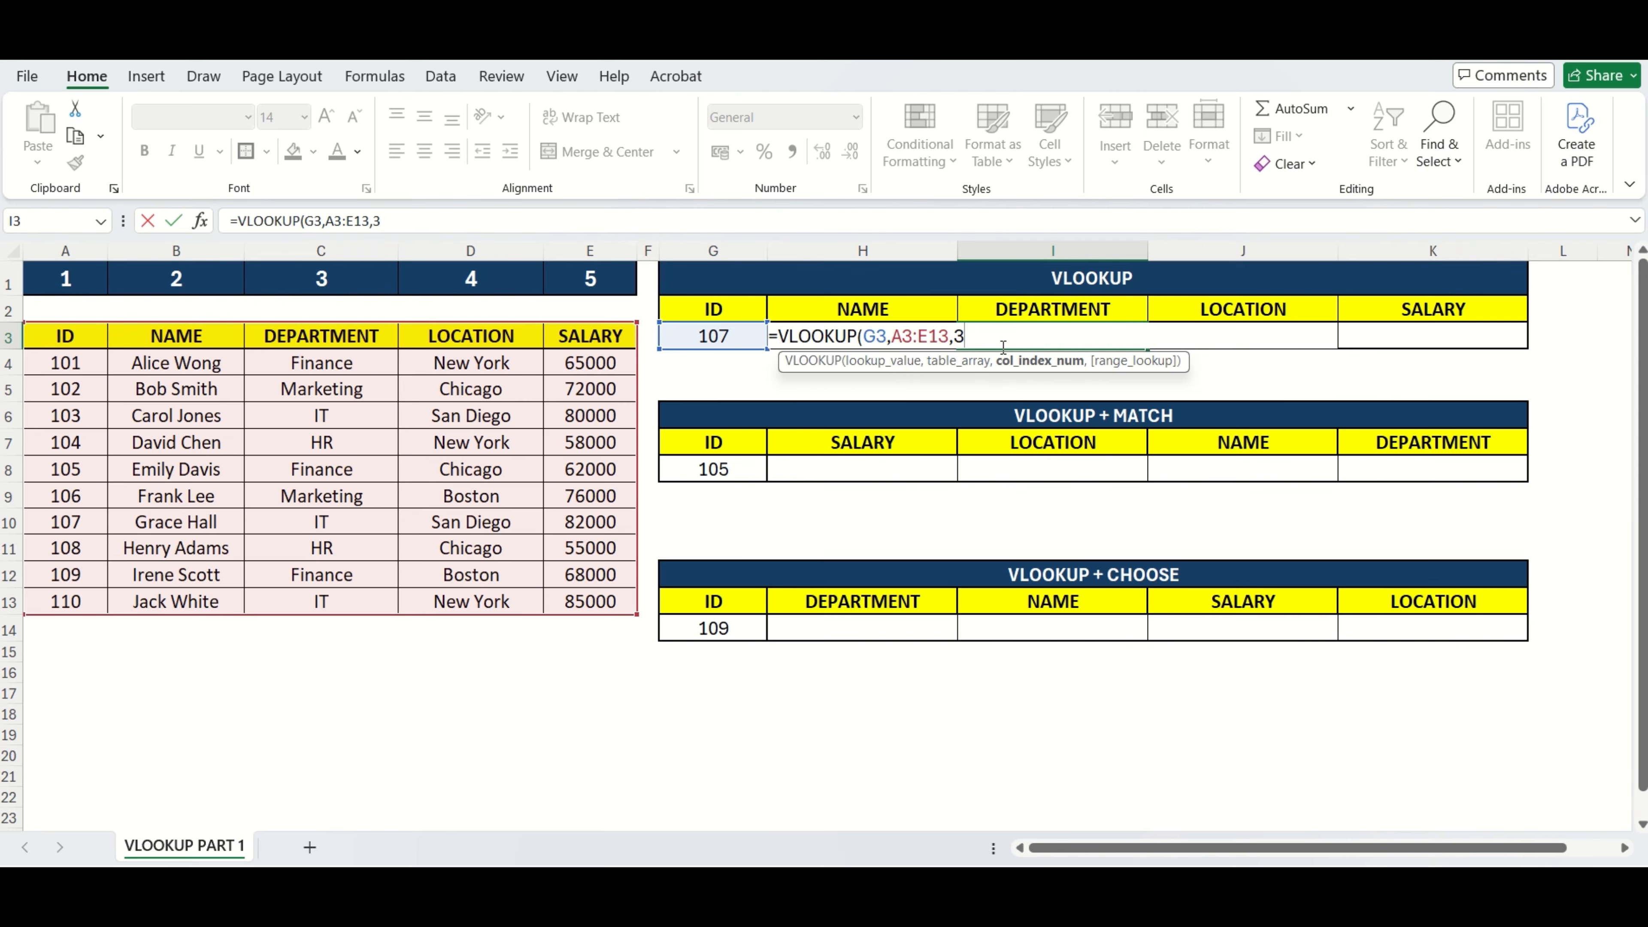
text(,0))
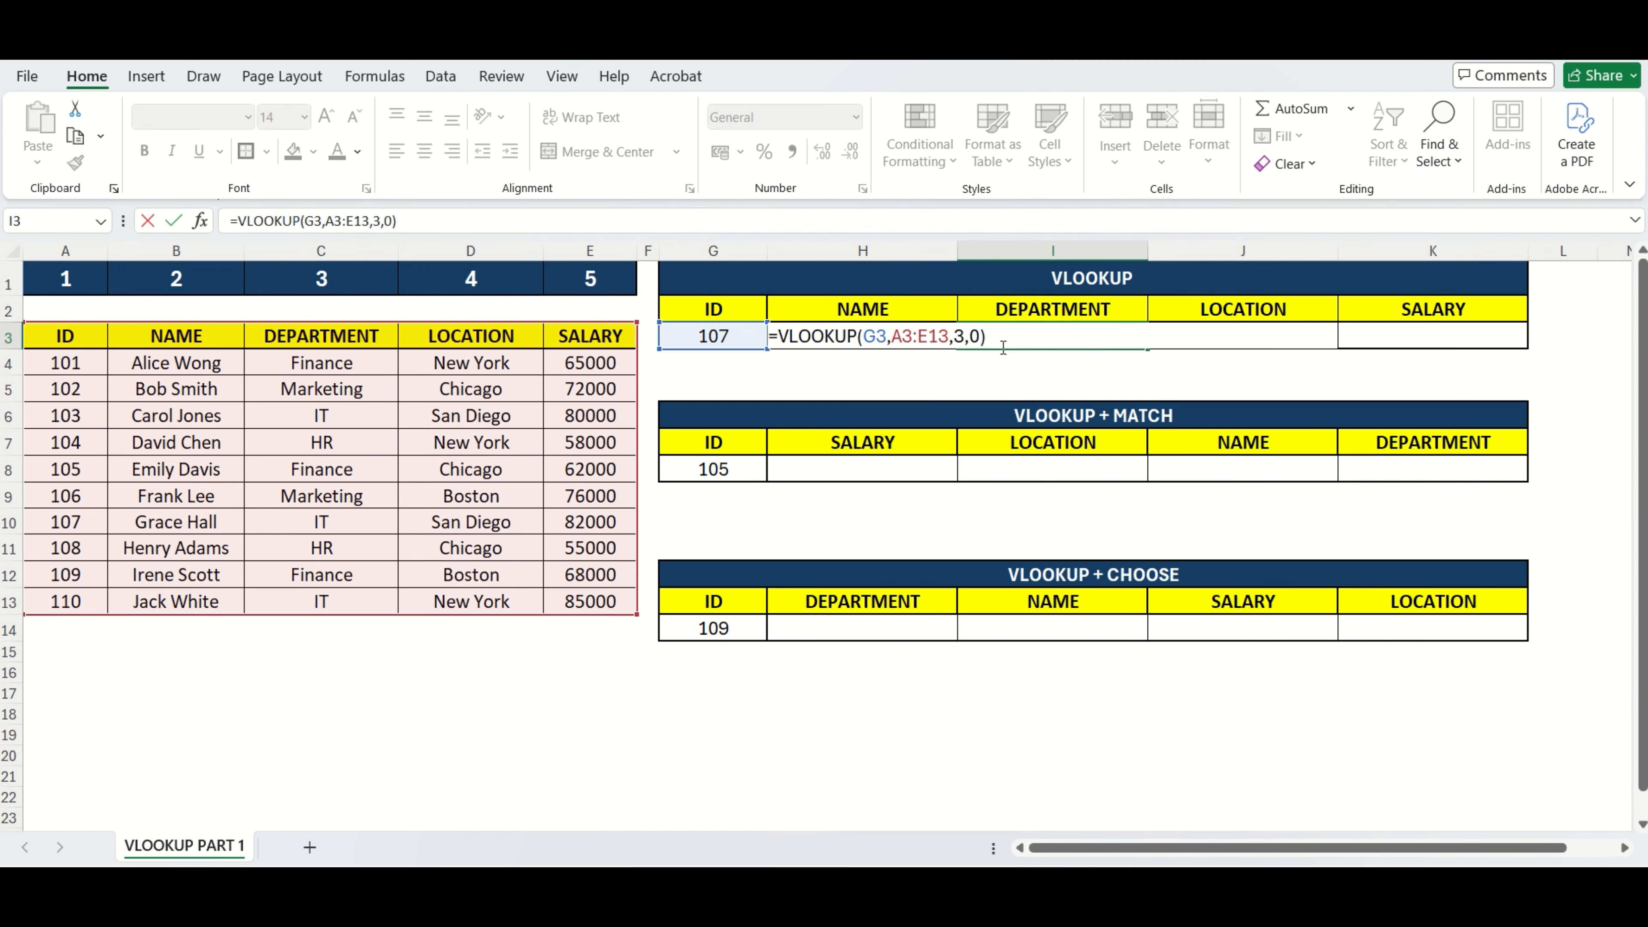
key(Return)
click(1054, 333)
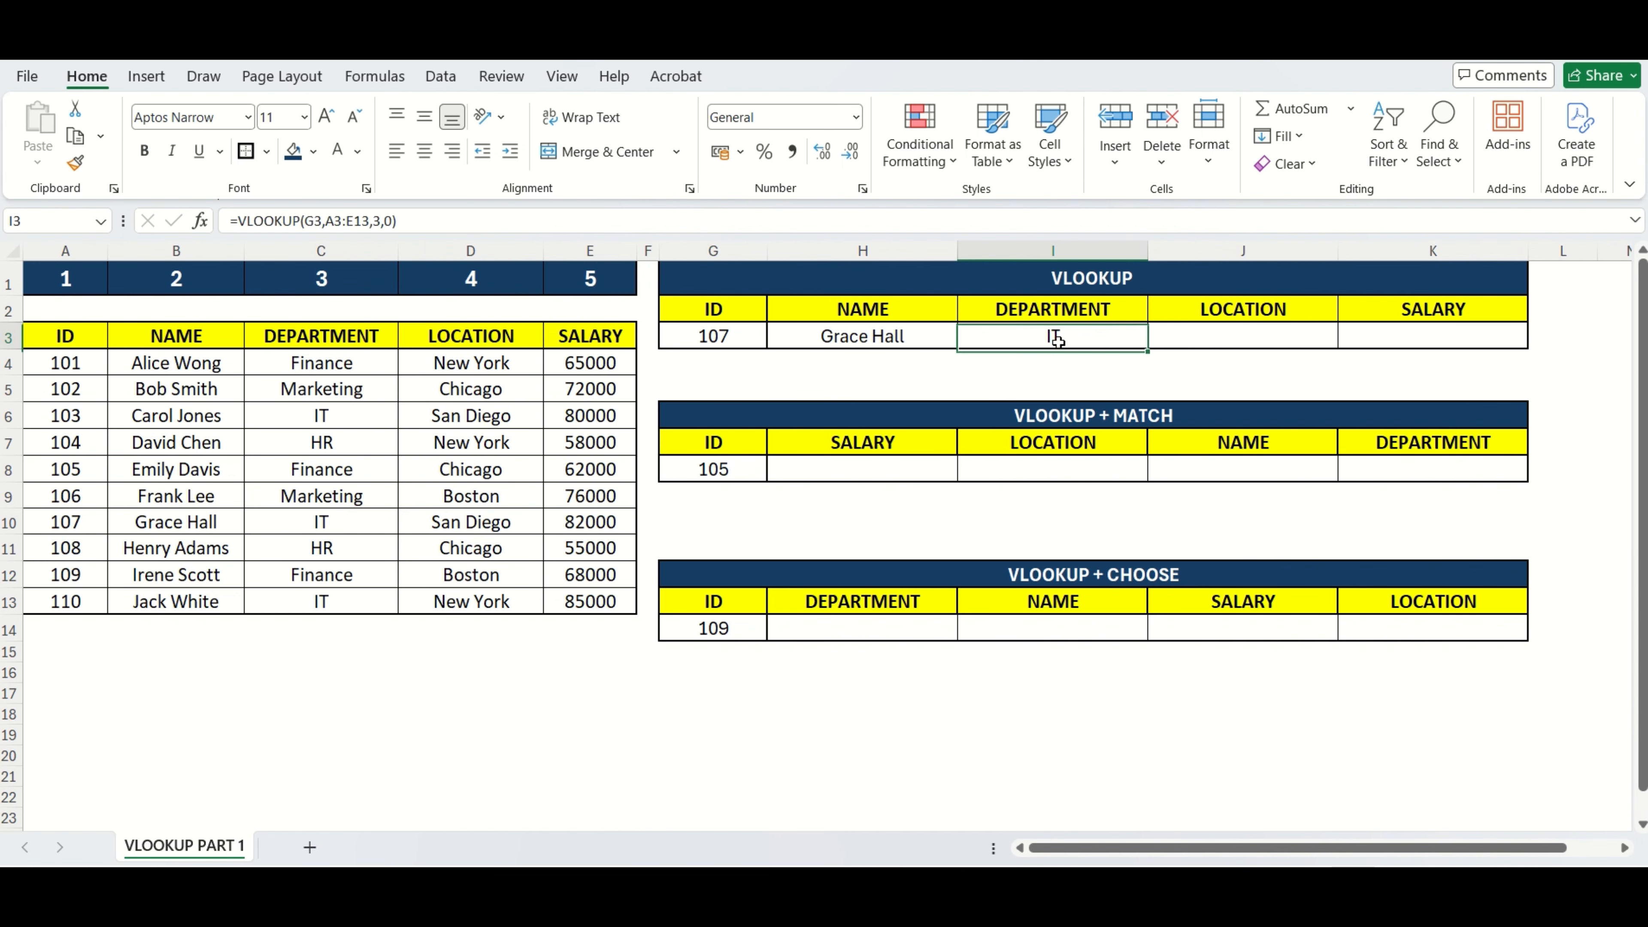
drag(67, 523, 324, 523)
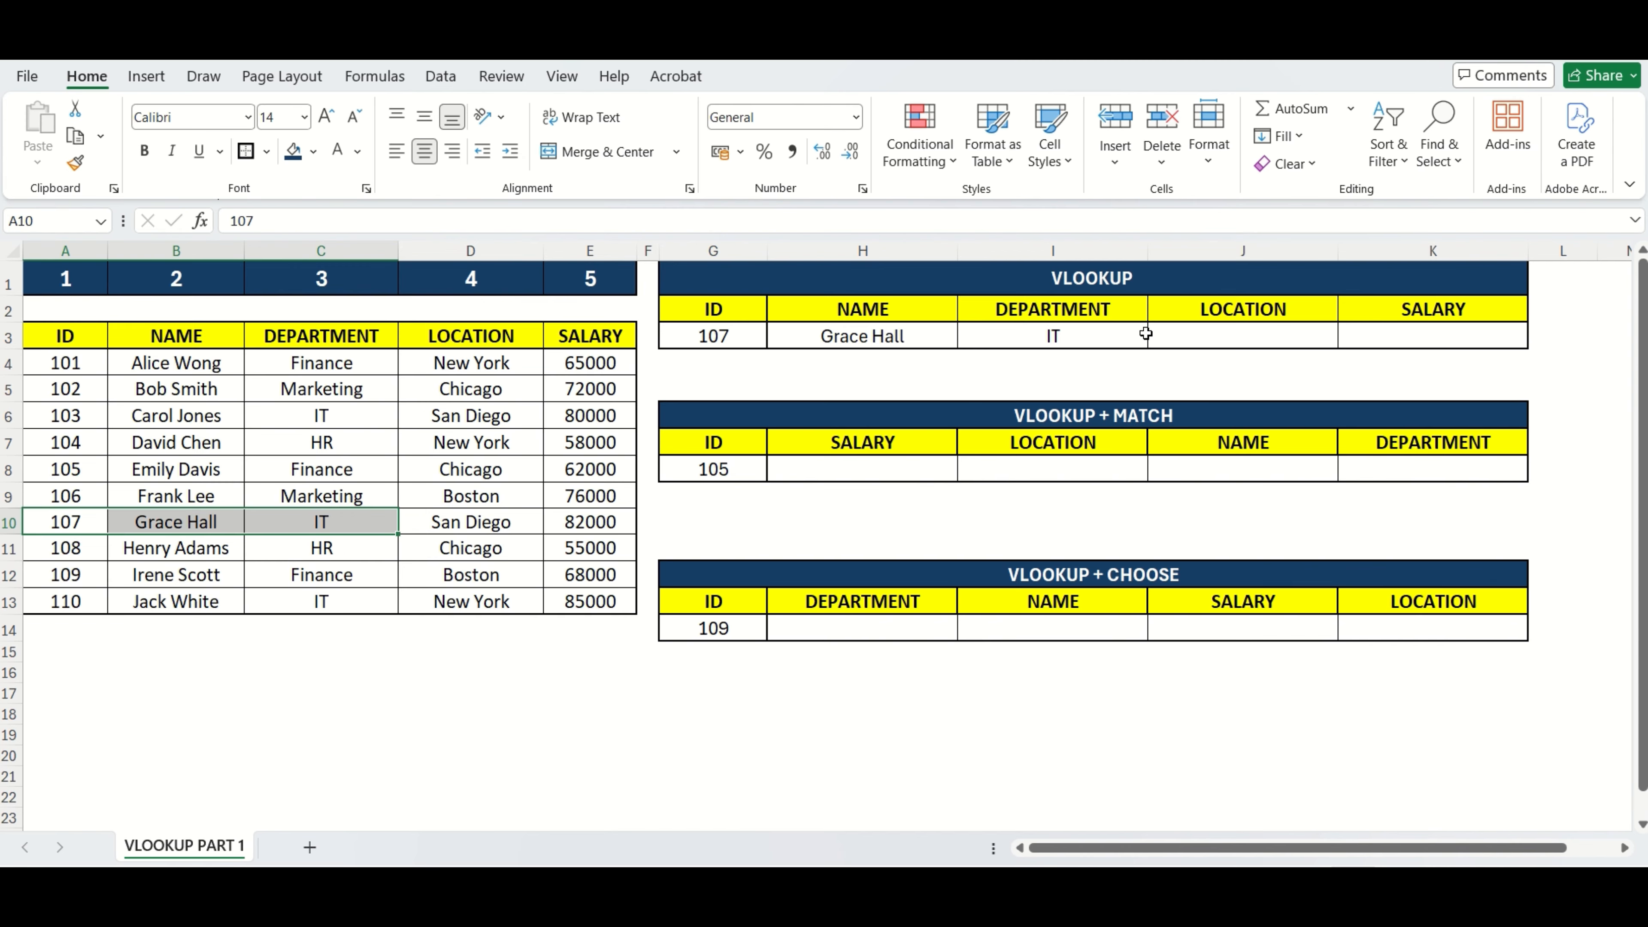
- Enter =VLOOKUP(G3,A3:E13,4,0) in J3 for the location and compare the result with the source row for ID 107
click(1223, 331)
text(=VLO)
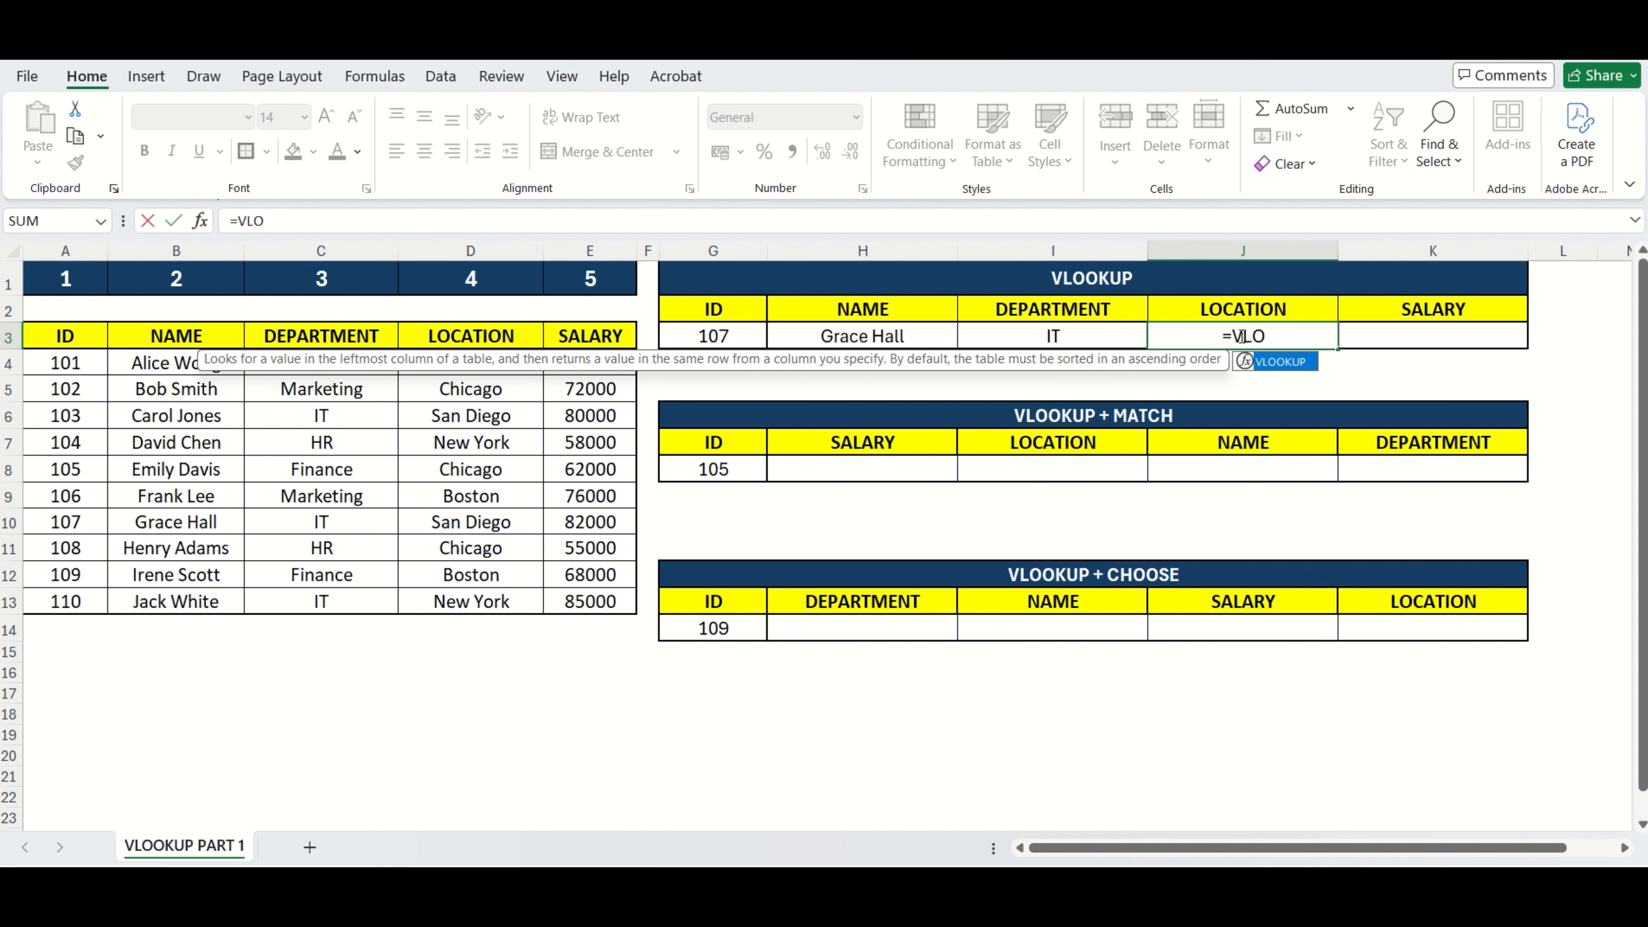
key(Tab)
click(723, 337)
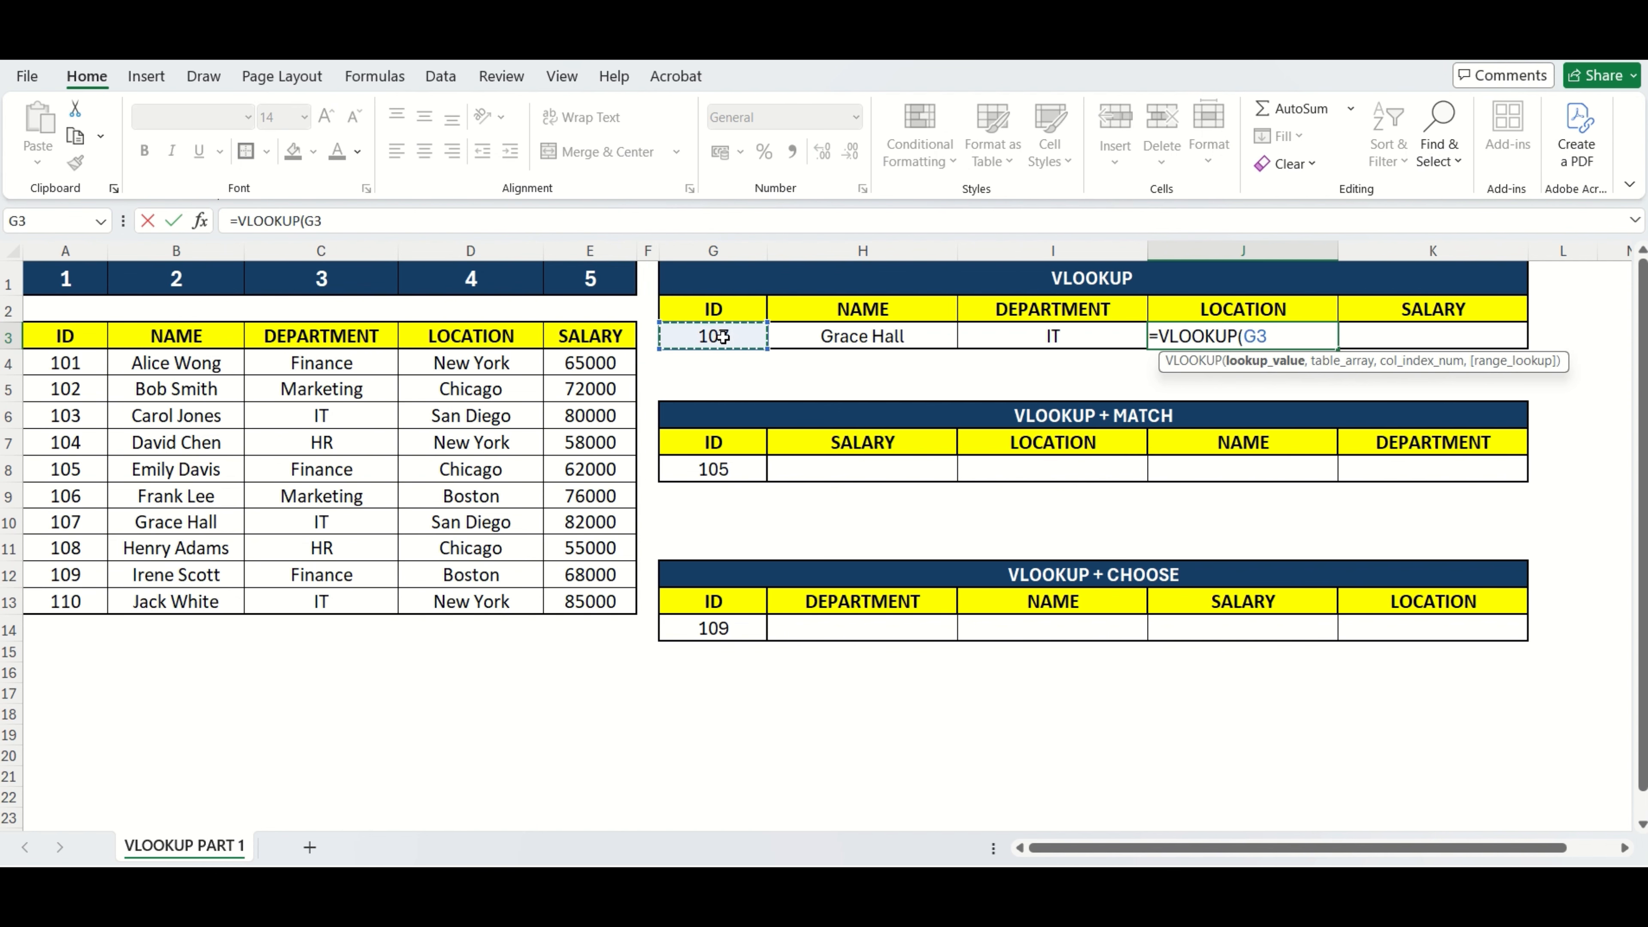
text(,)
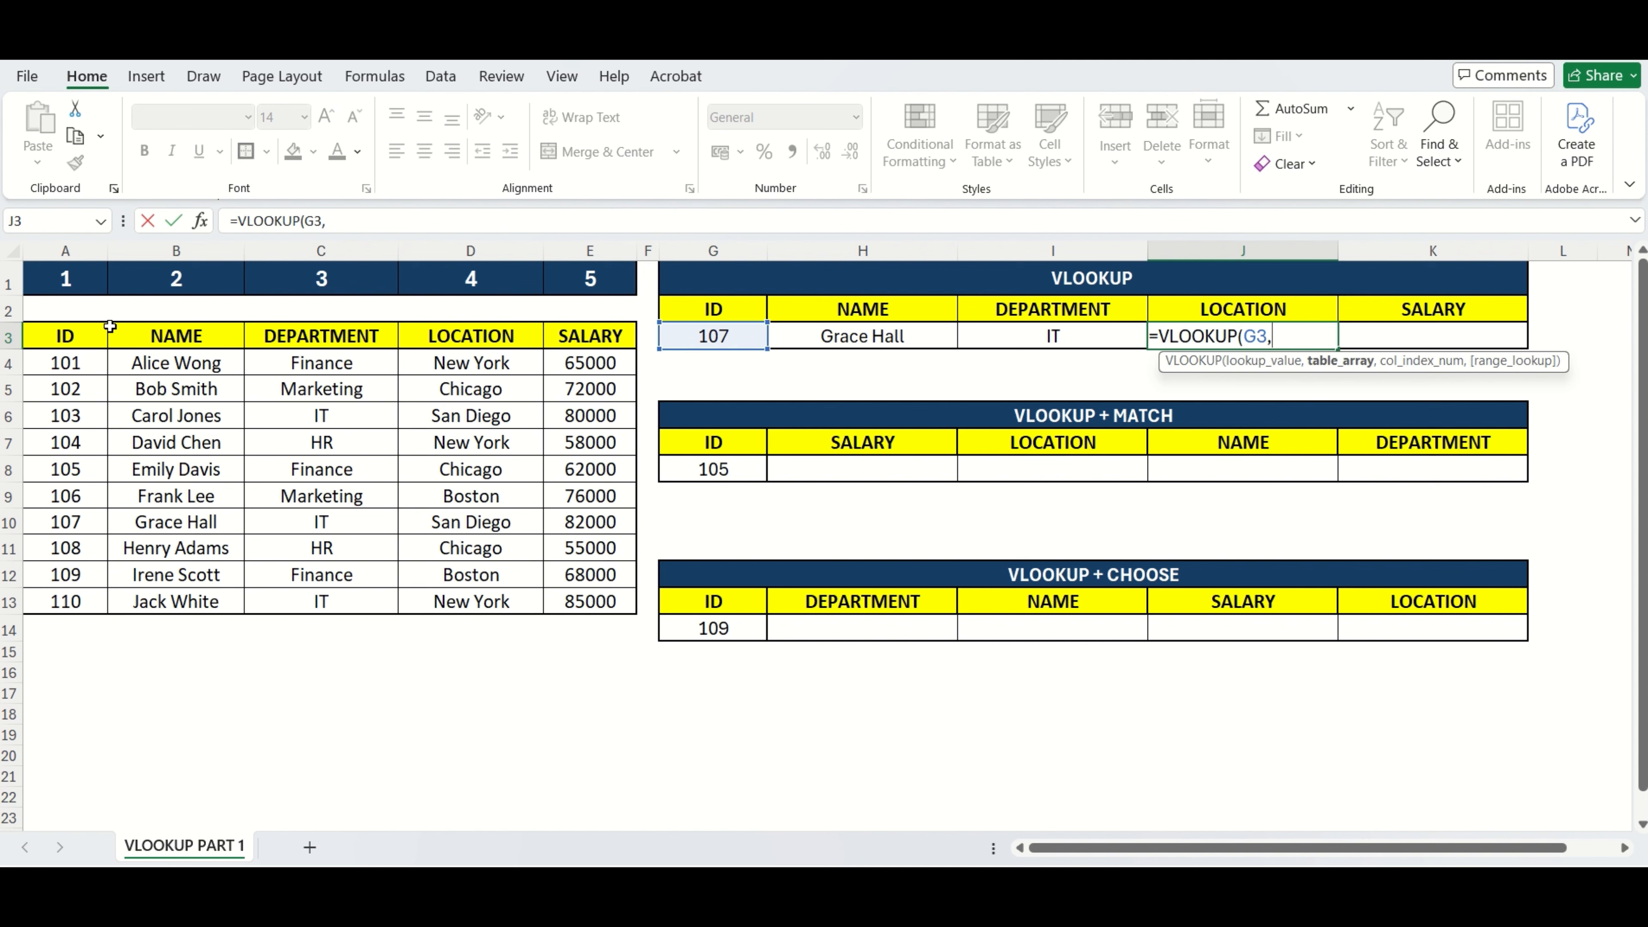
drag(104, 332, 603, 601)
text(,)
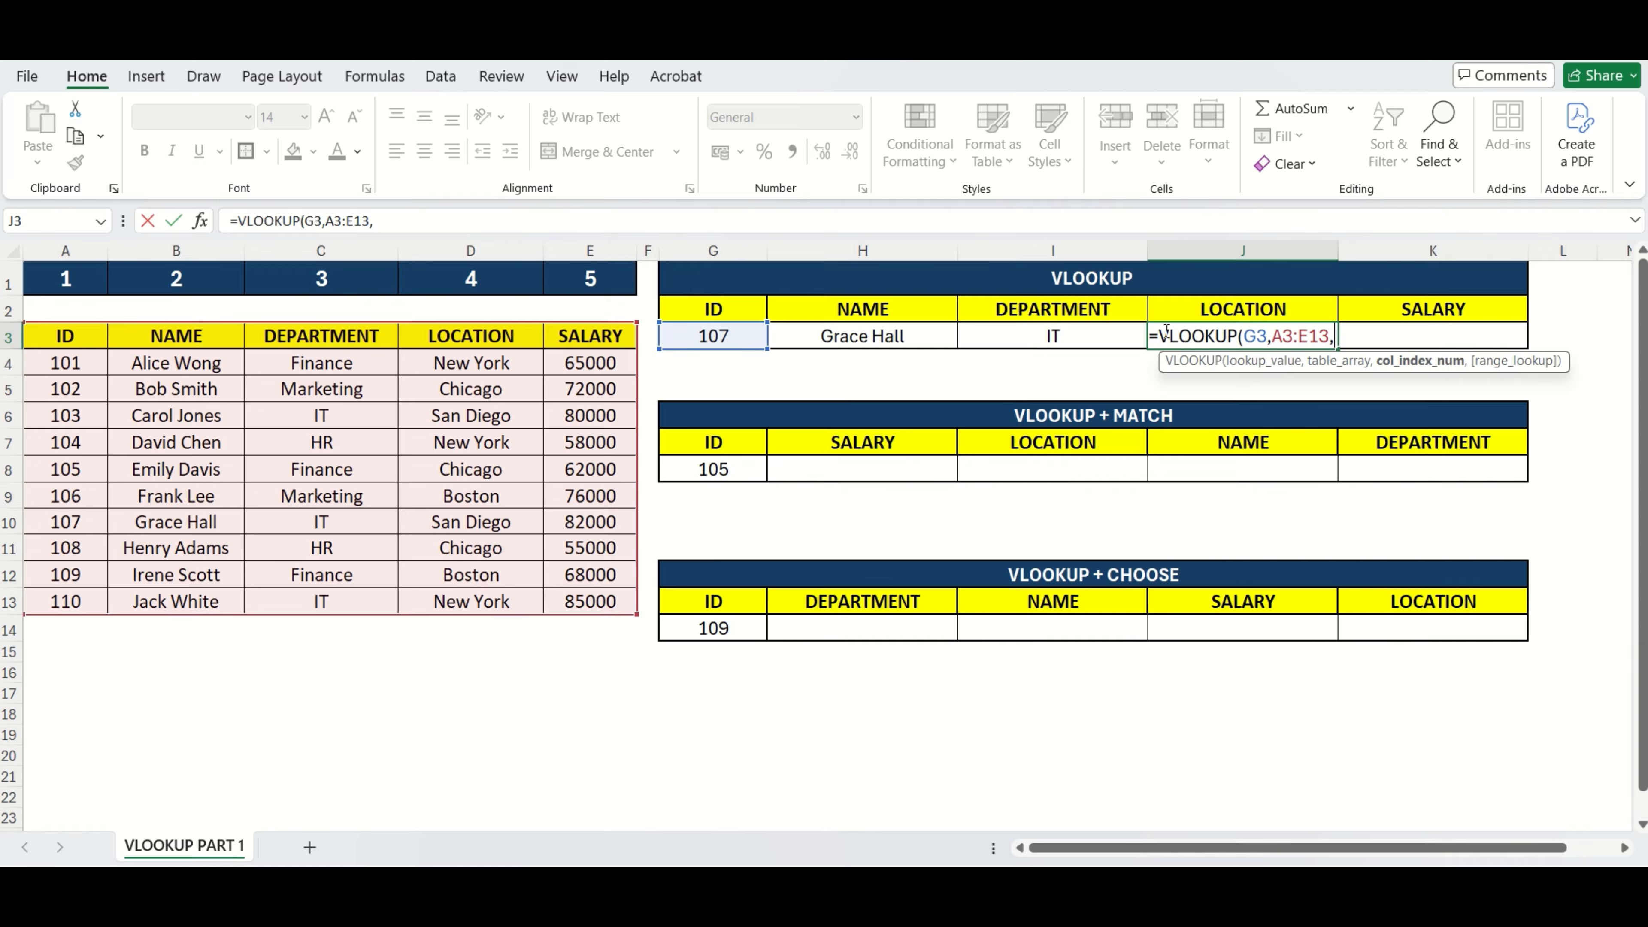
text(4)
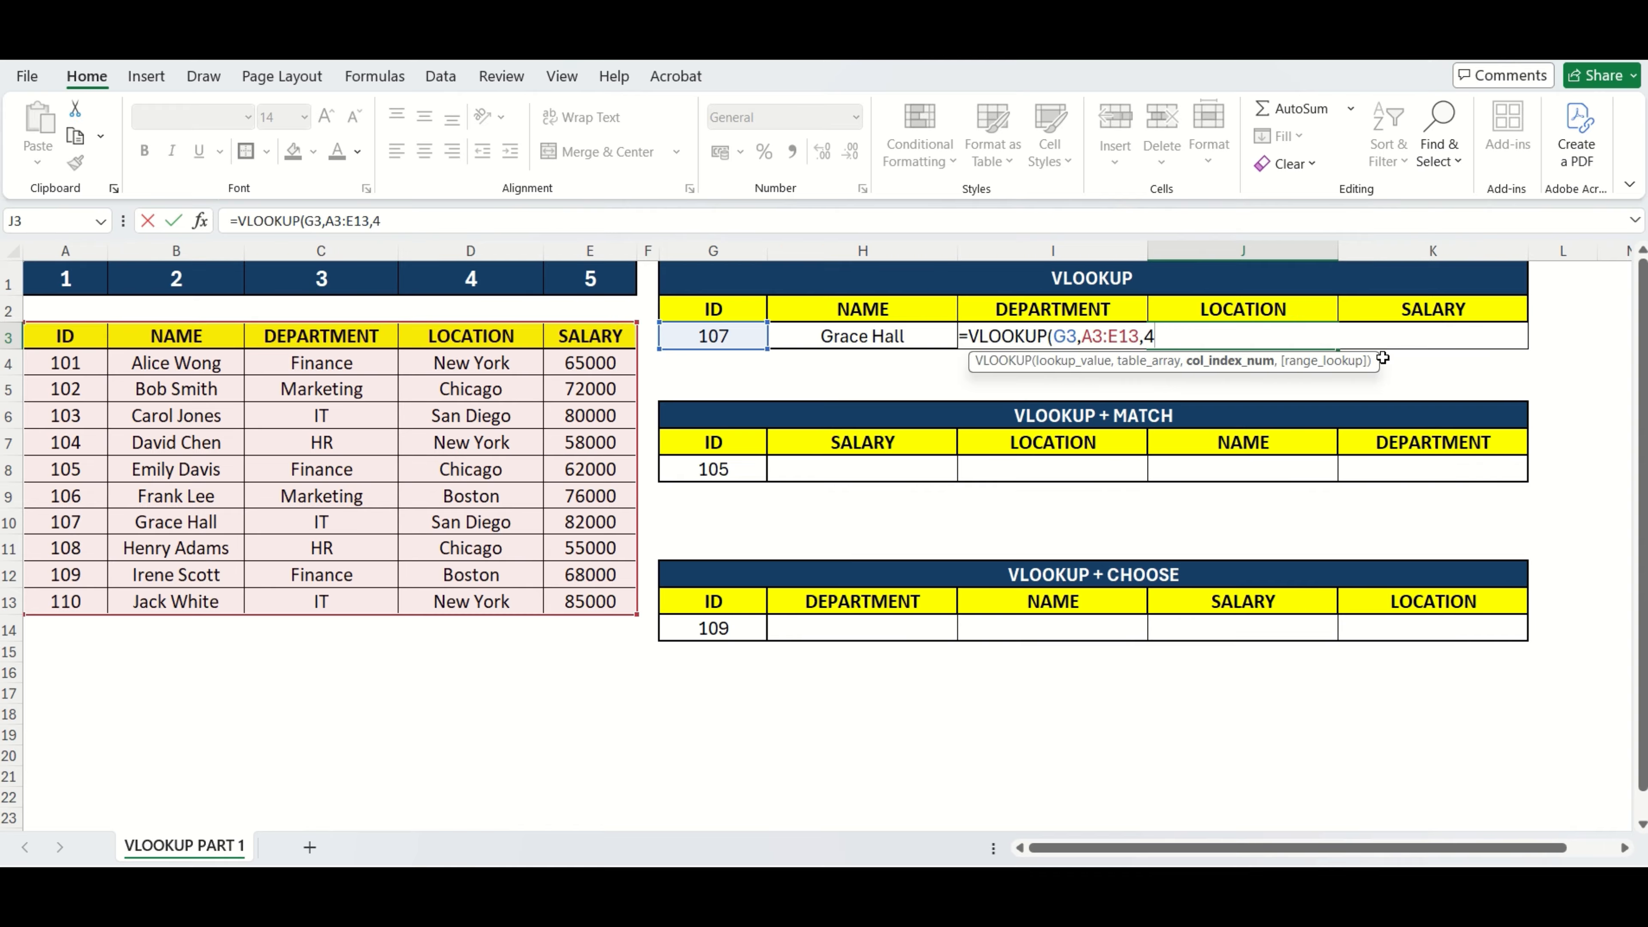
text(,0)
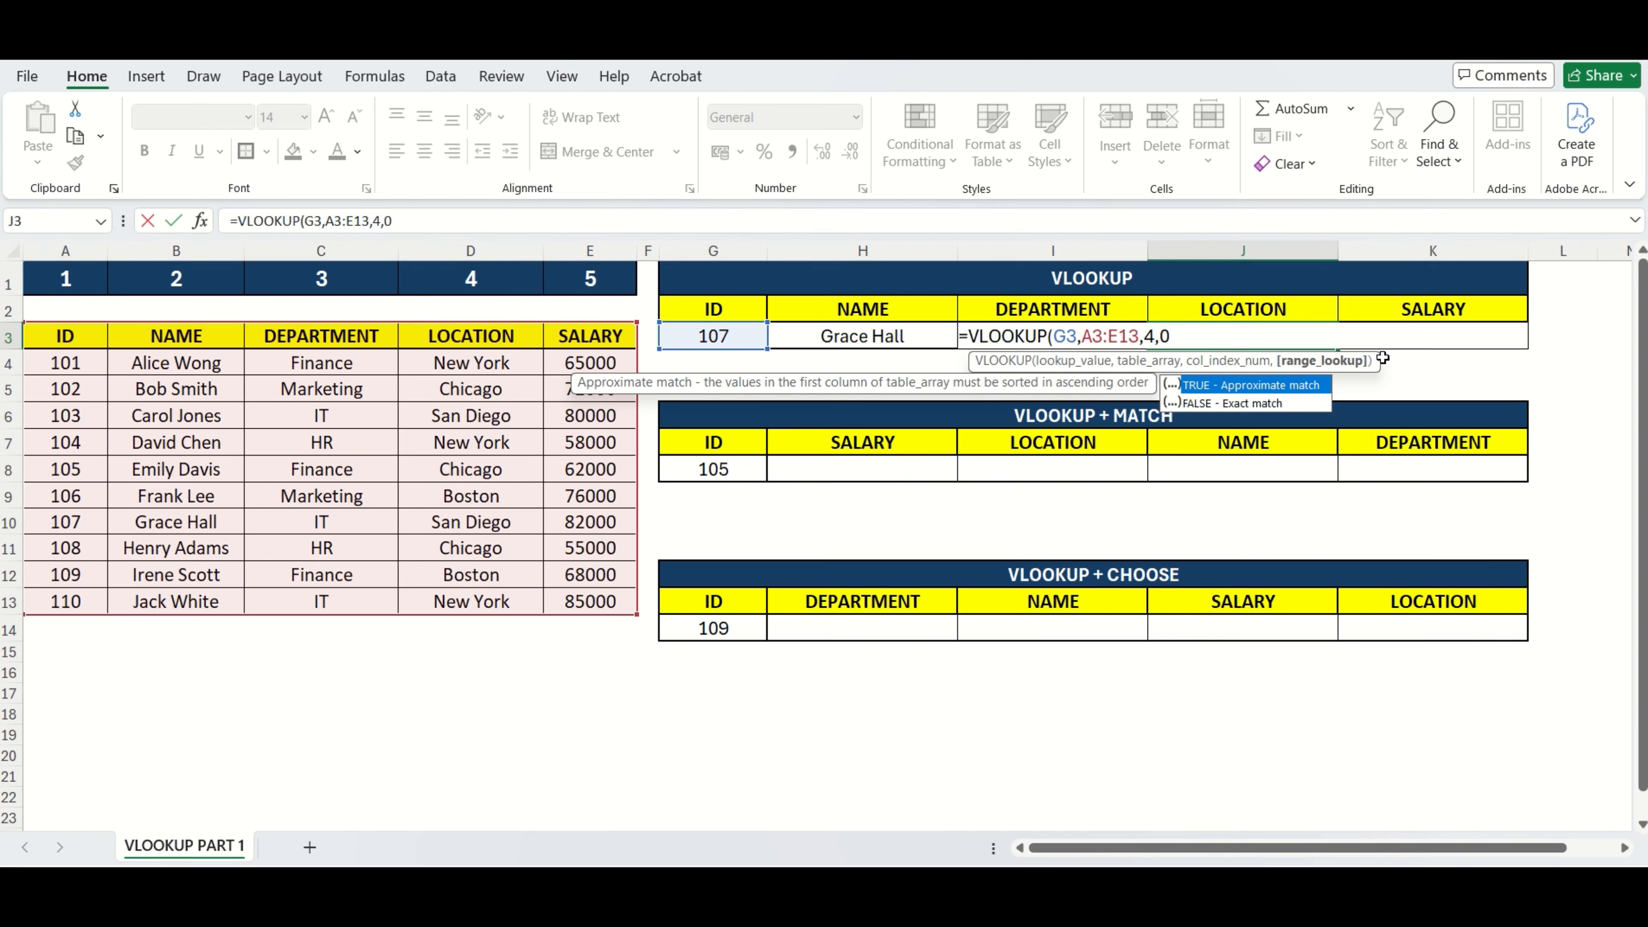
text())
key(Return)
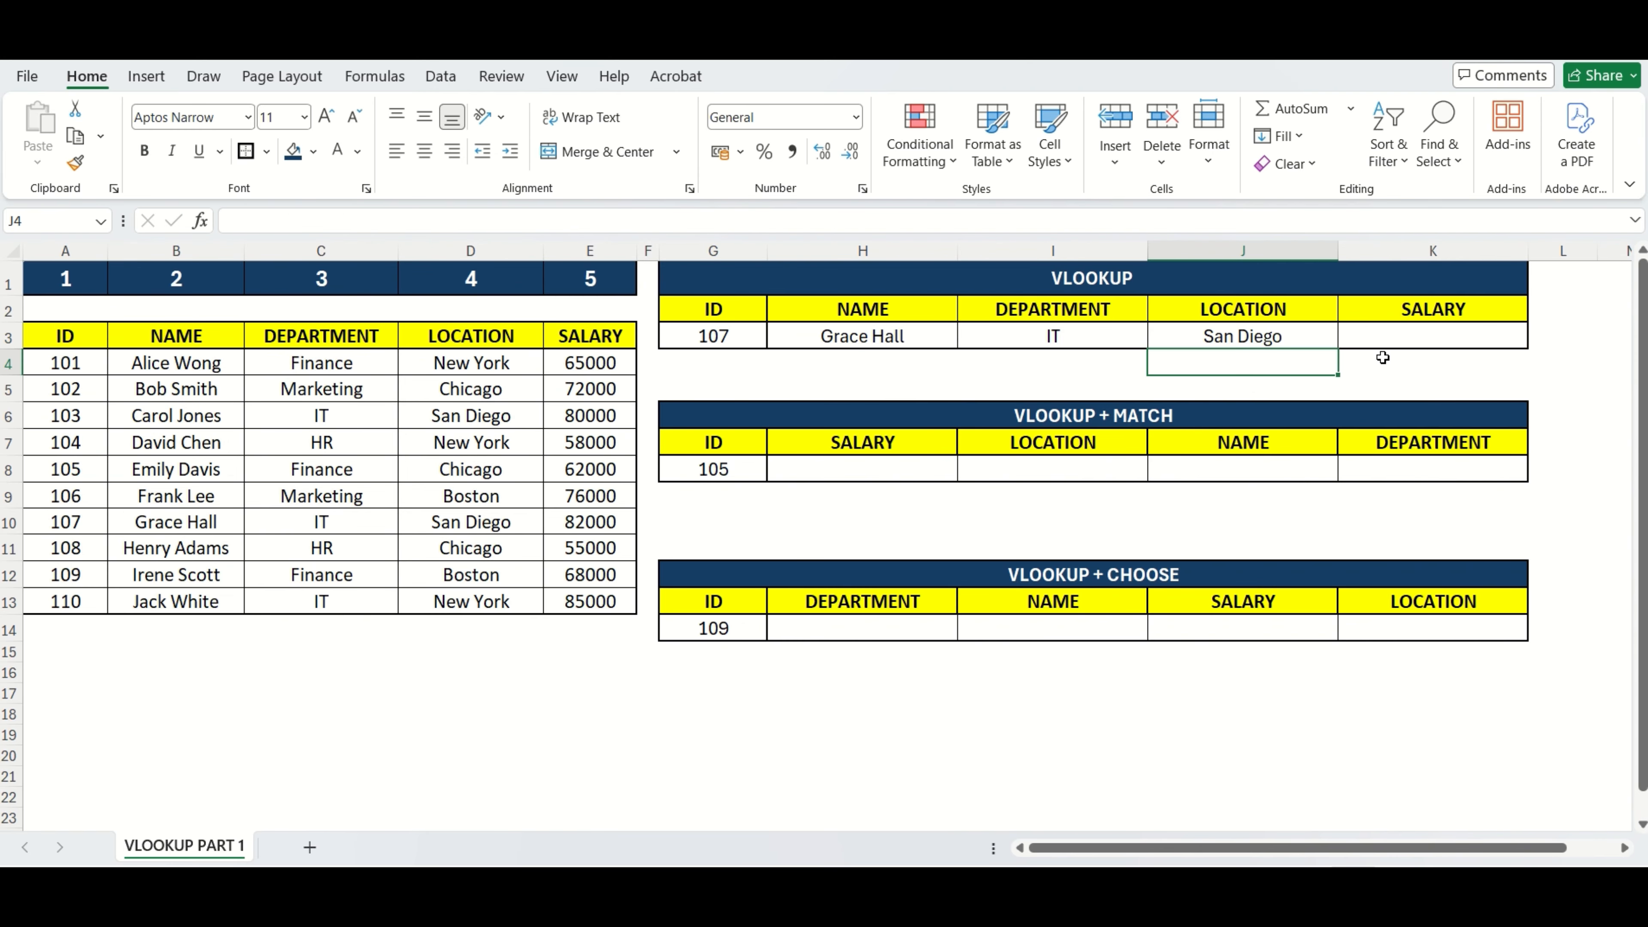
click(1242, 336)
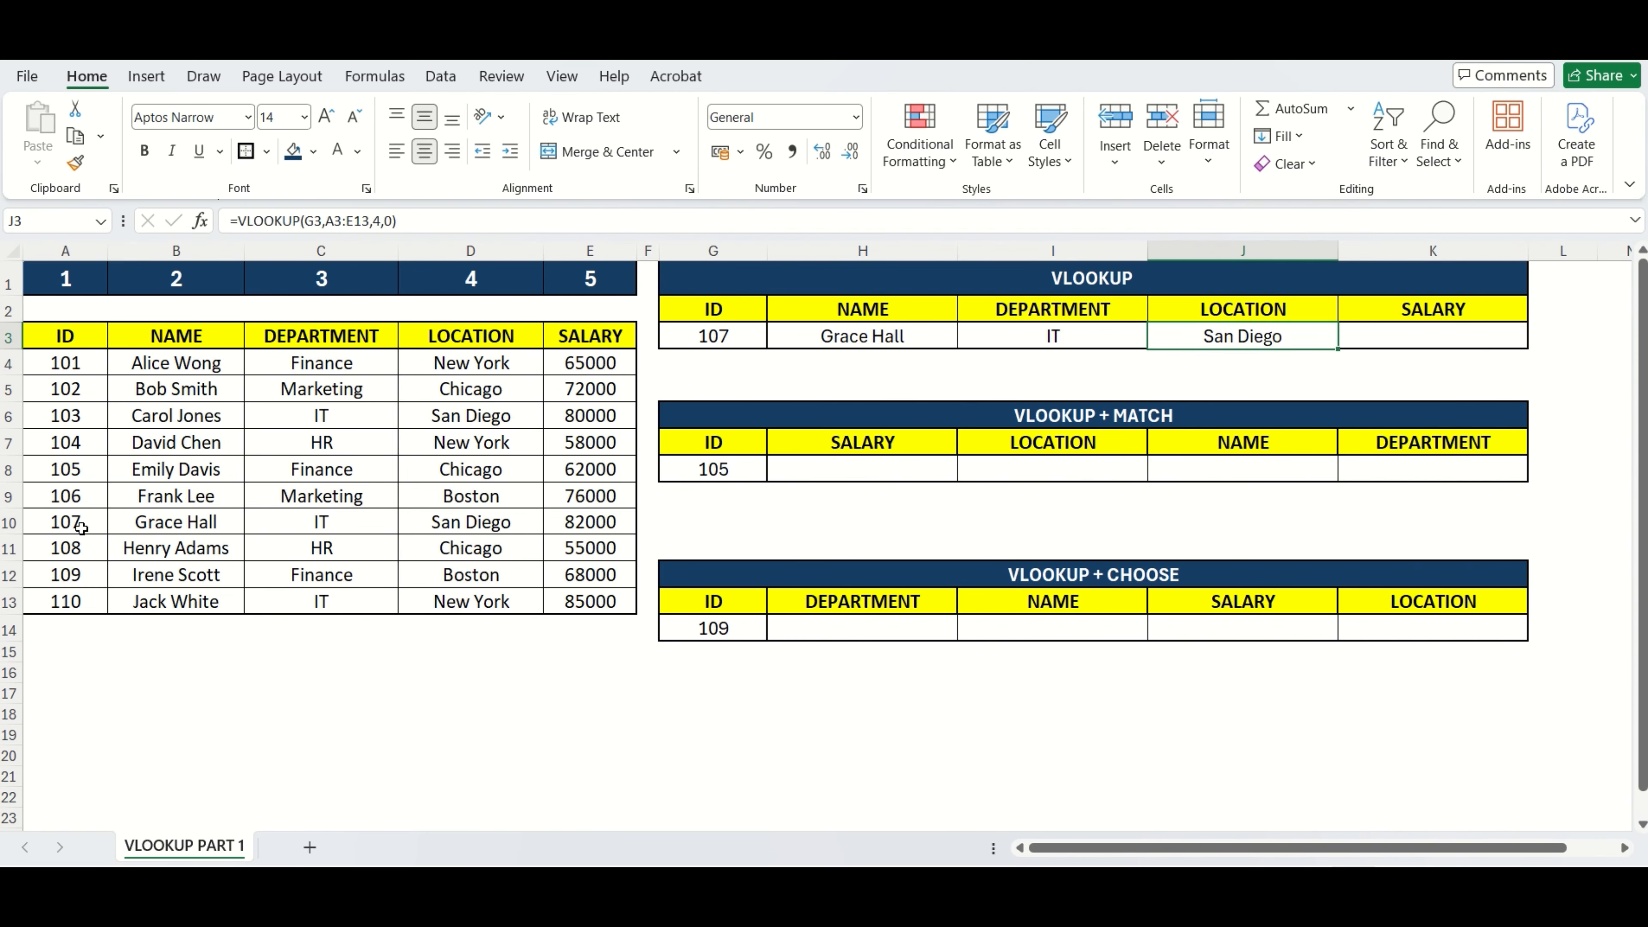
drag(62, 523, 459, 536)
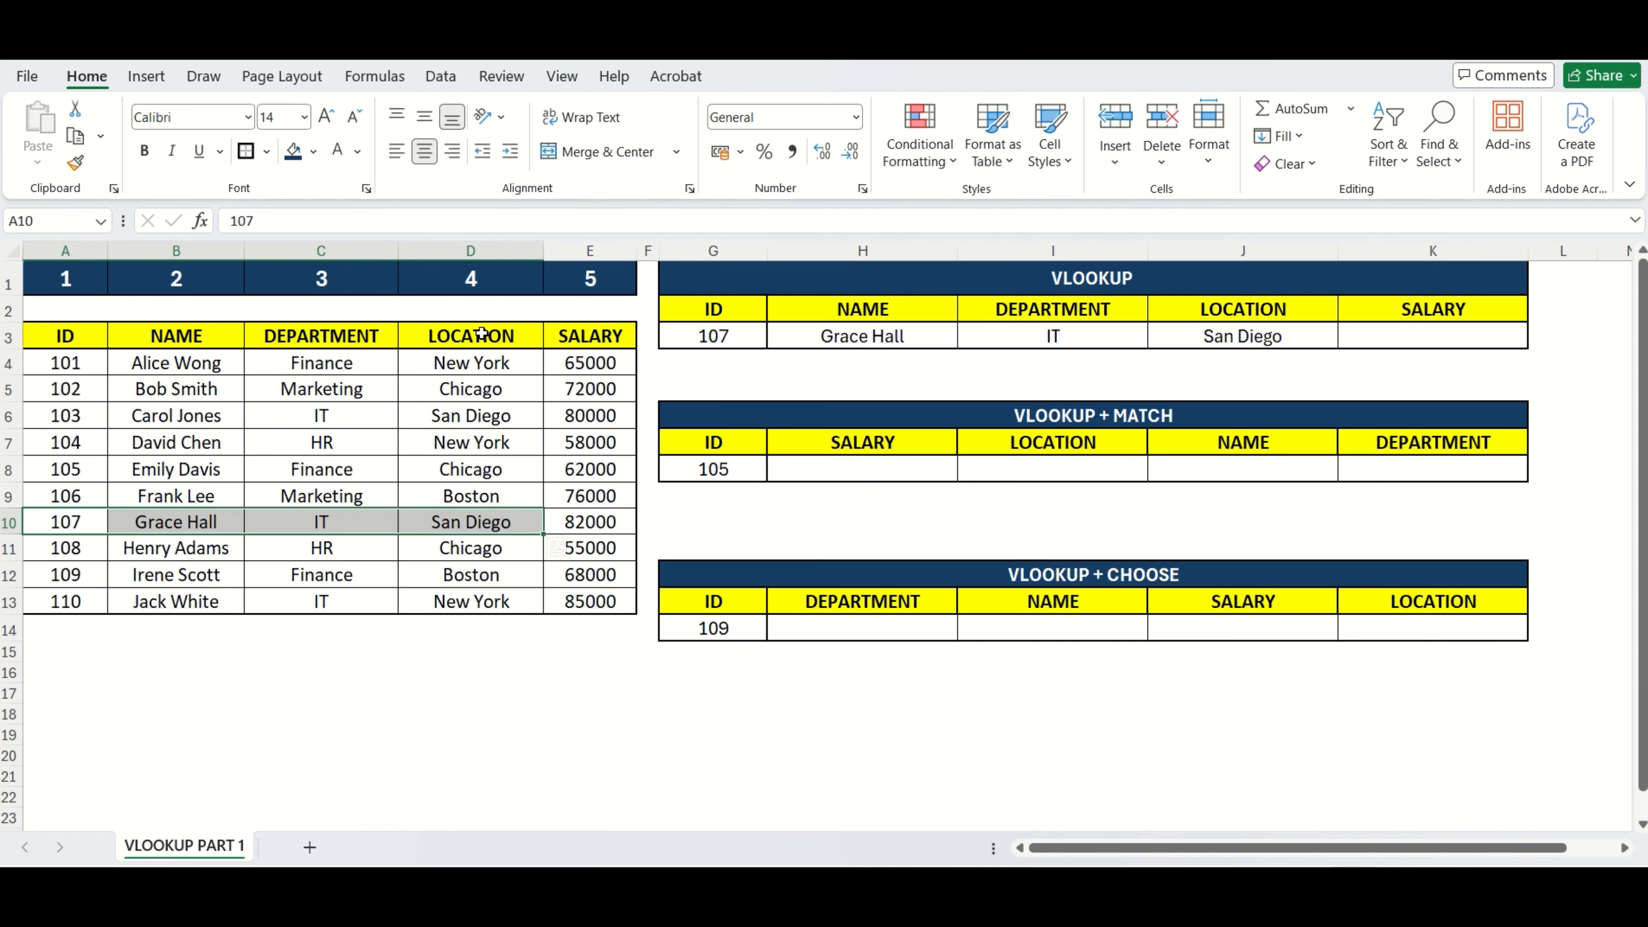
- Enter =VLOOKUP(G3,A3:E13,5,0) in K3 to return the salary in the VLOOKUP table
click(1389, 333)
text(=VLO)
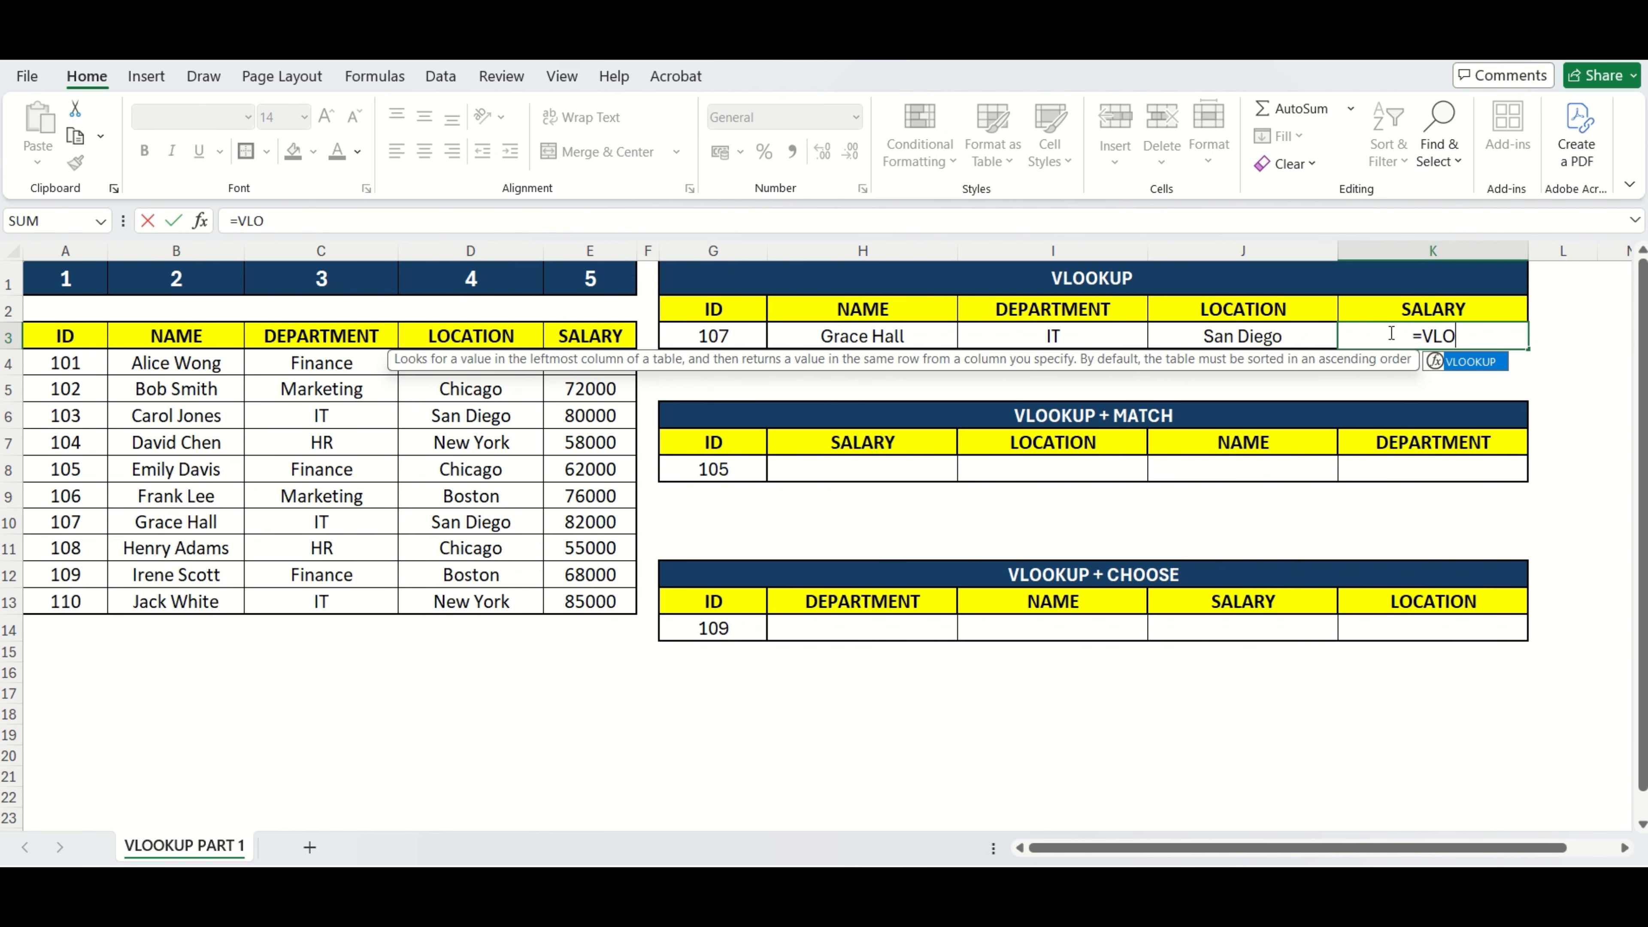
key(Tab)
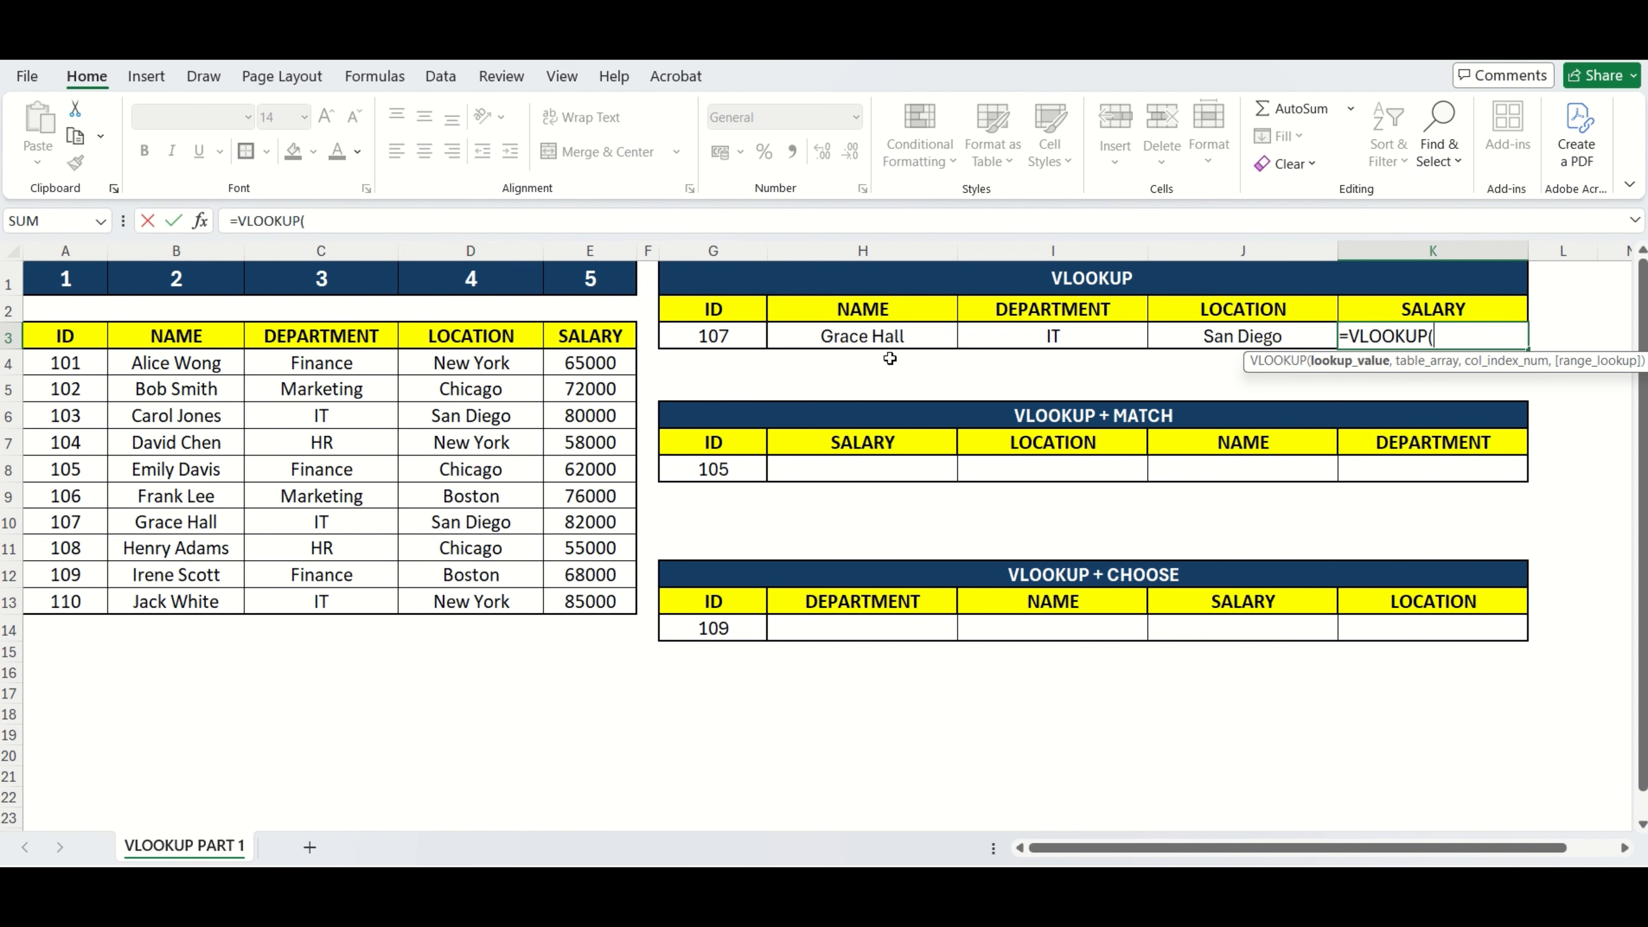
click(750, 338)
text(,)
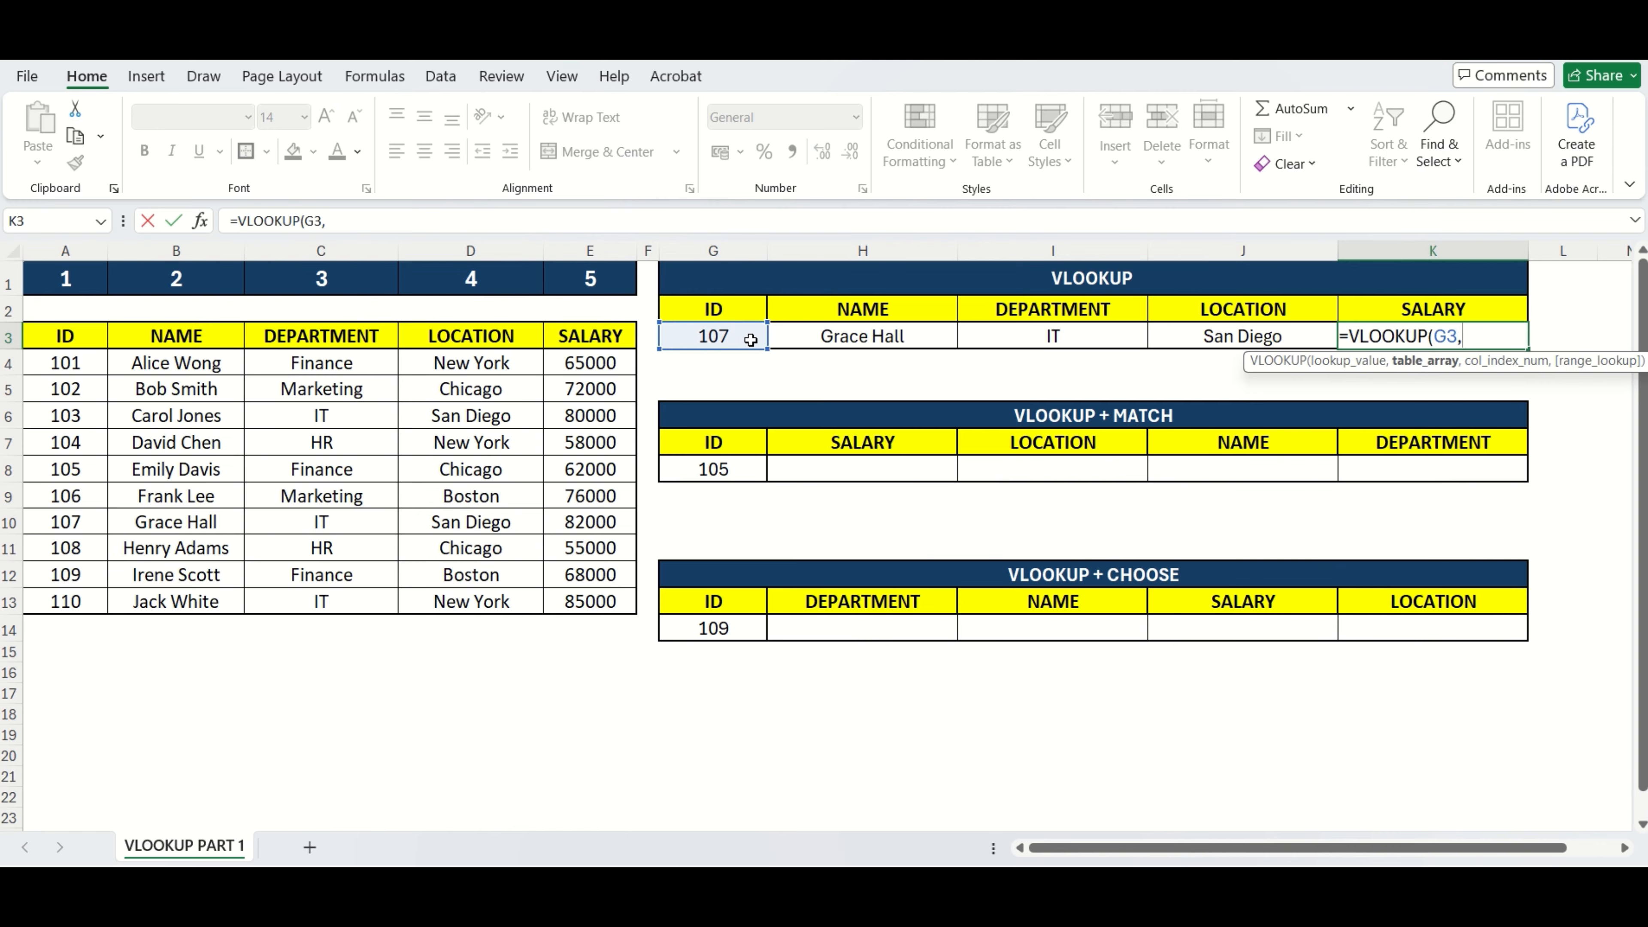
drag(103, 336, 602, 605)
text(,)
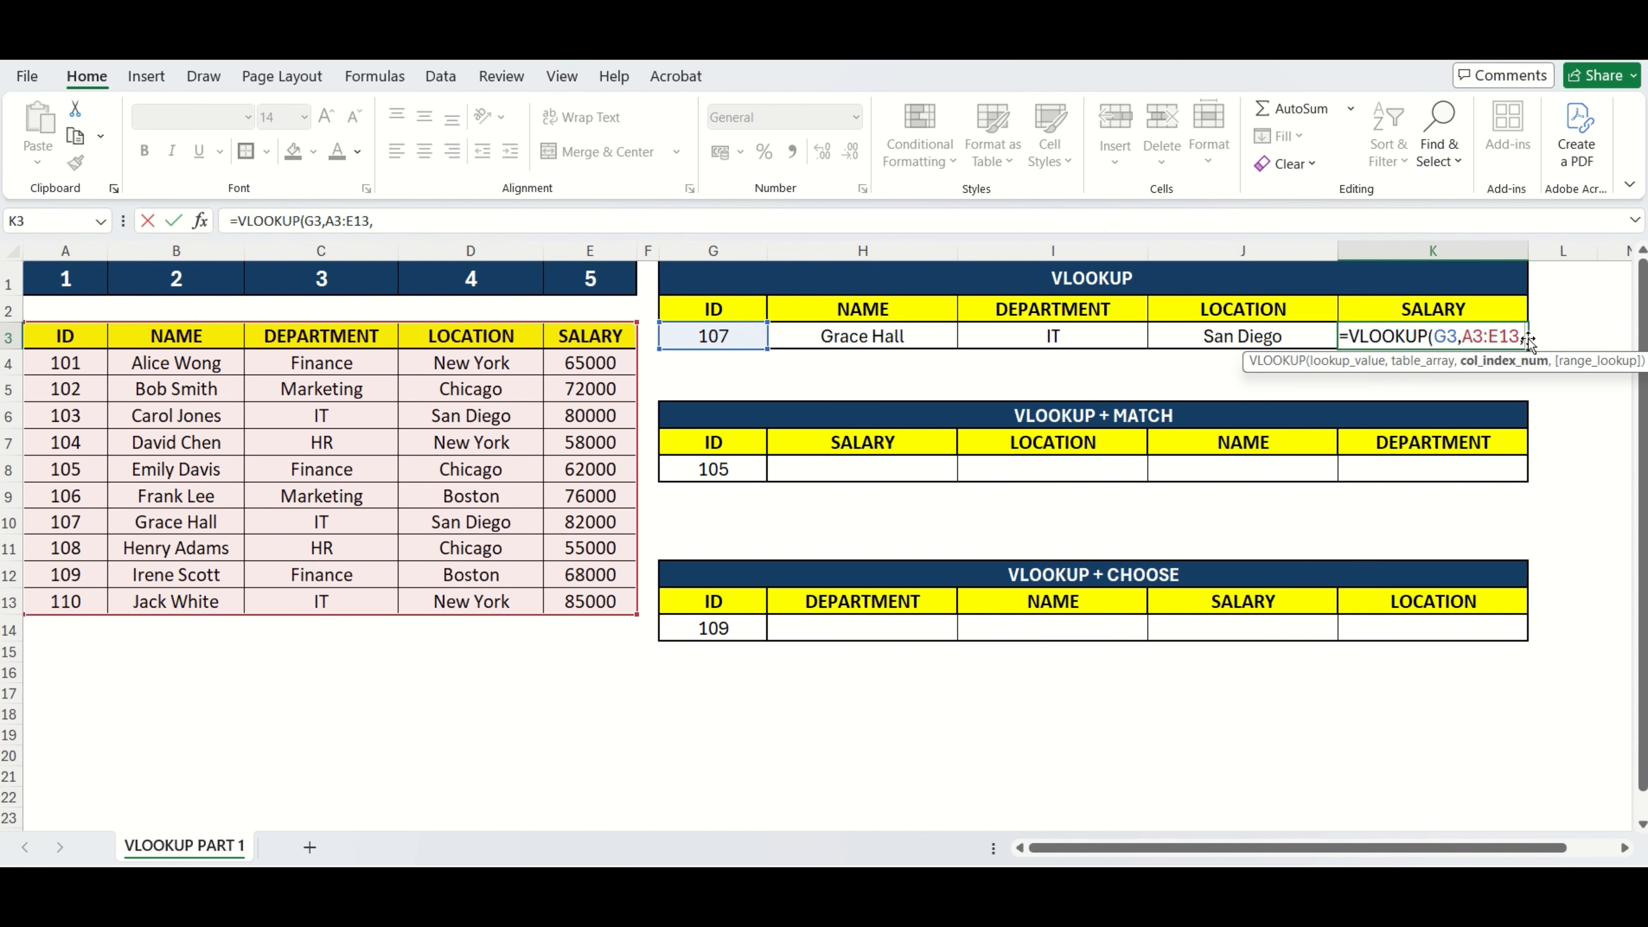
text(5)
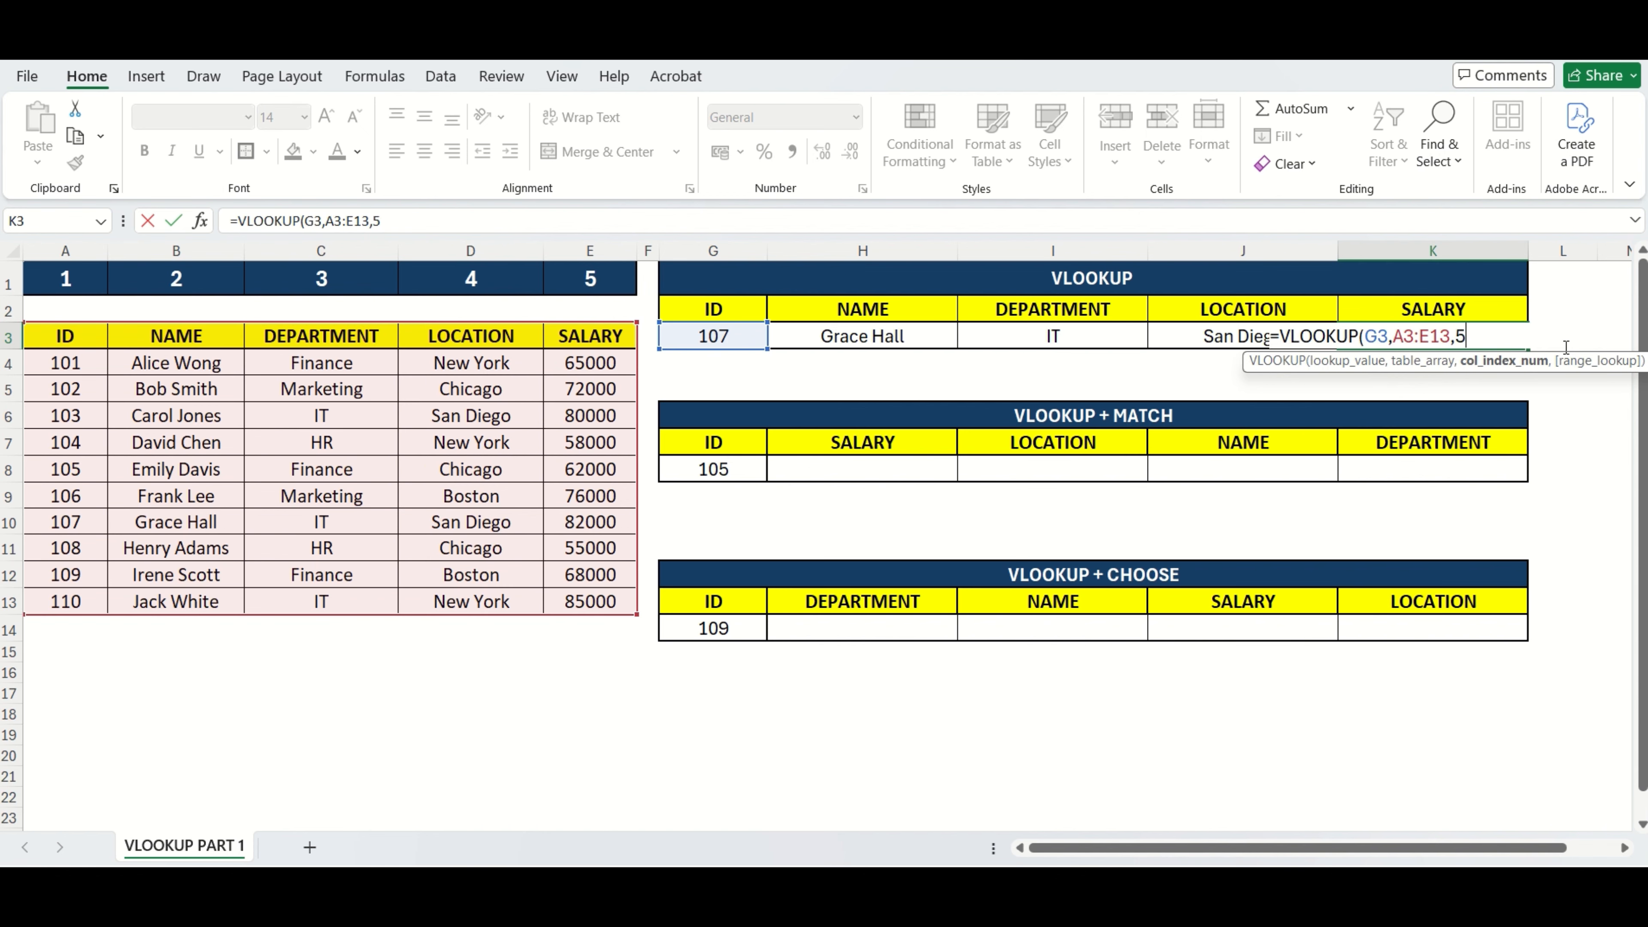
text(,0))
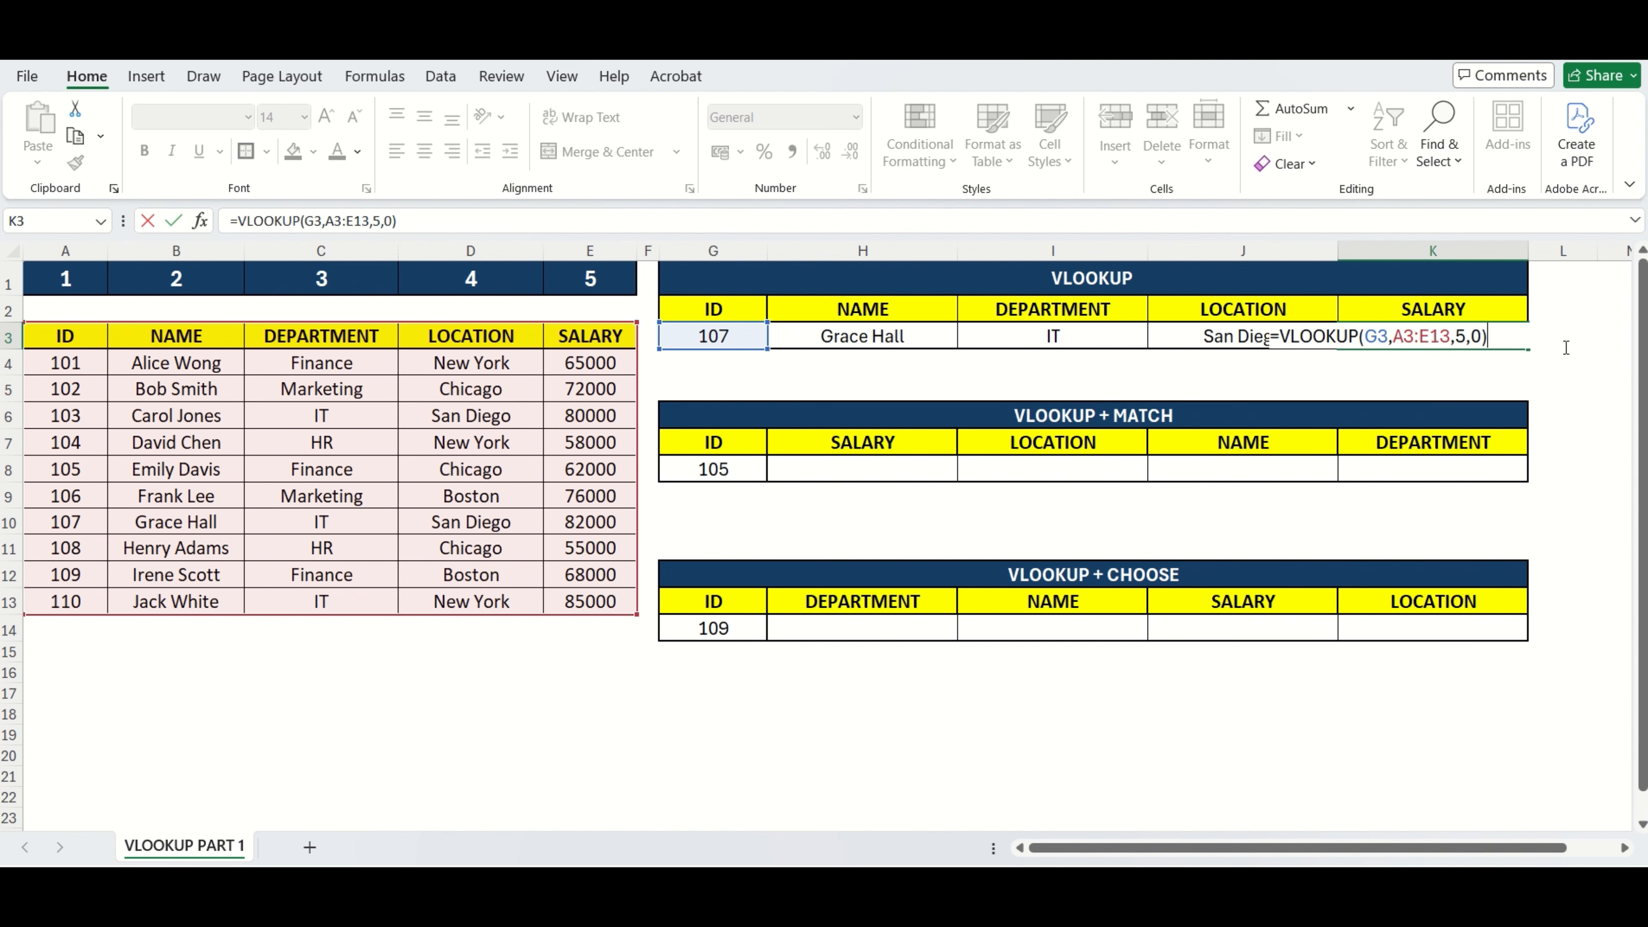
key(Return)
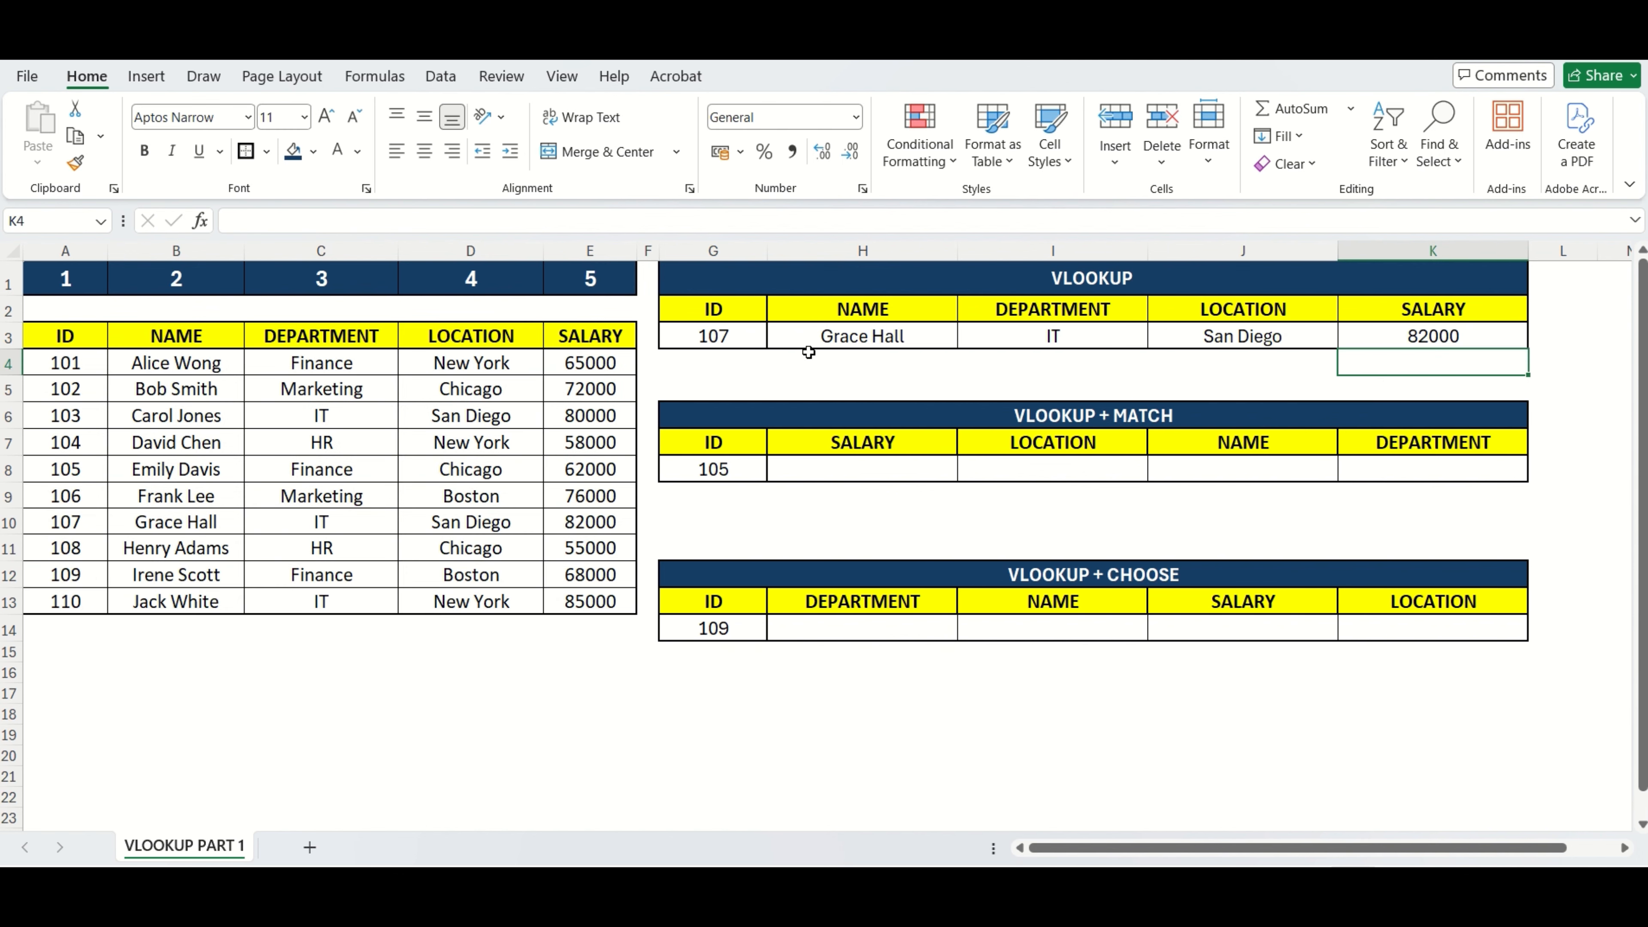
- Test the VLOOKUP table by changing the ID in G3 to 106, 109 and finally 104
click(734, 338)
click(777, 338)
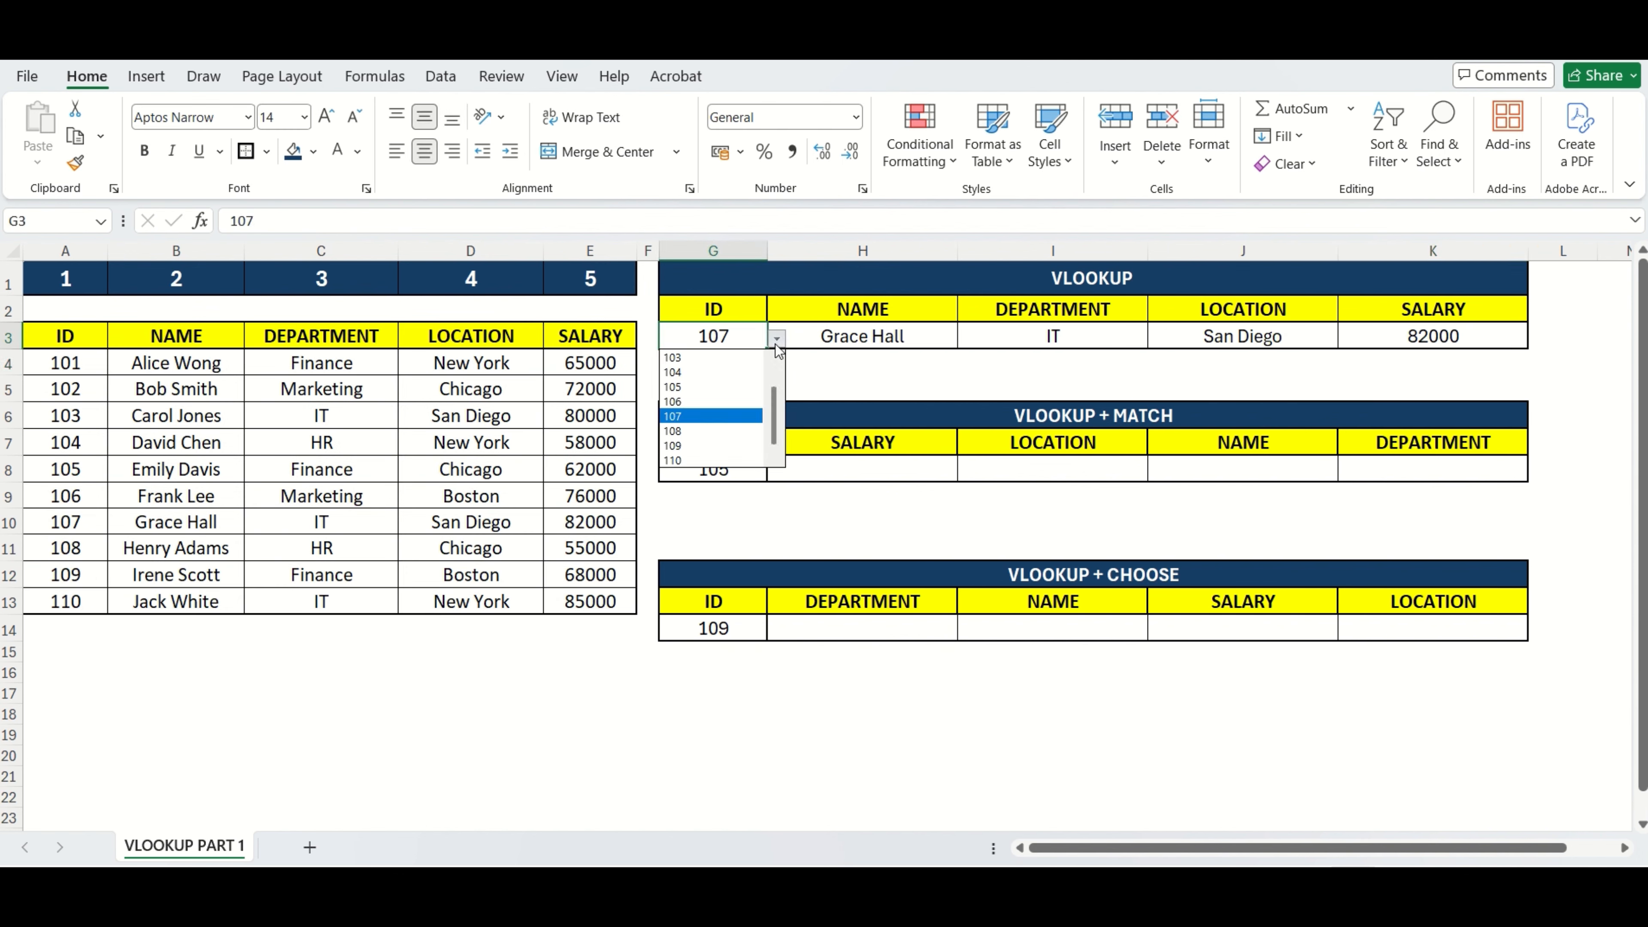
click(712, 399)
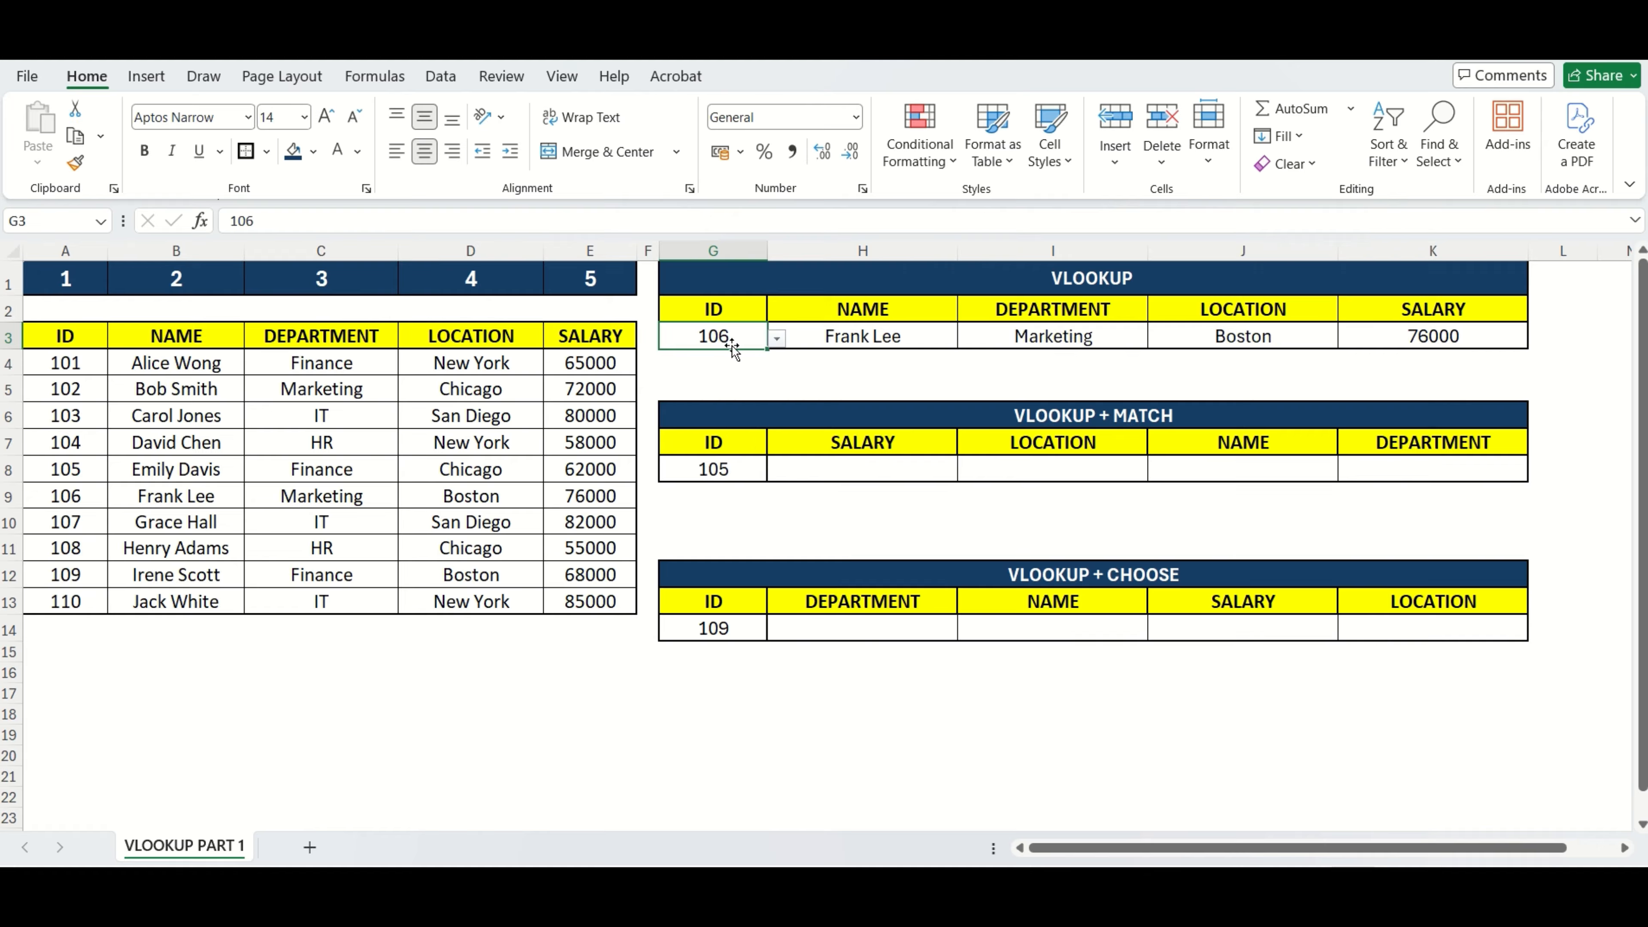
click(776, 339)
click(689, 449)
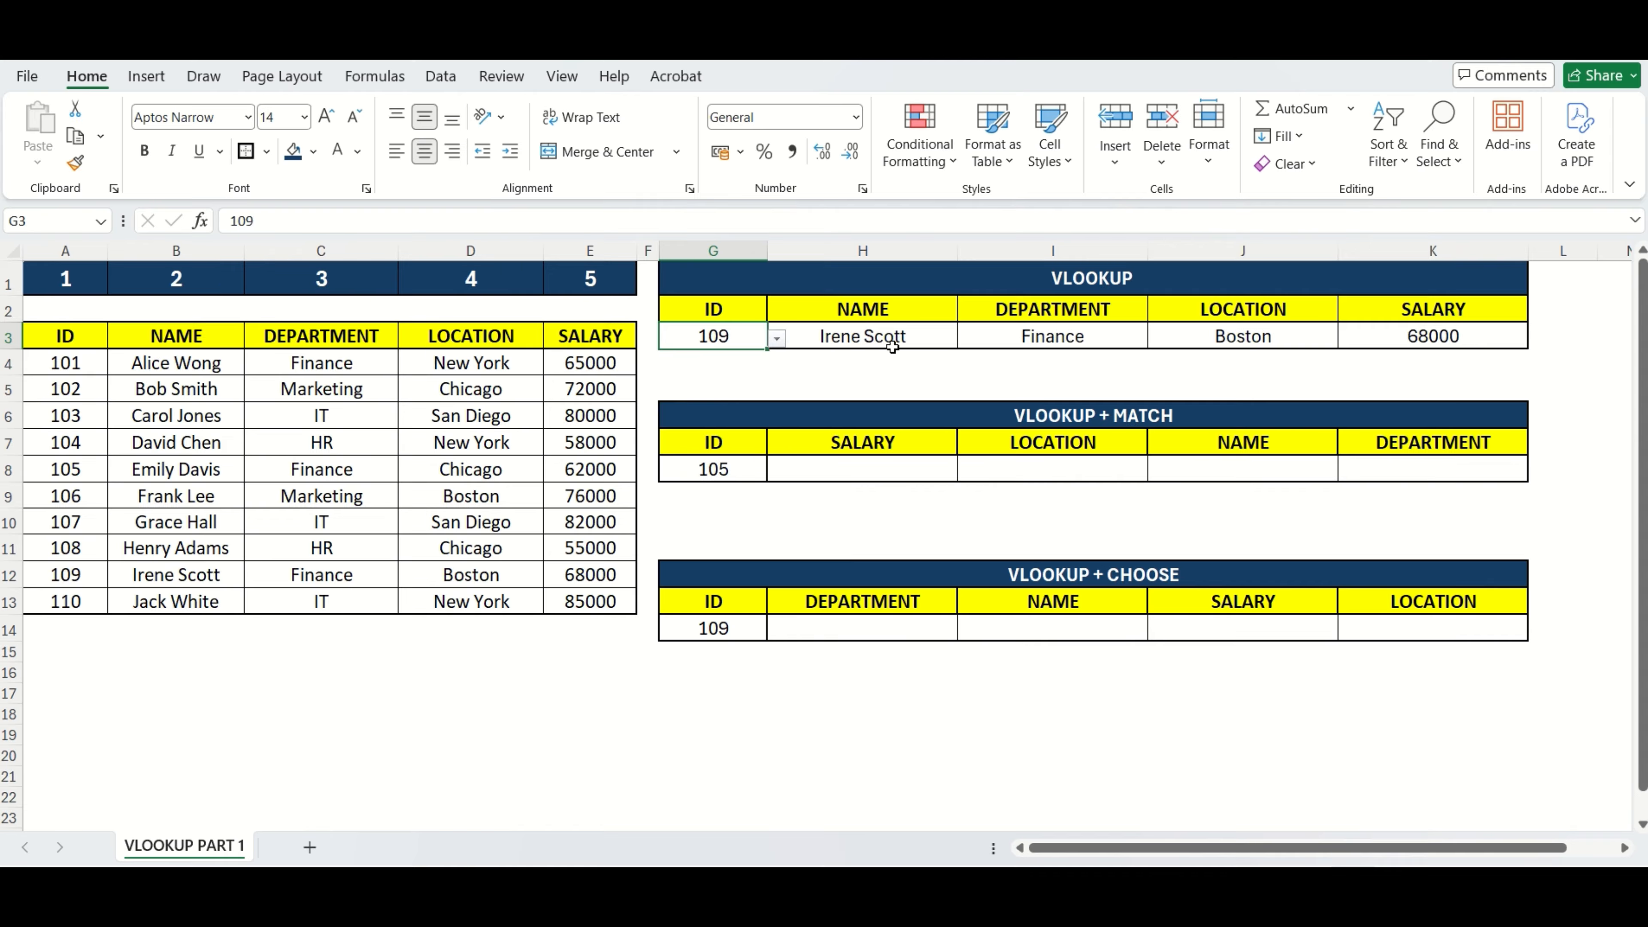
click(777, 338)
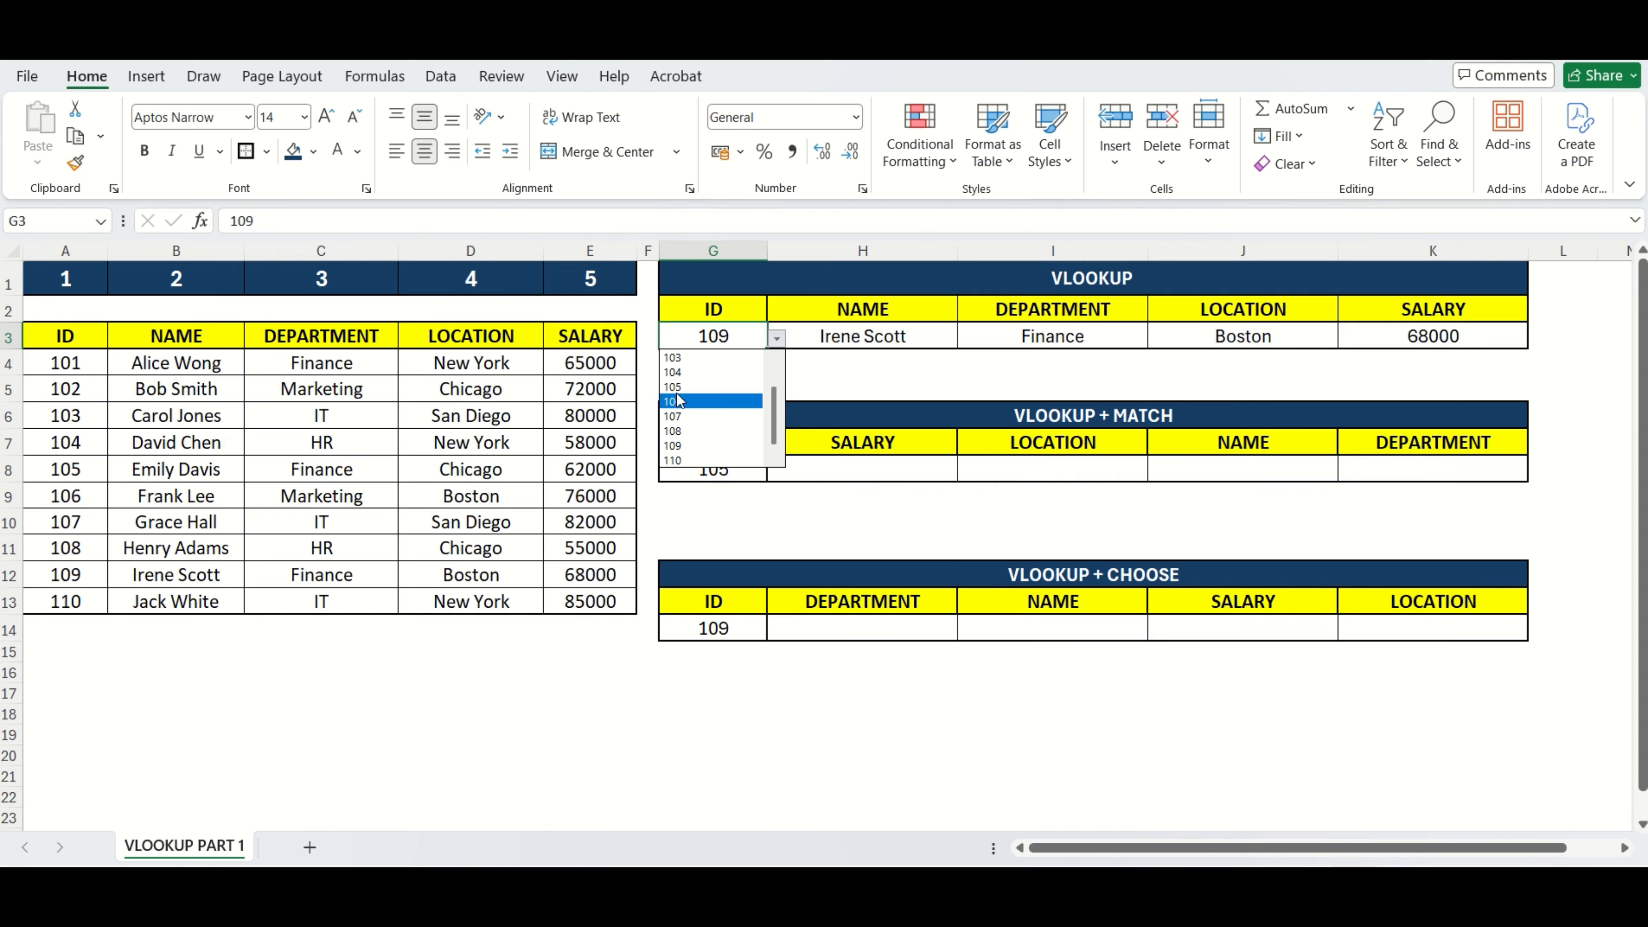
click(681, 371)
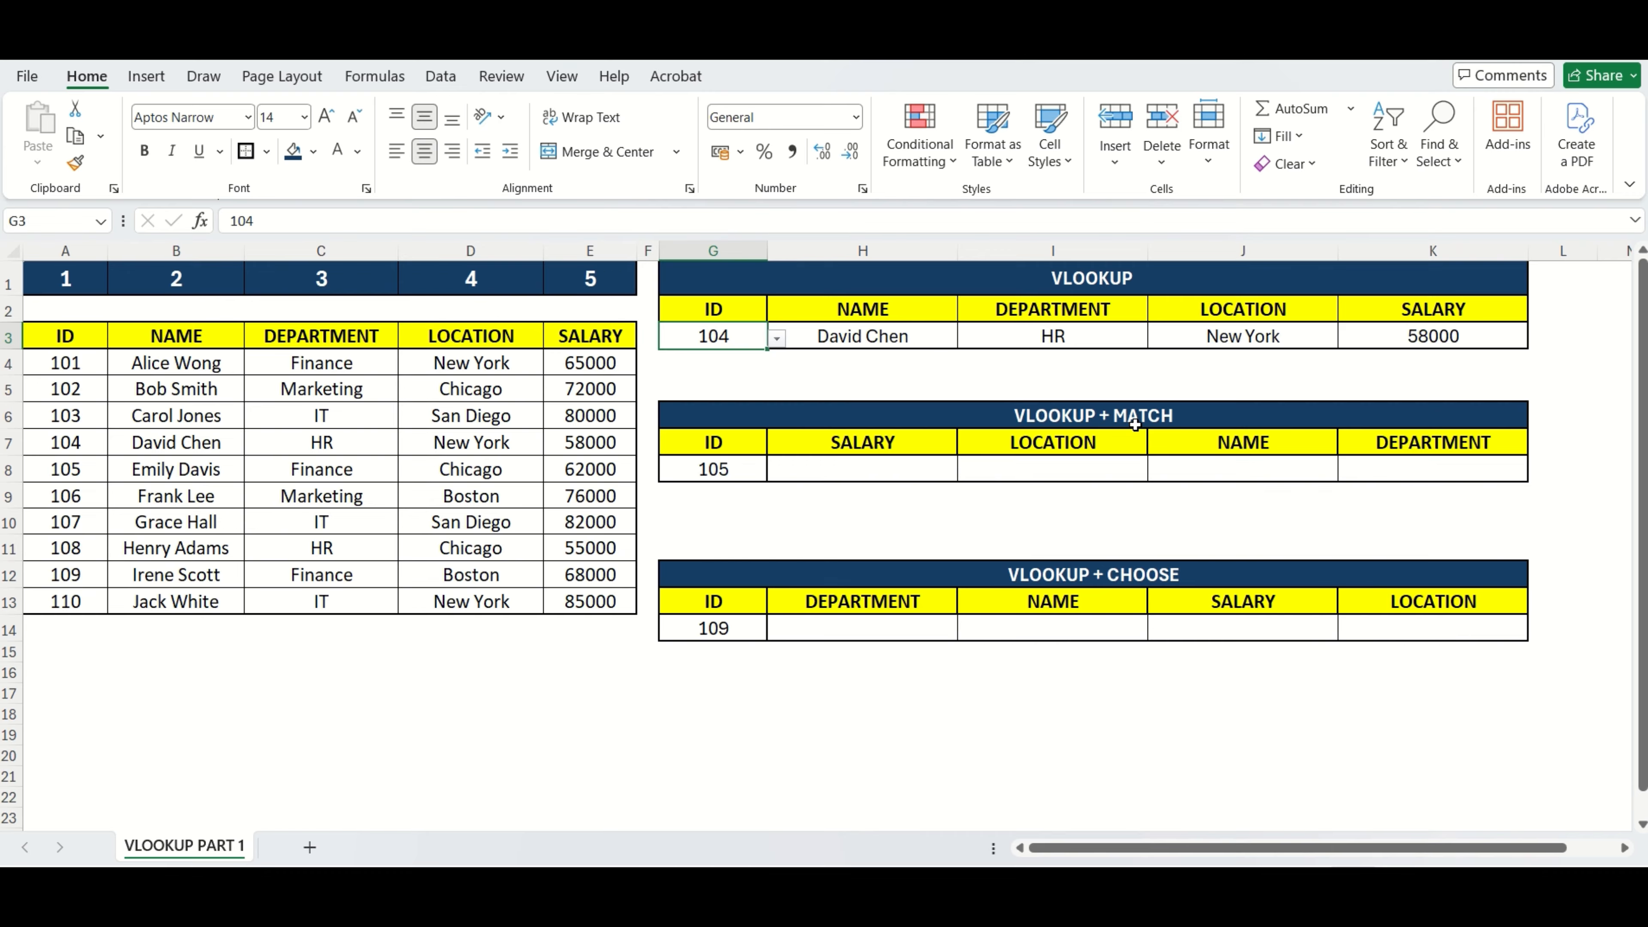
click(1133, 422)
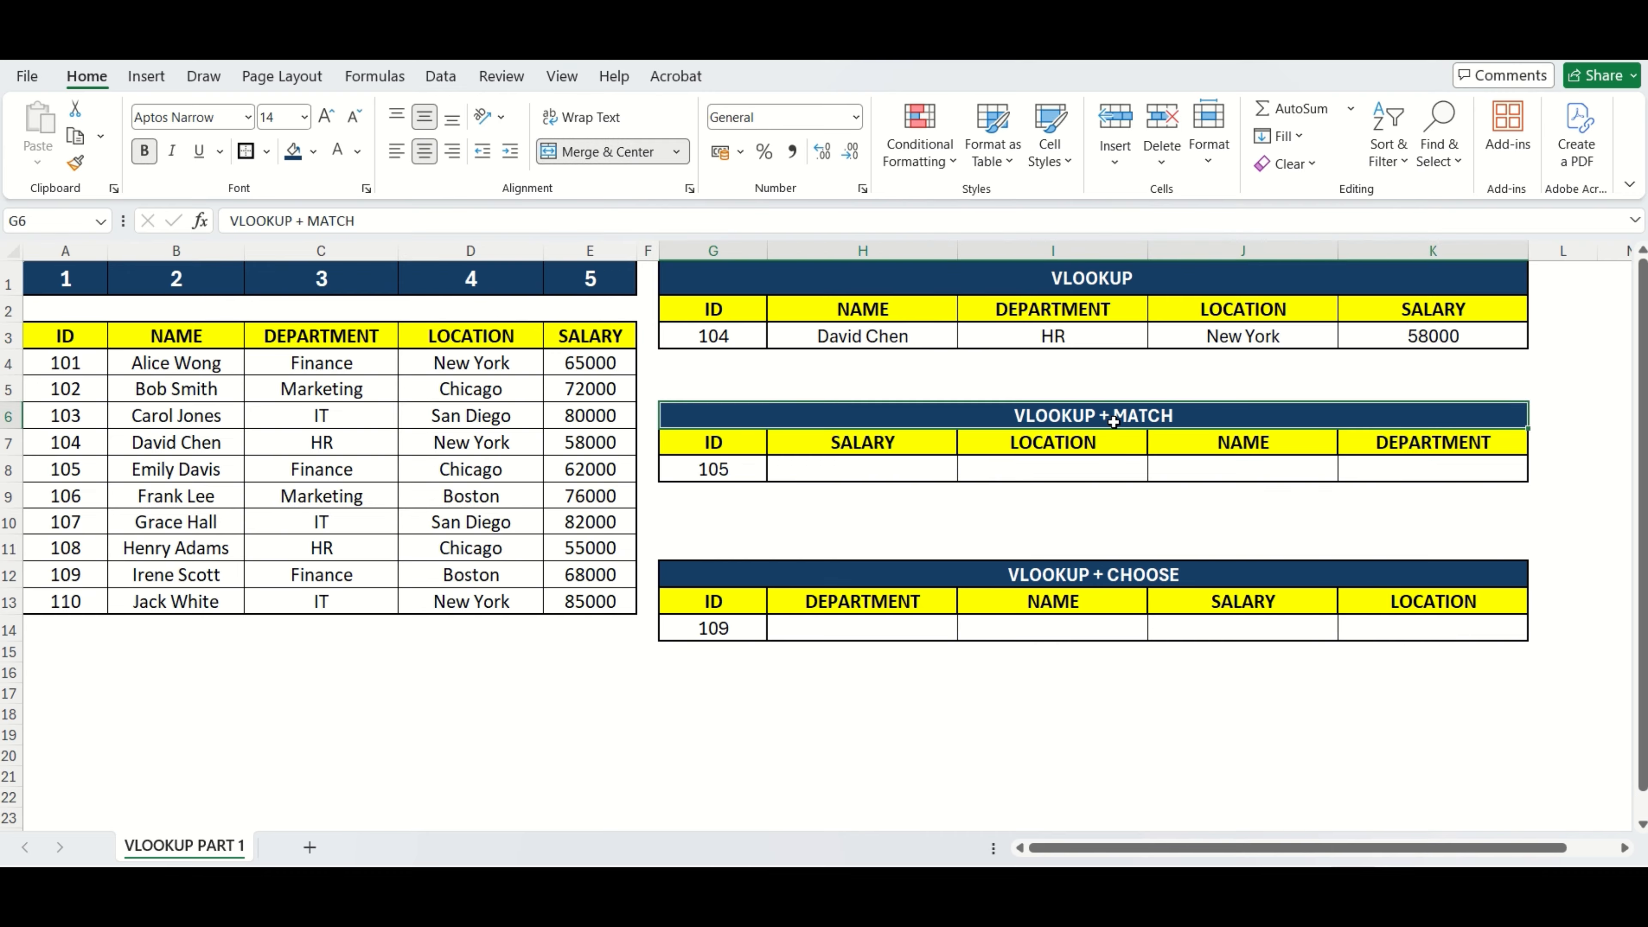
click(892, 466)
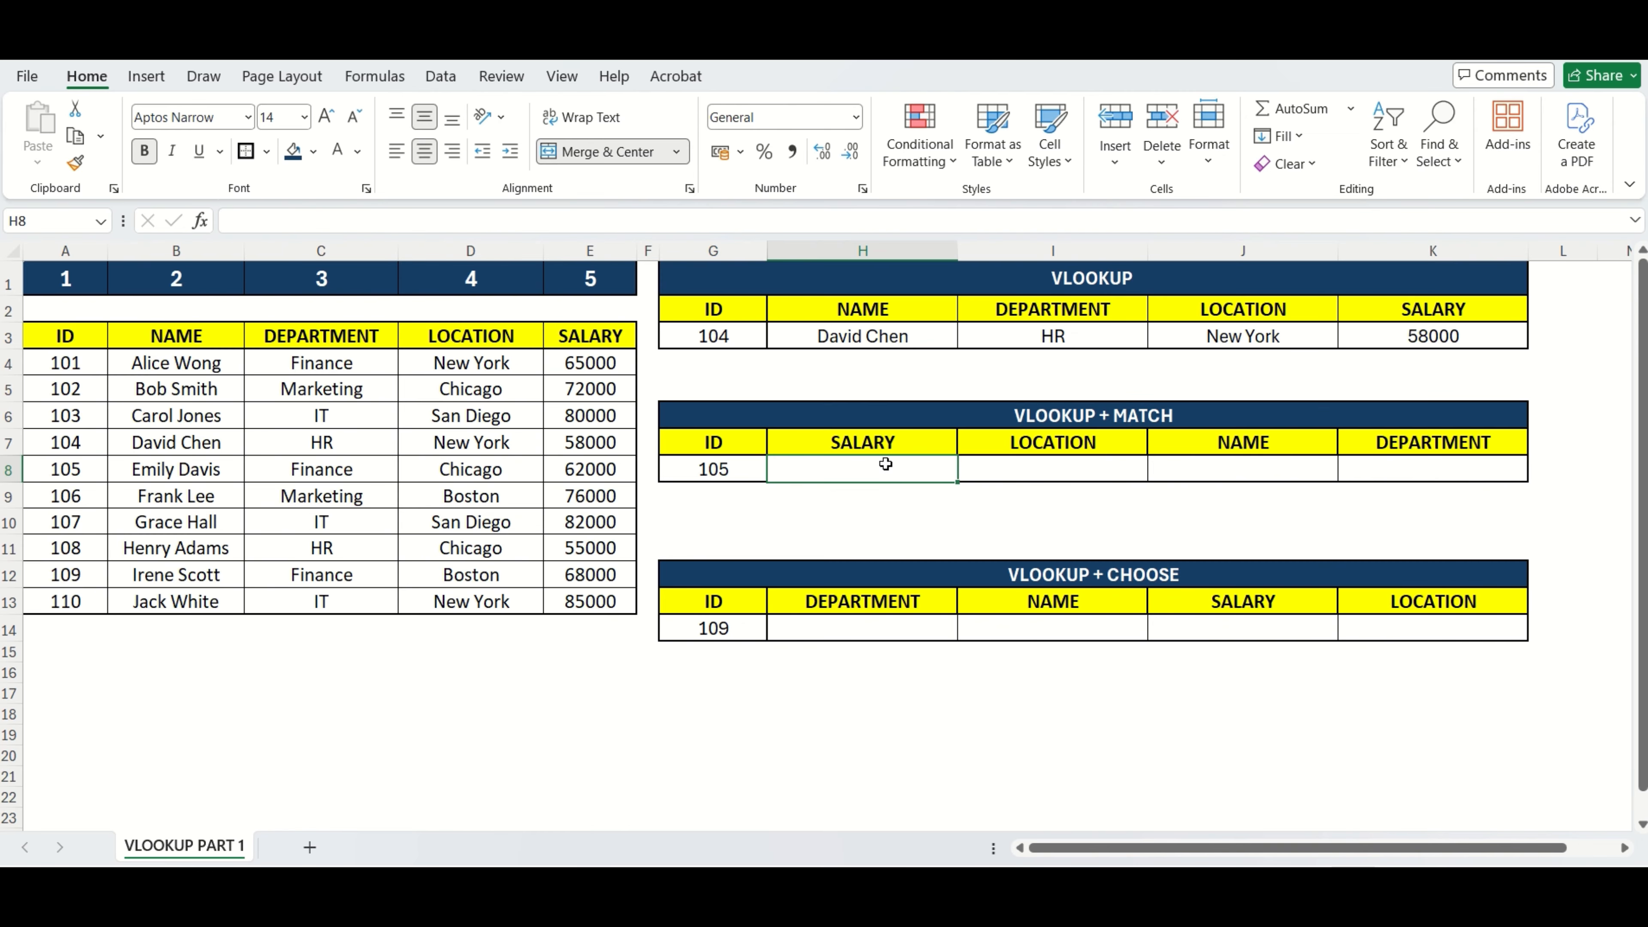
click(1021, 471)
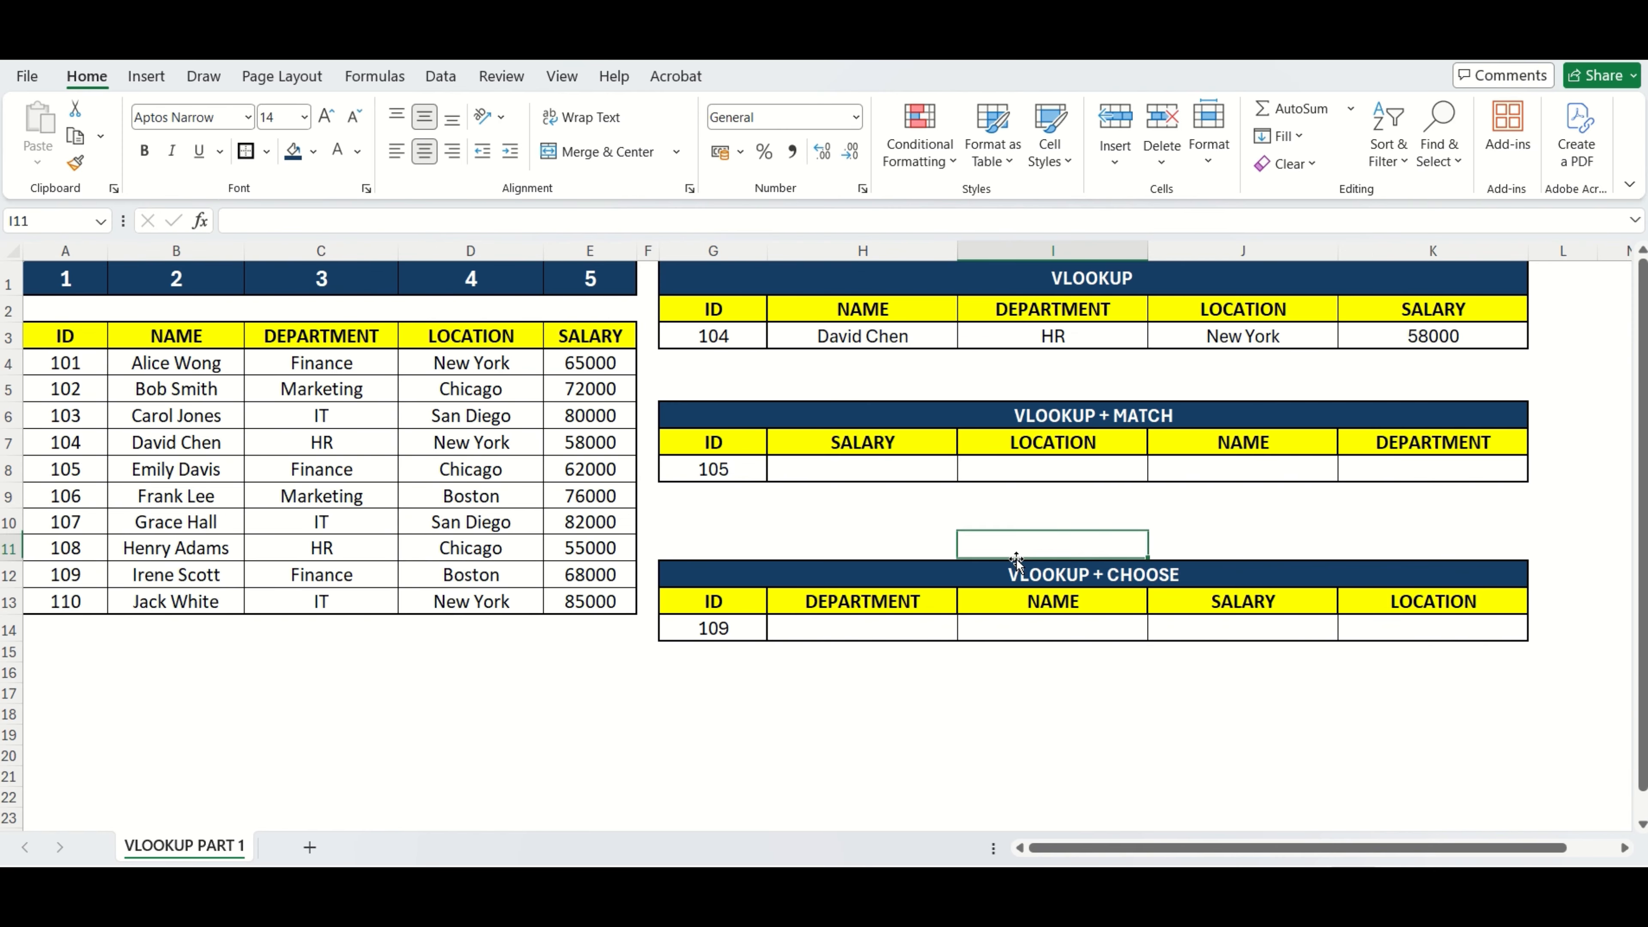
- Select H8:K8 in the VLOOKUP + MATCH table and begin the formula =VLOOKUP($G$8,$A$3:$E$13, with absolute references
drag(857, 471, 1465, 469)
text(=VLO)
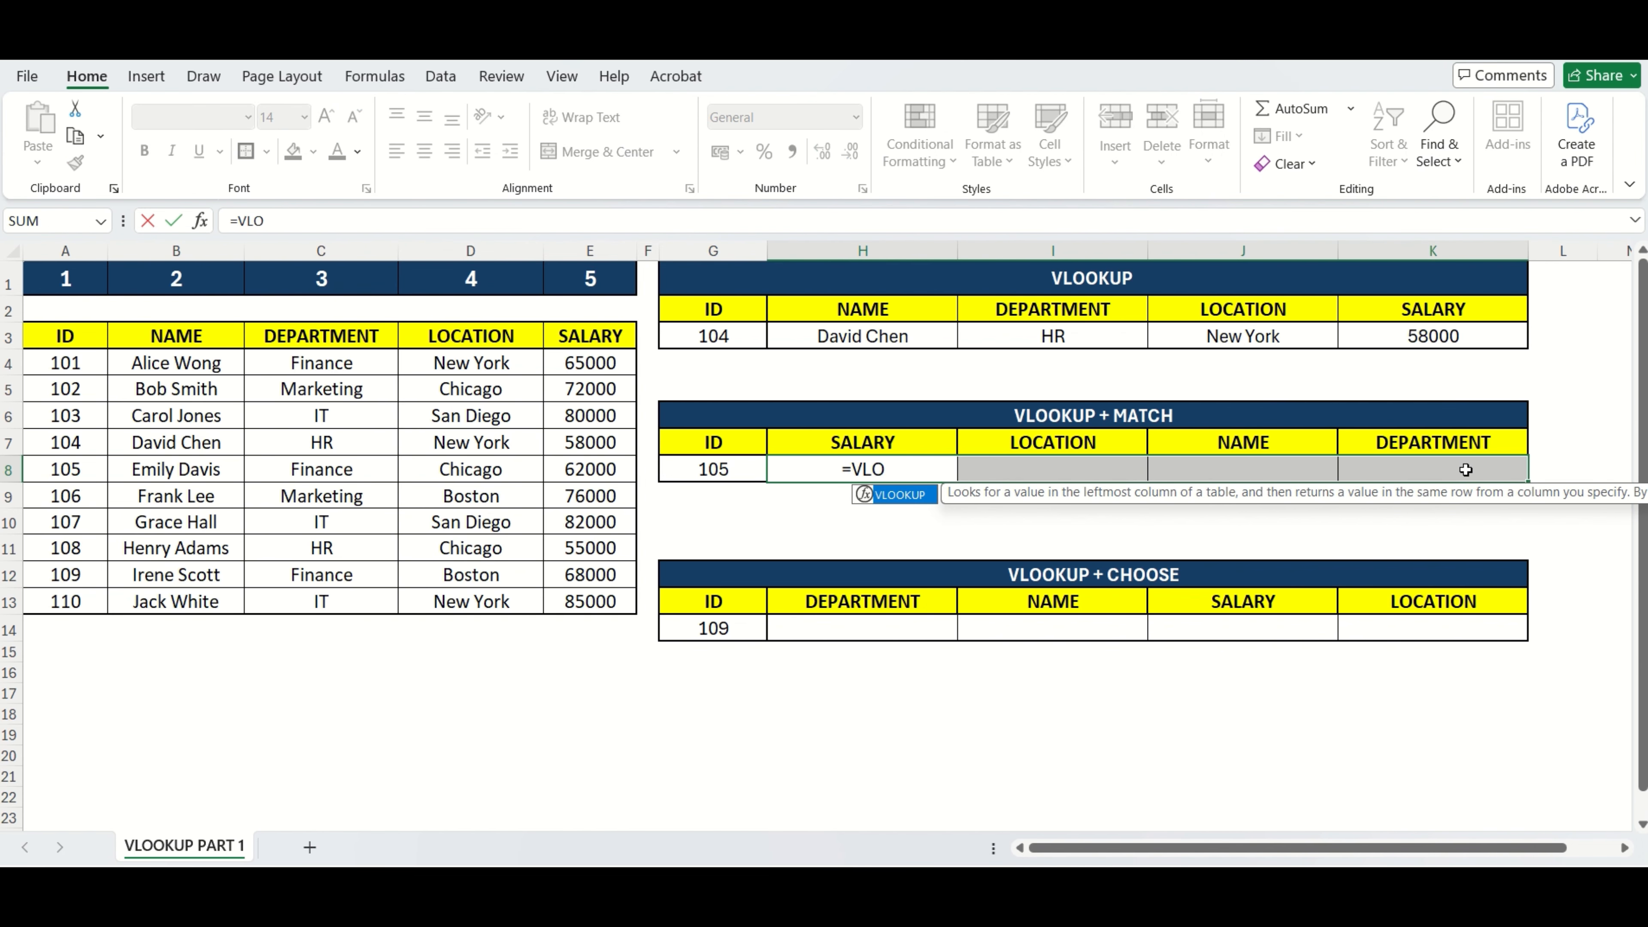
key(Tab)
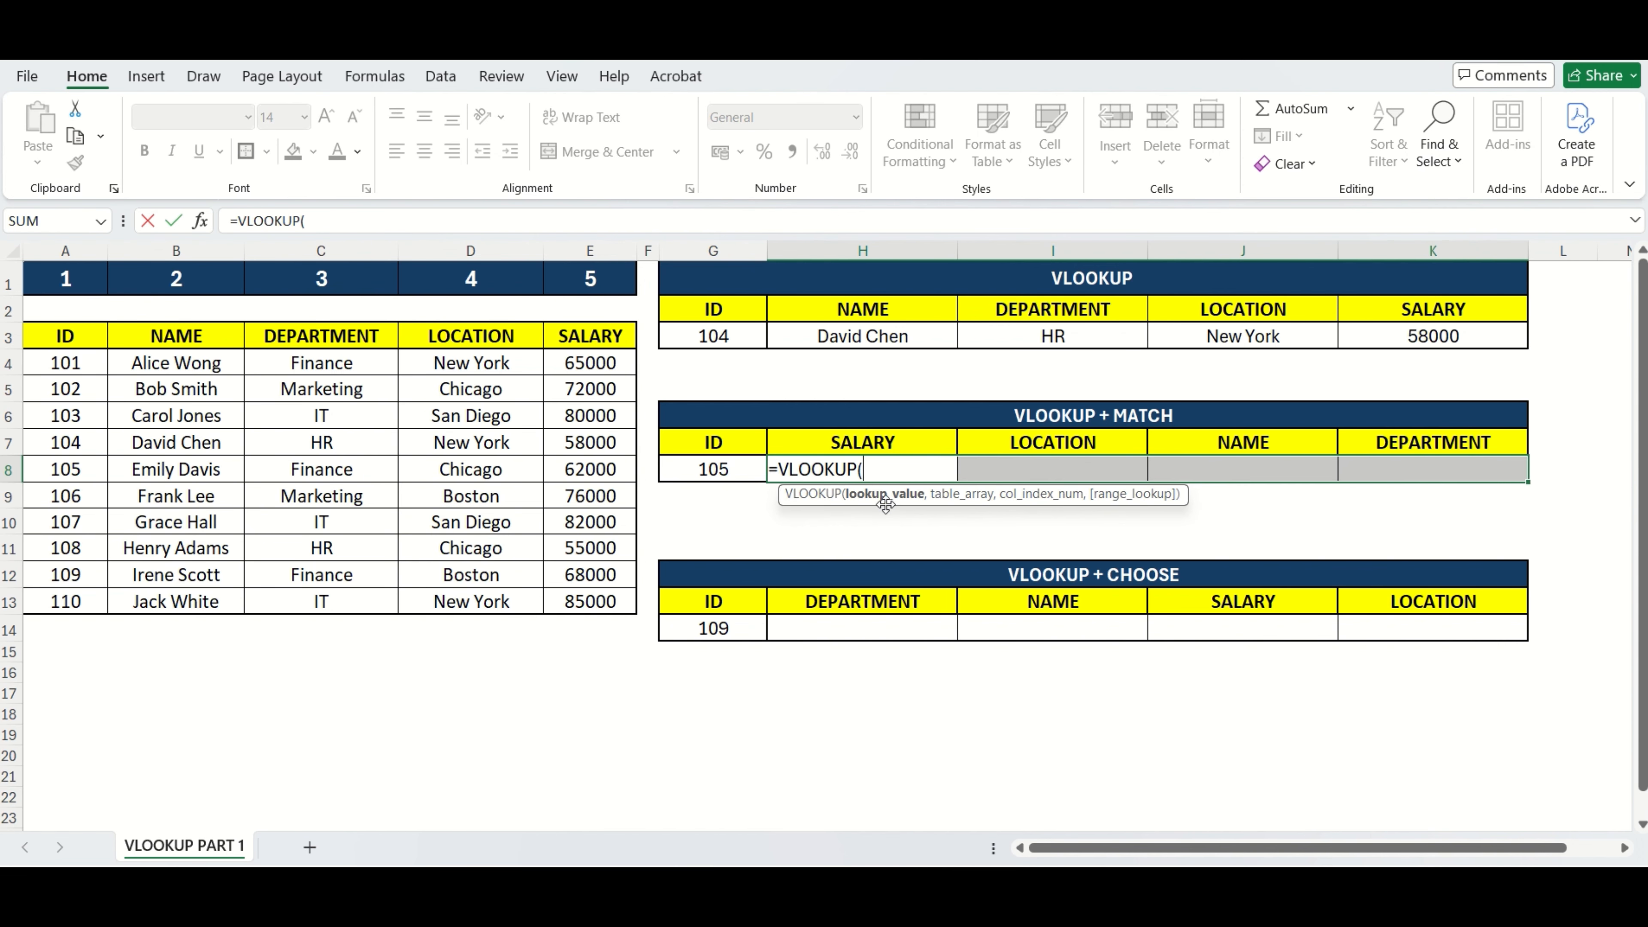
click(714, 468)
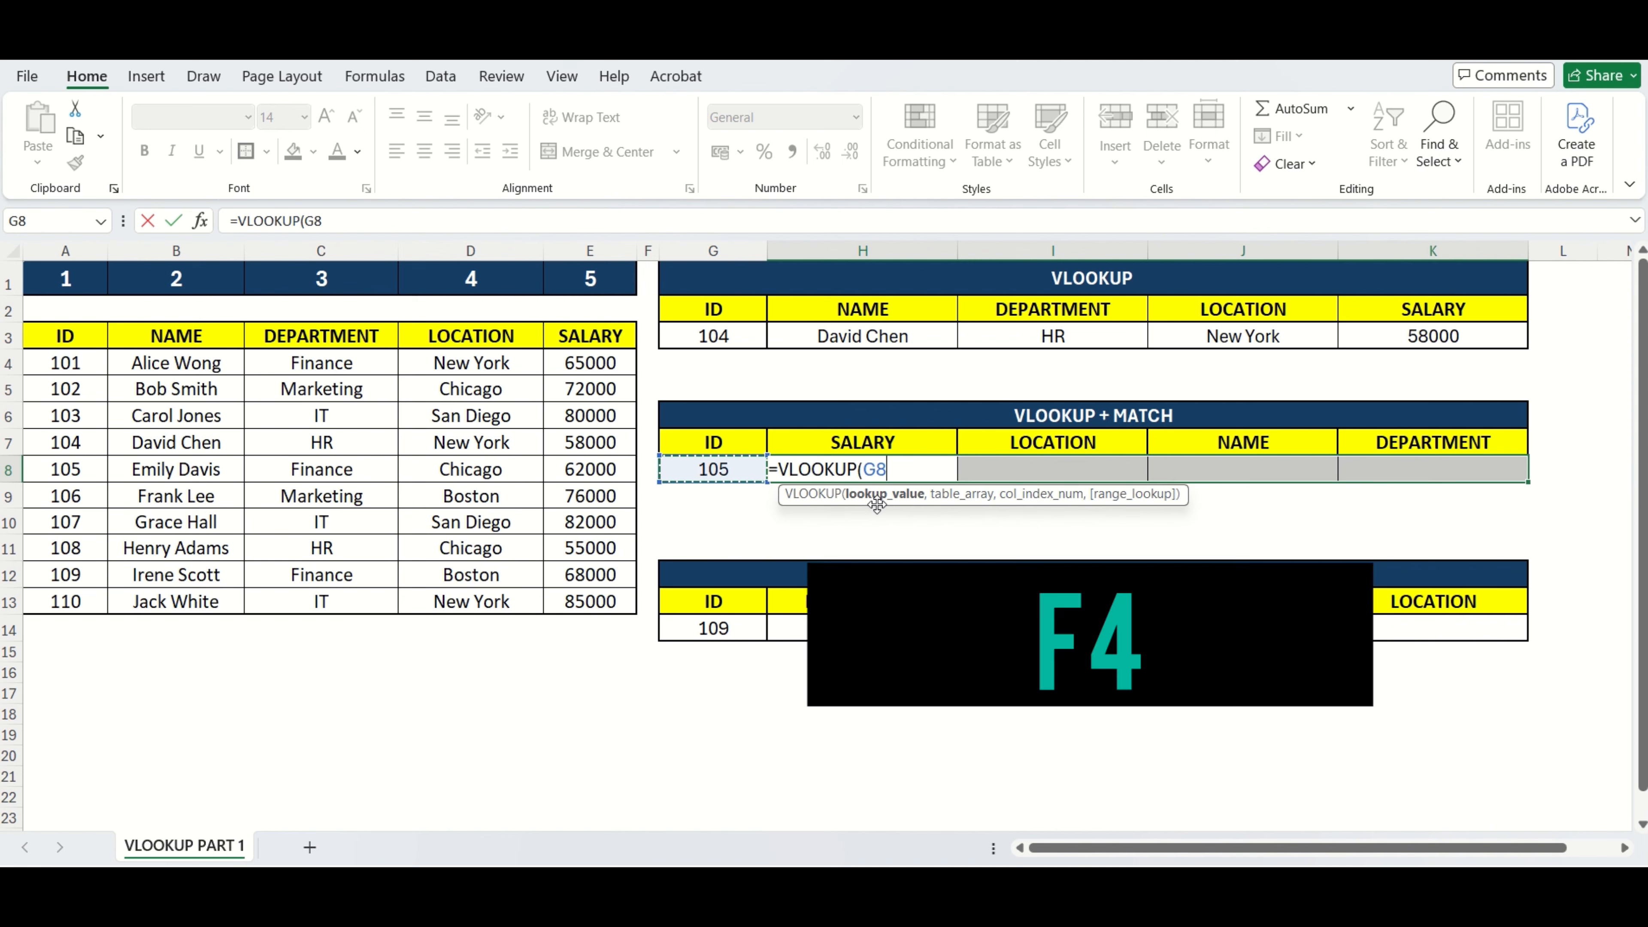
key(F4)
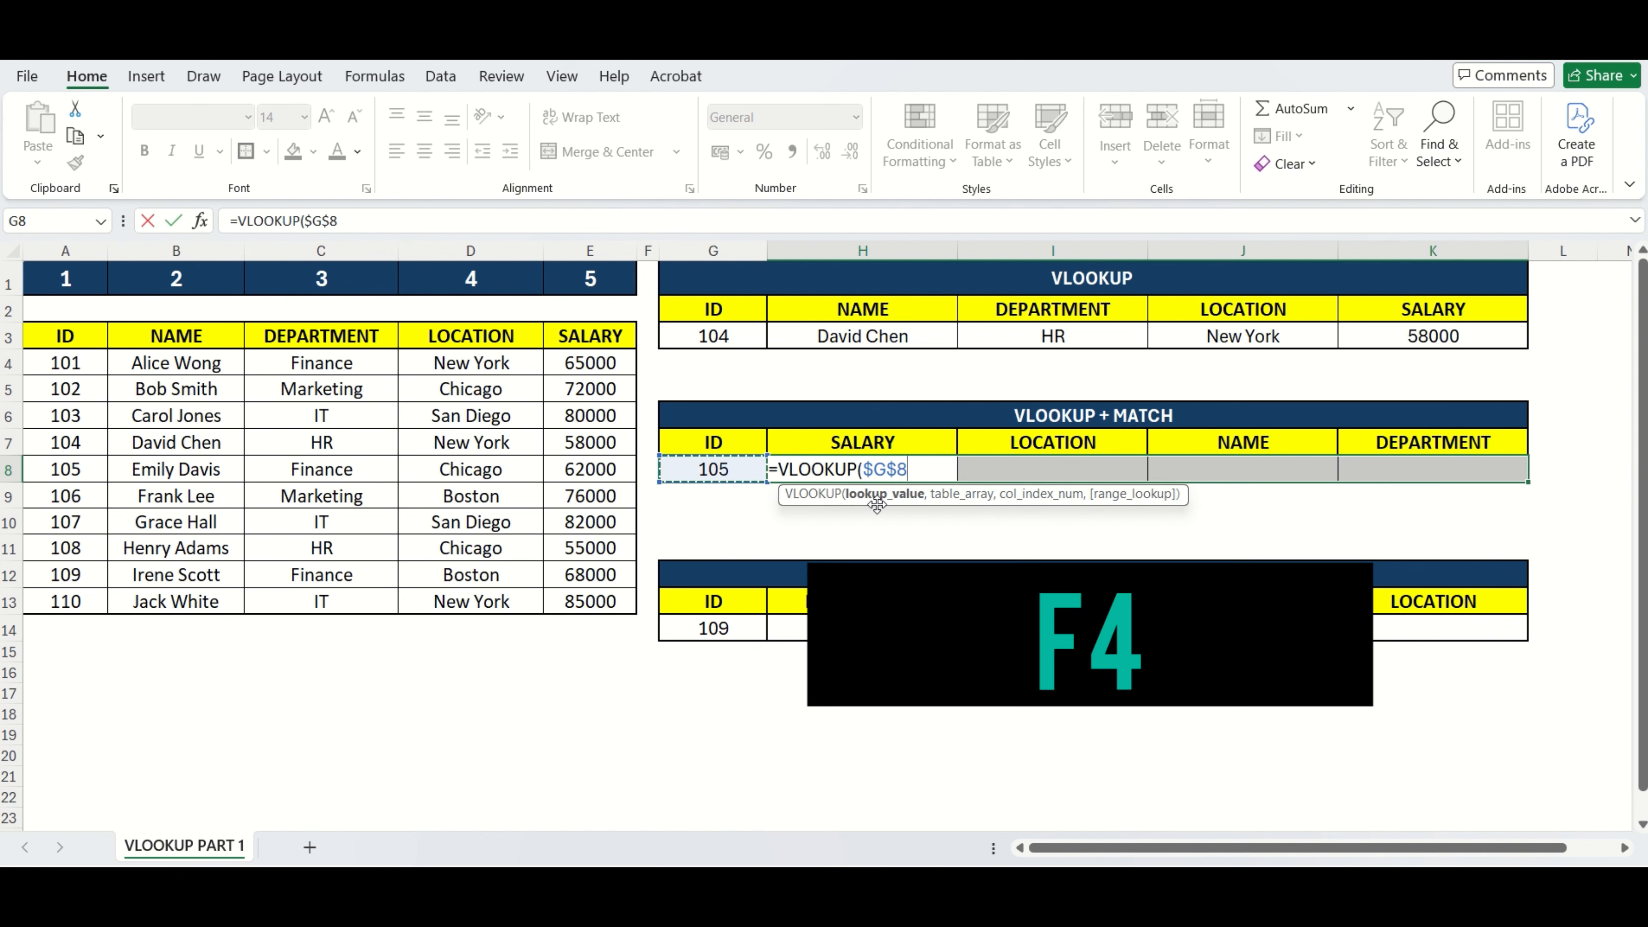
text(,)
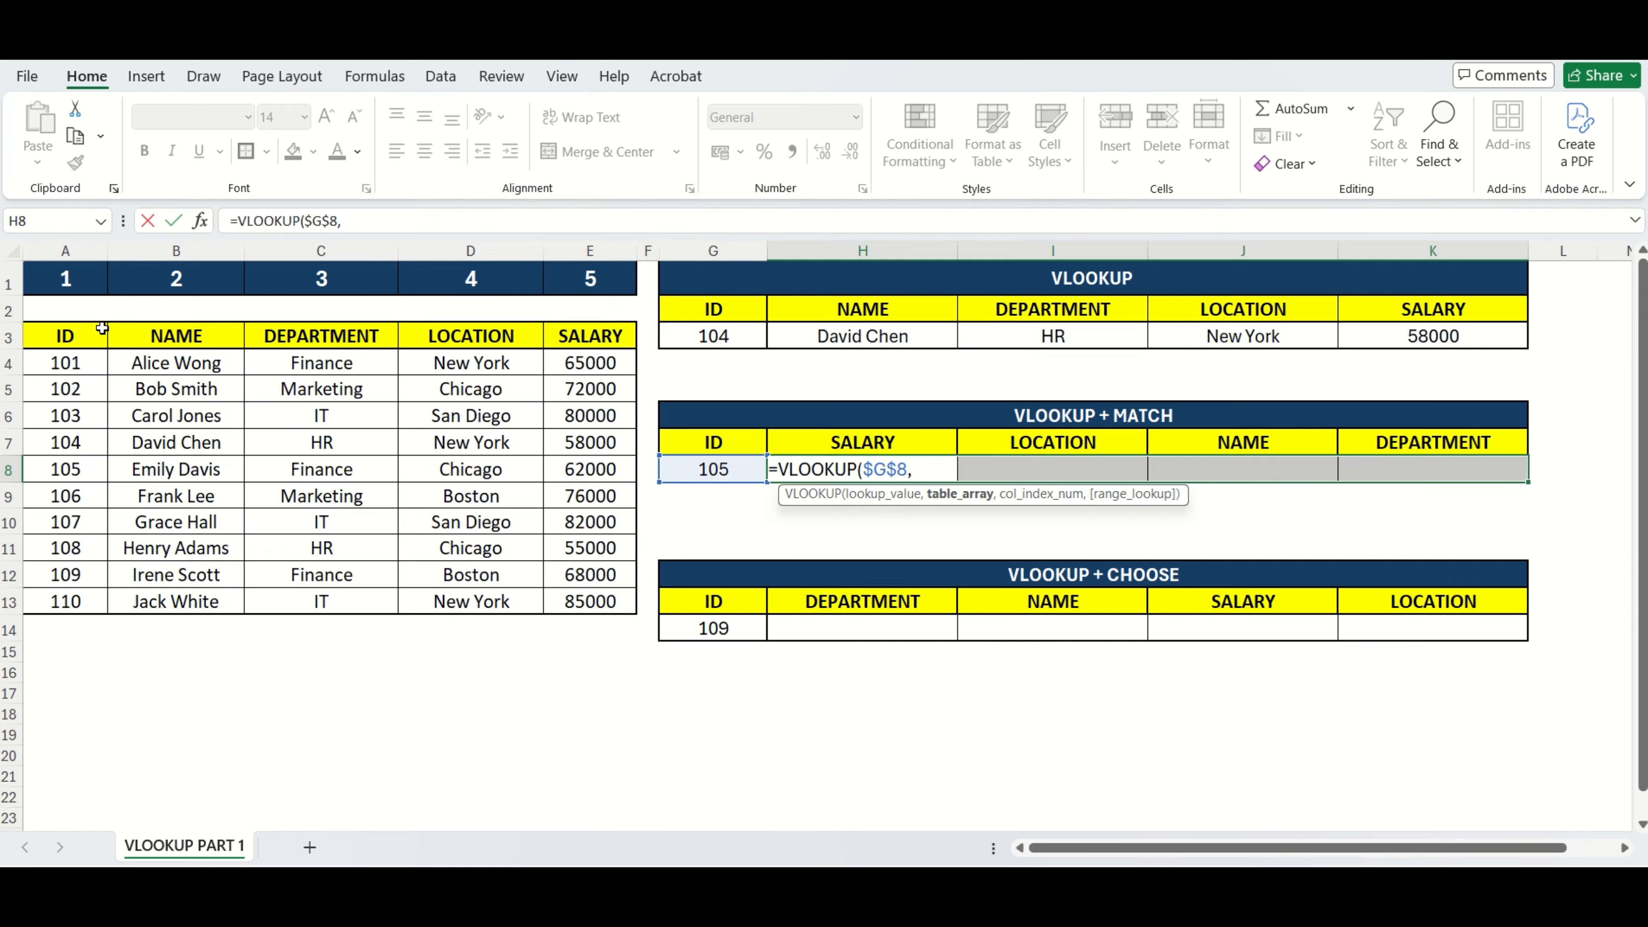
drag(102, 328, 596, 592)
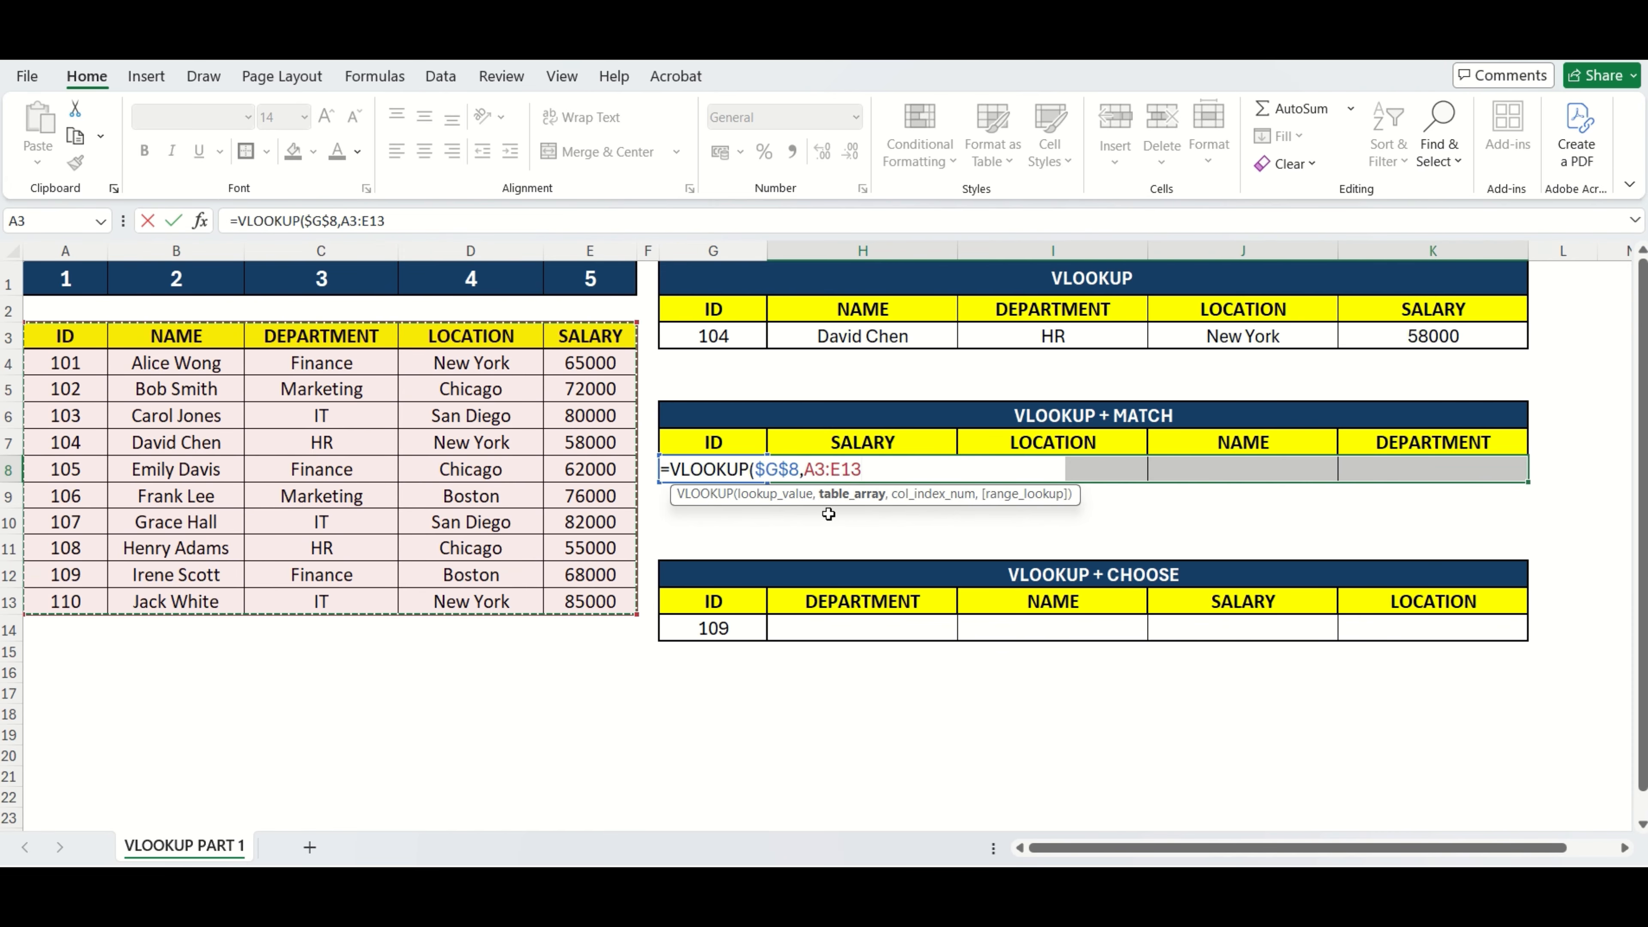
key(F4)
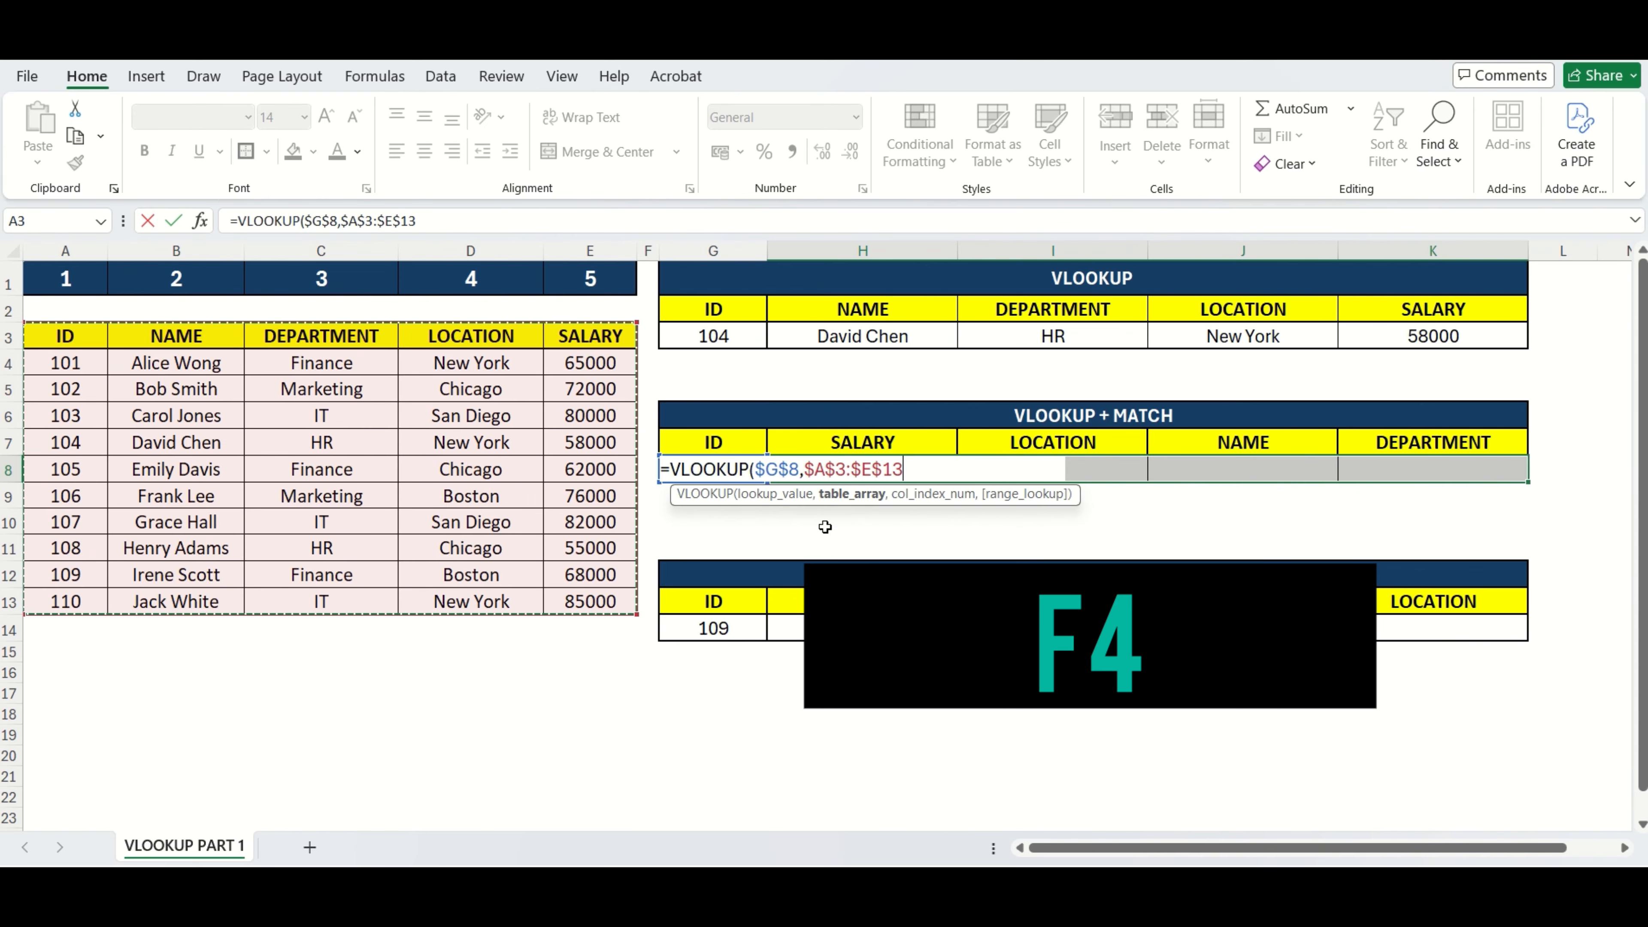
text(,)
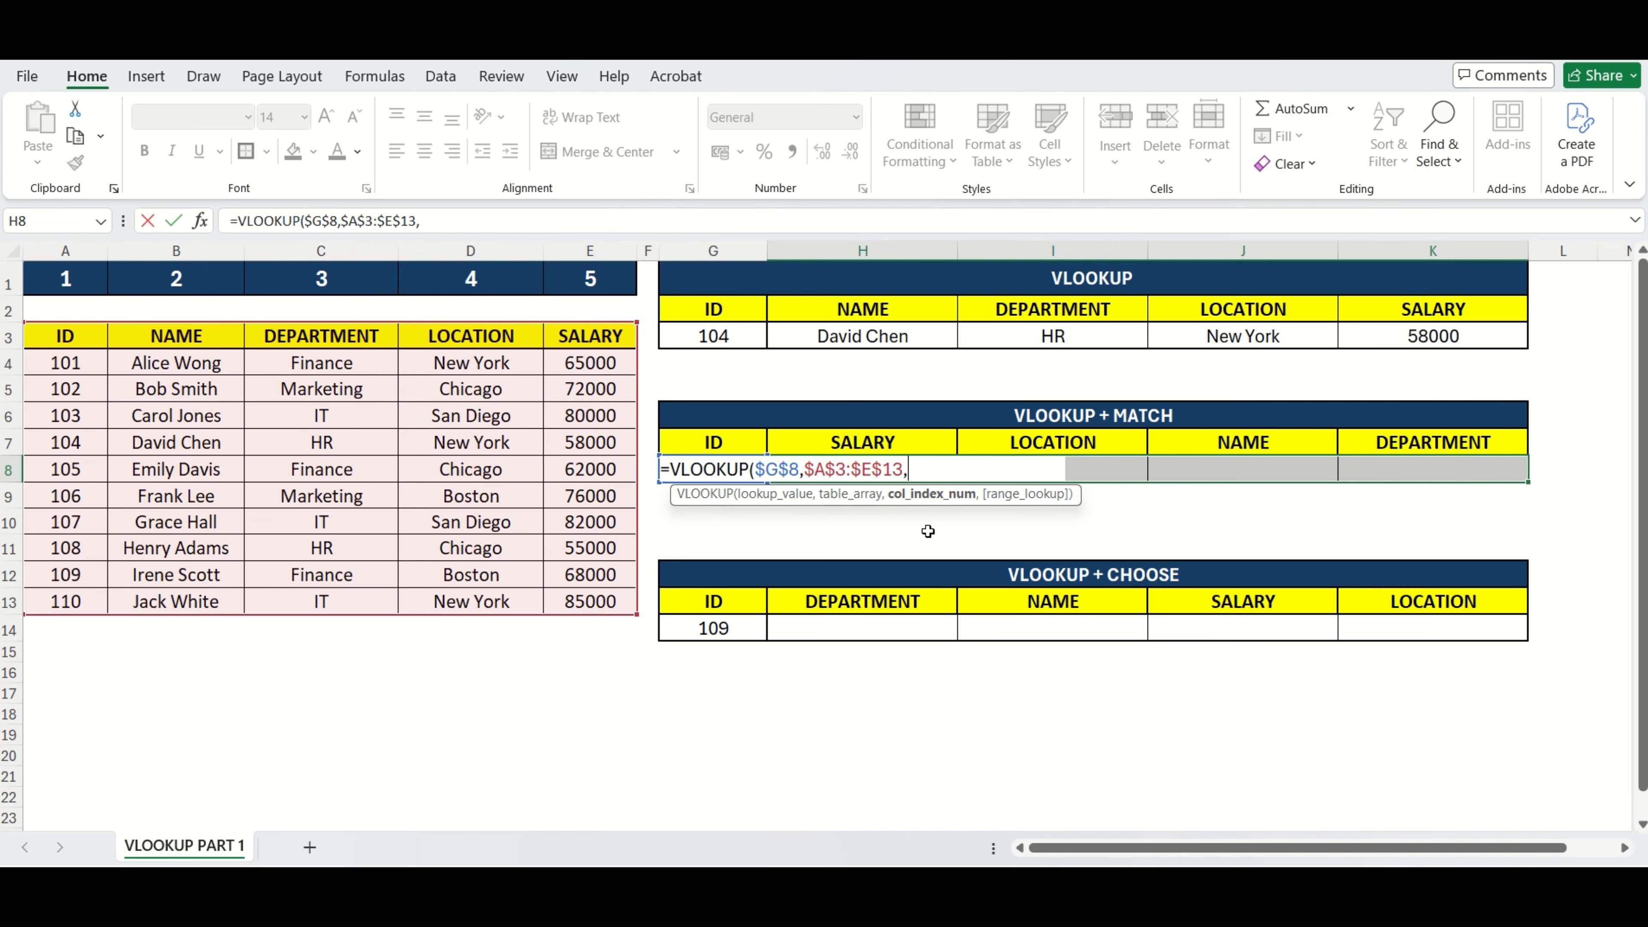
- Nest a MATCH function as the column index of the formula, with H$7 as its lookup value and only the row locked
text(MATCH()
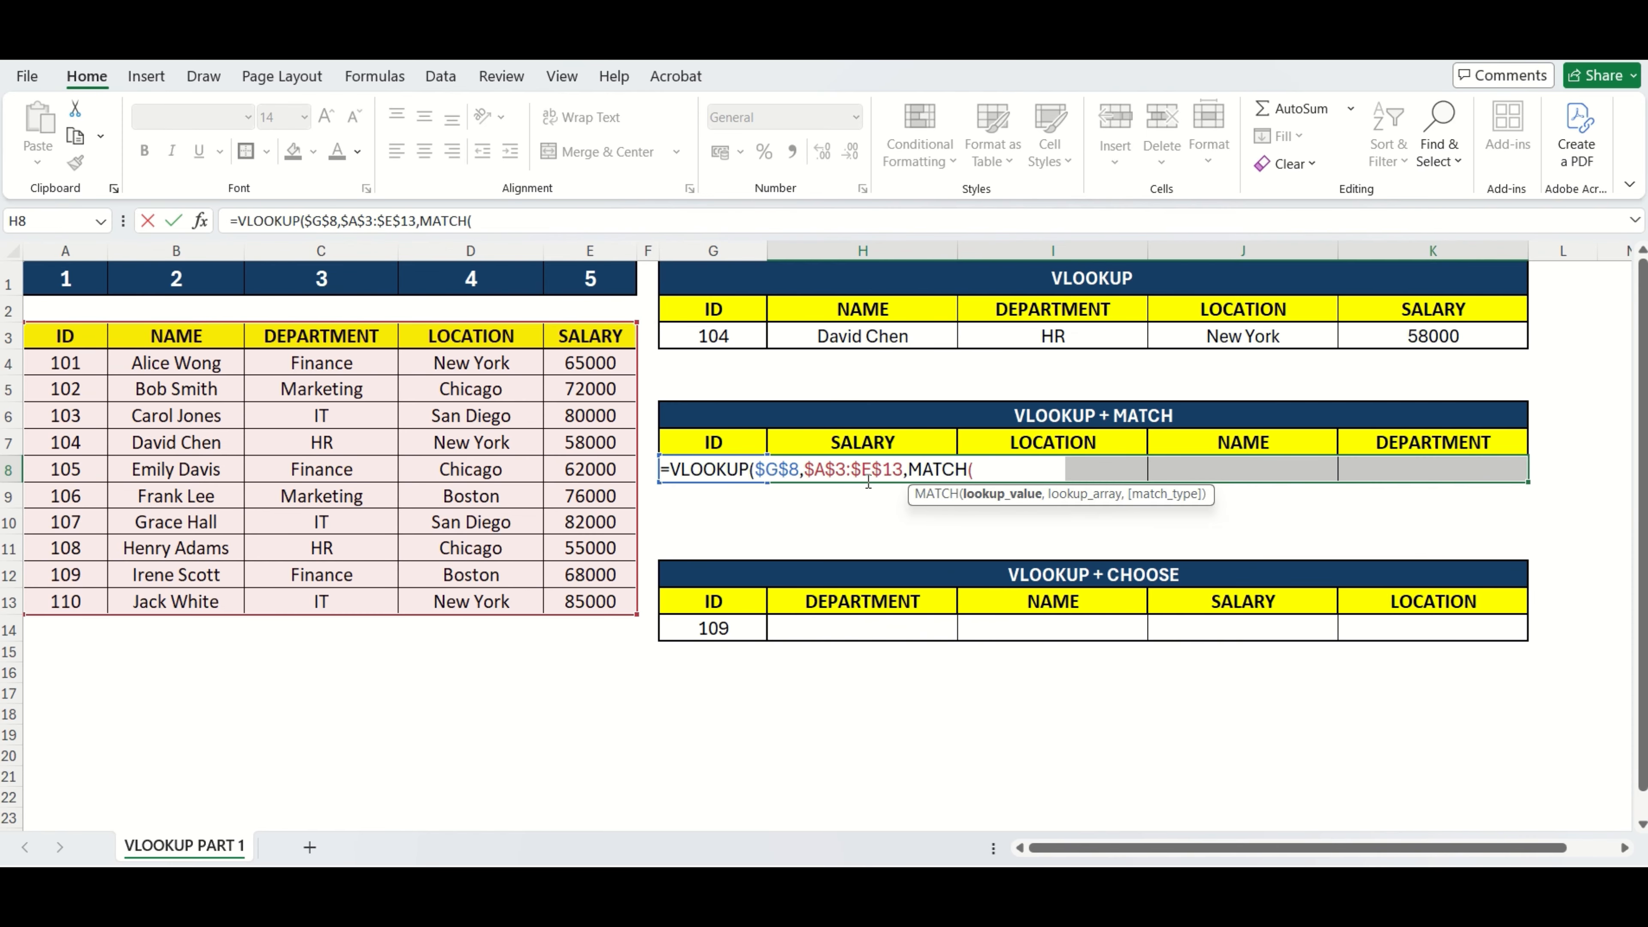
click(884, 442)
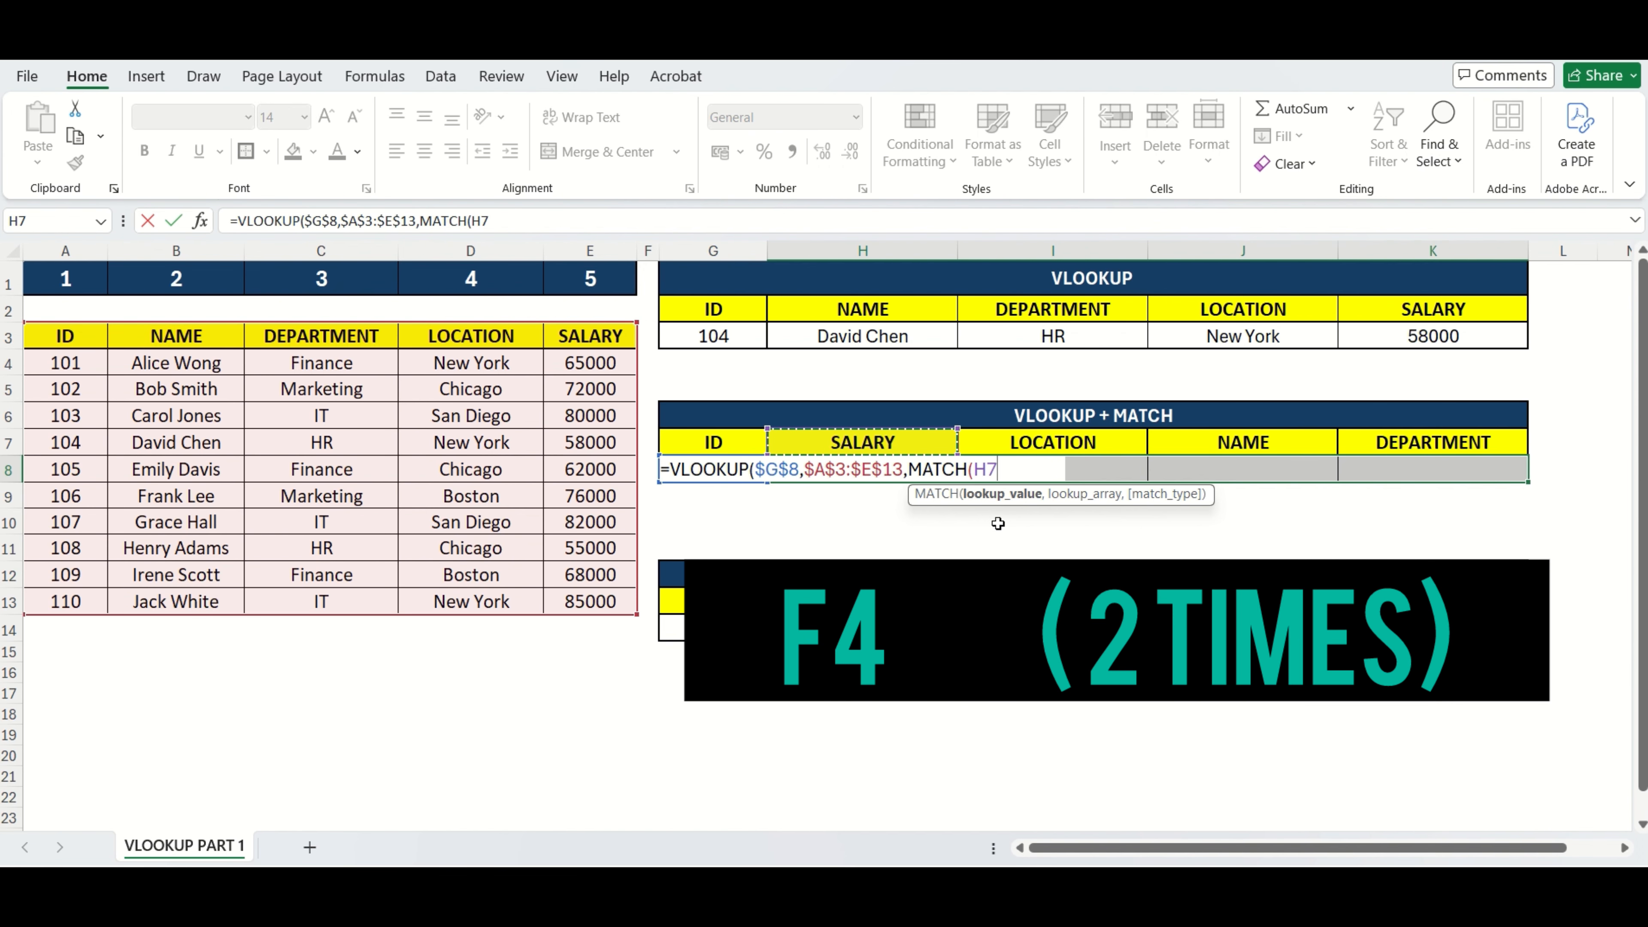
key(F4)
key(F4)
text(,)
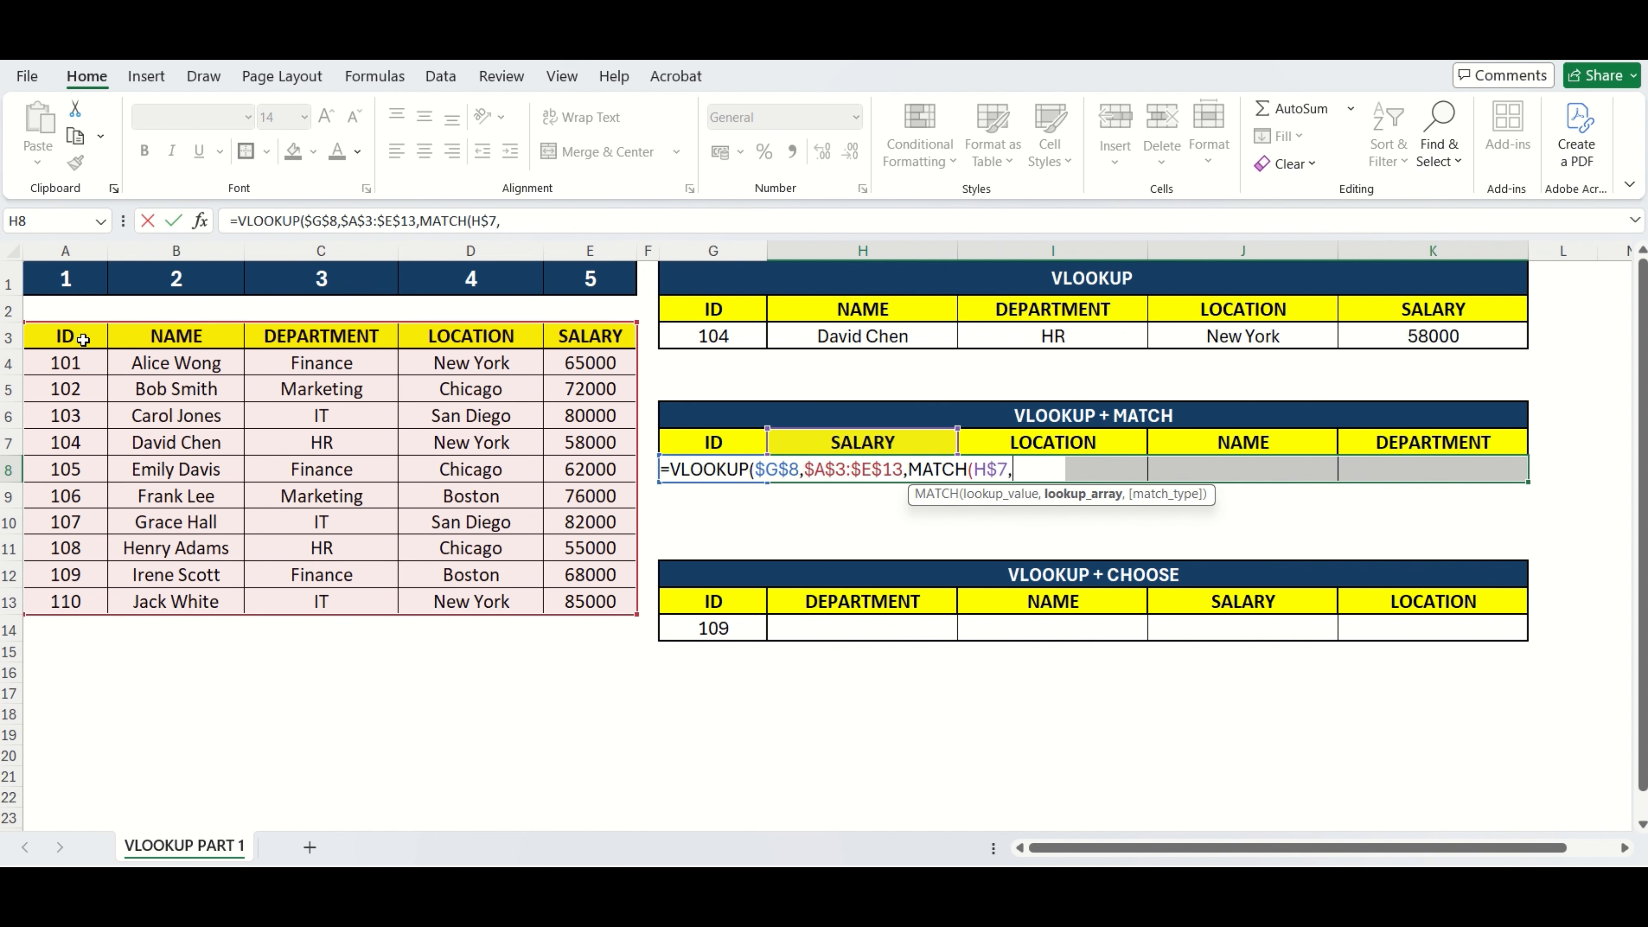
- Complete the formula as =VLOOKUP($G$8,$A$3:$E$13,MATCH(H$7,$A$3:$E$3,0),0) and fill it into all of H8:K8
drag(76, 337, 307, 339)
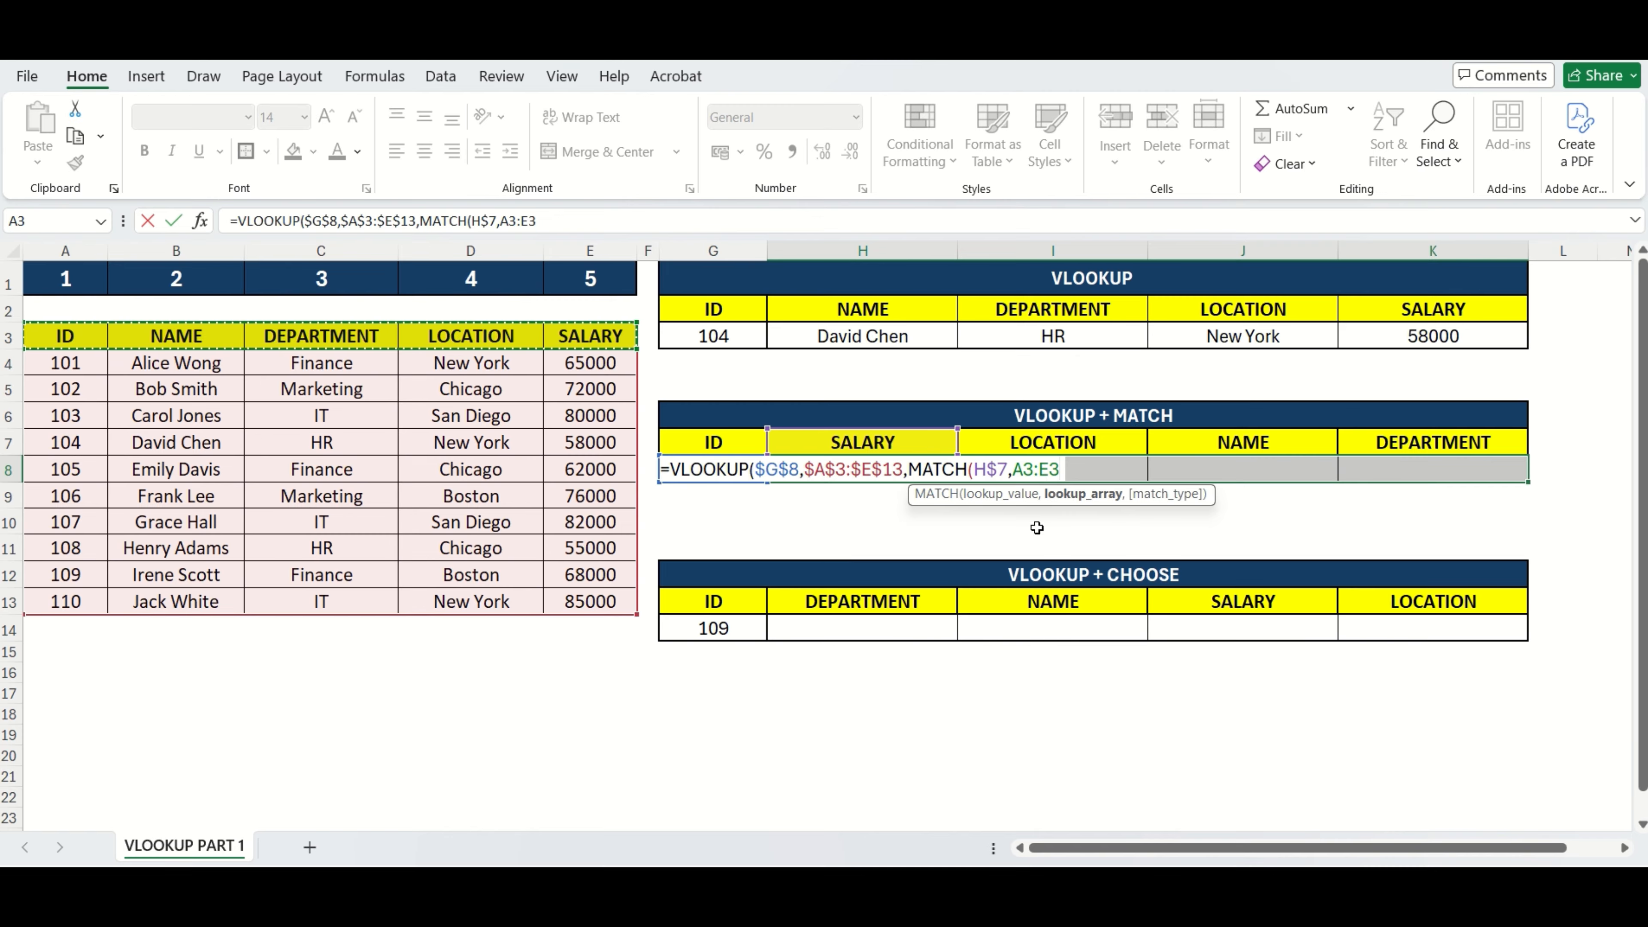
key(F4)
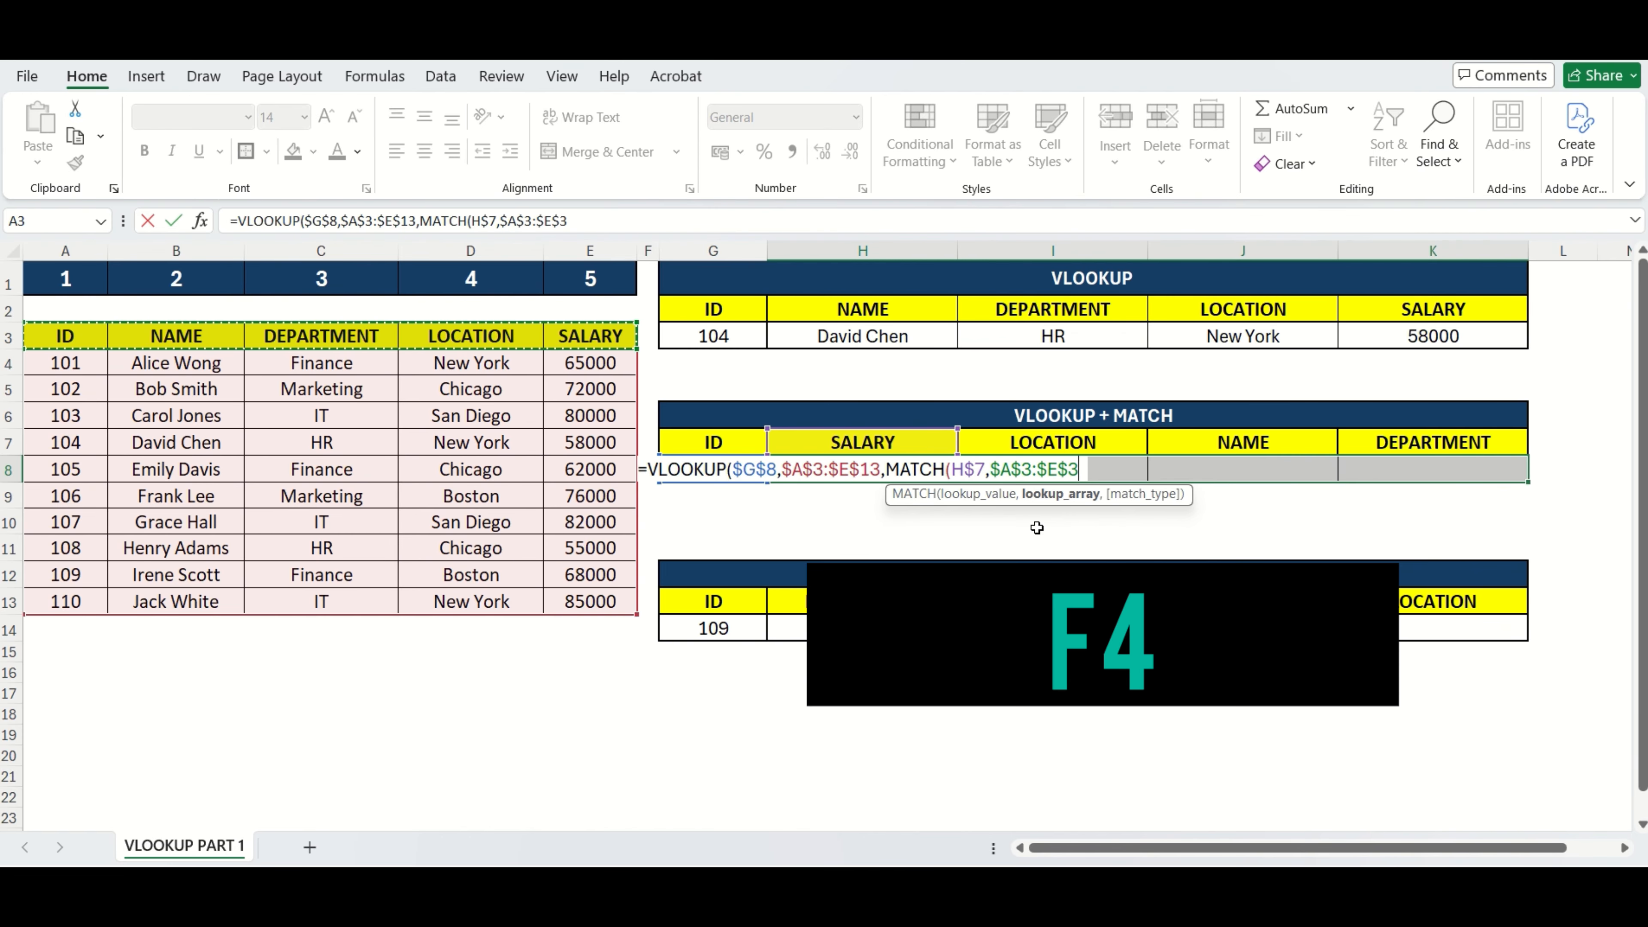
text(,)
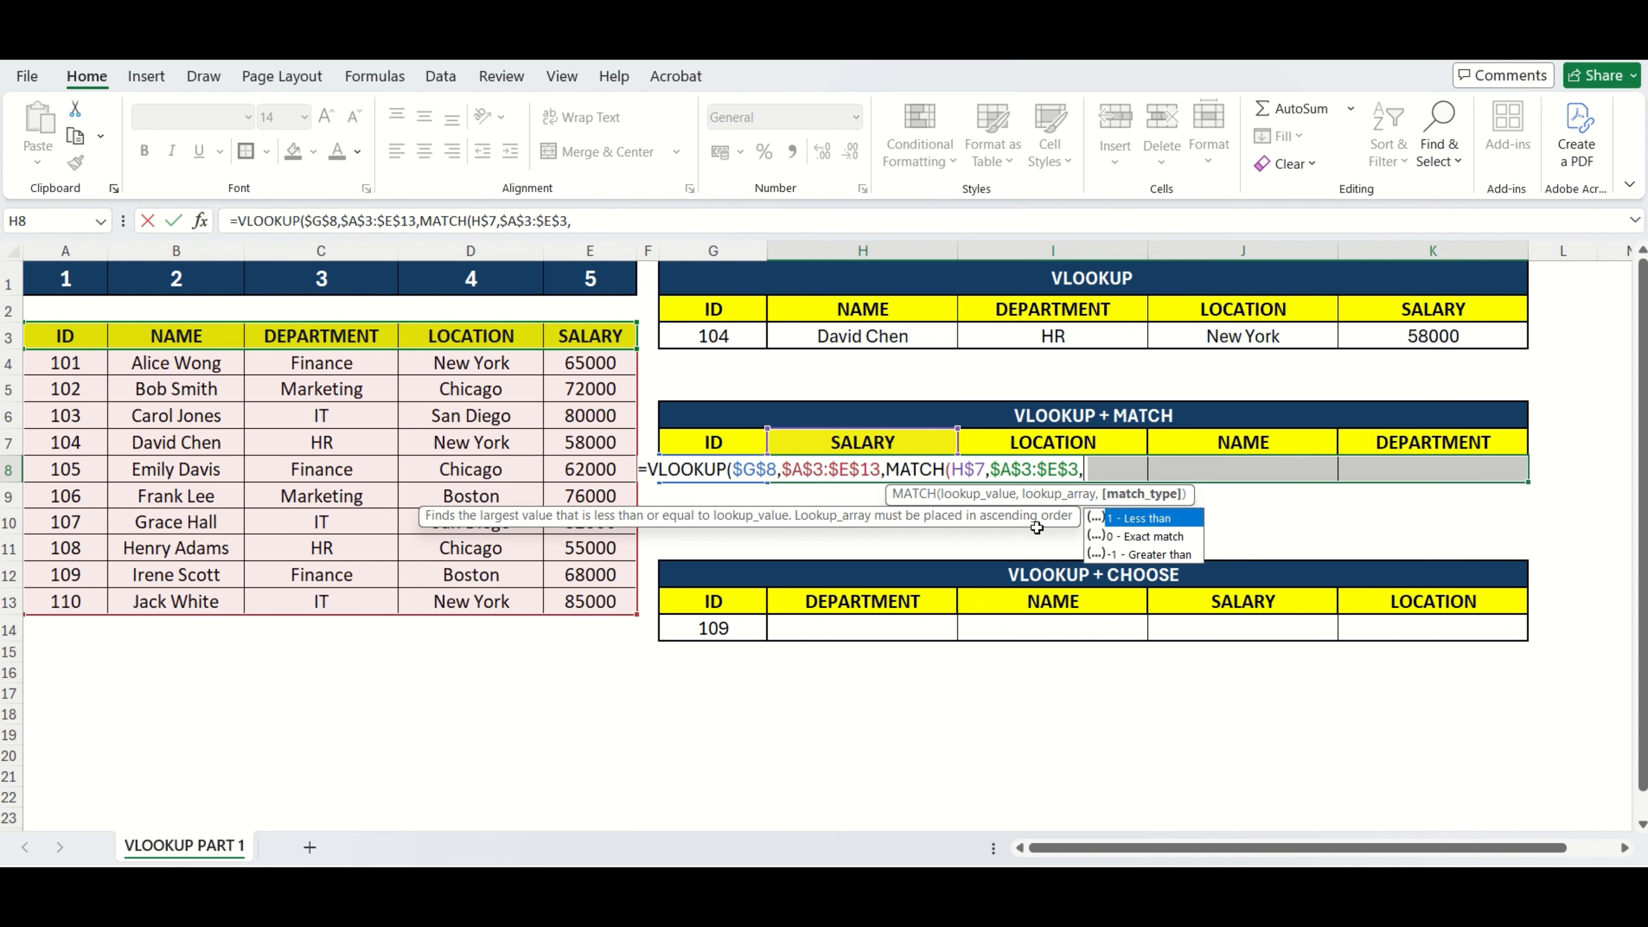
text(0))
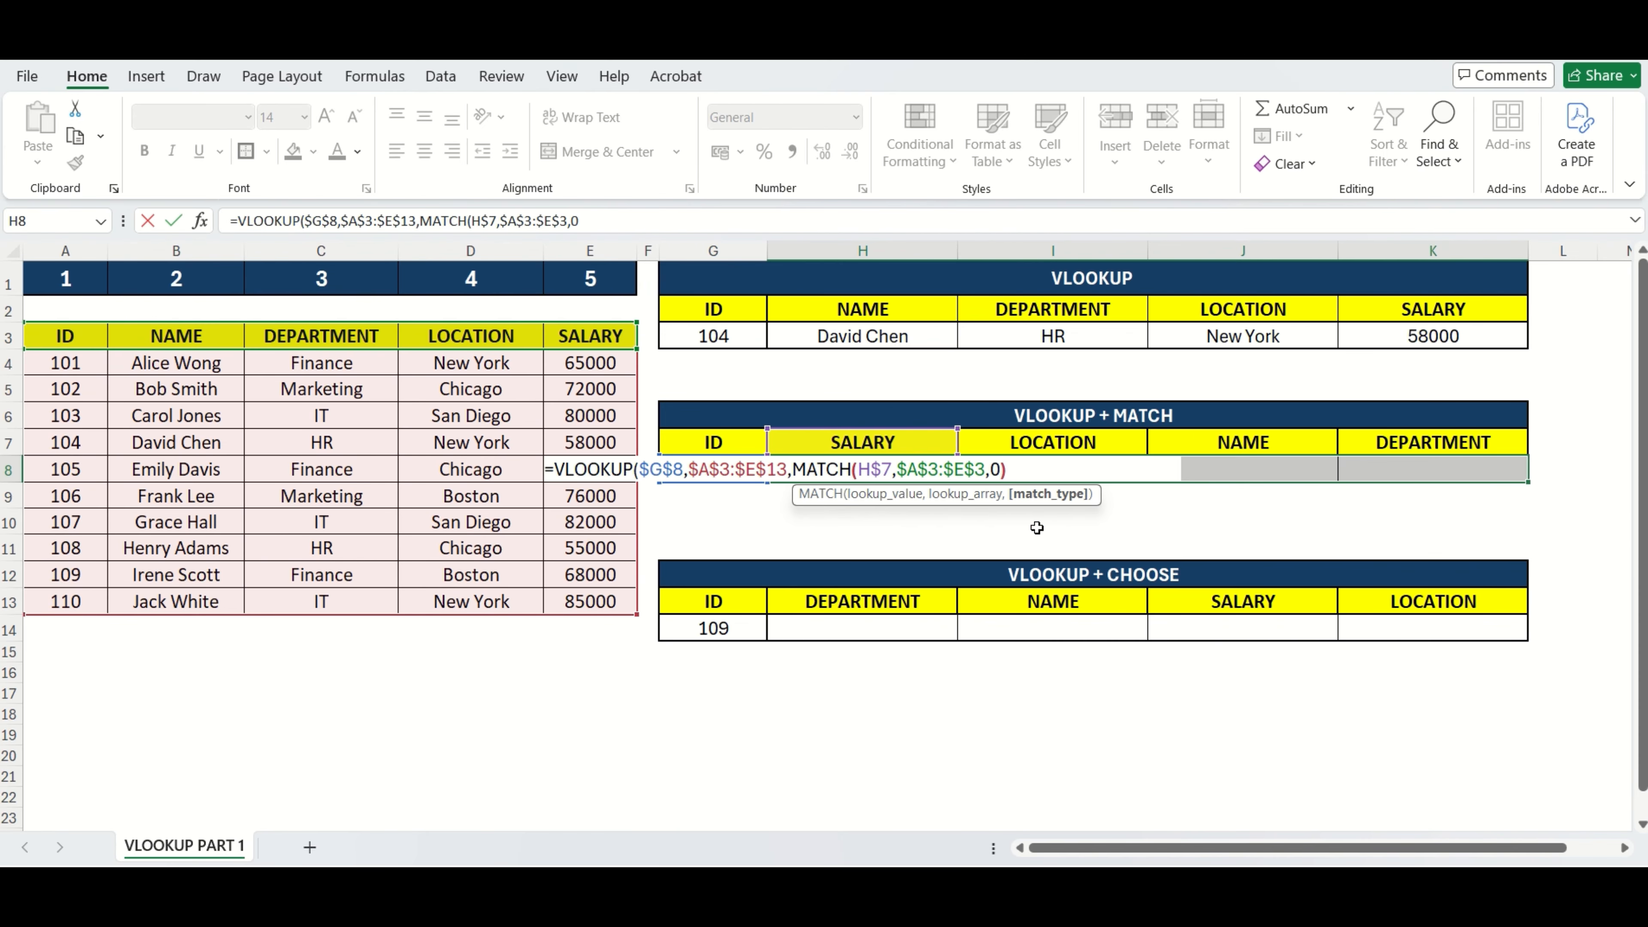
text(,)
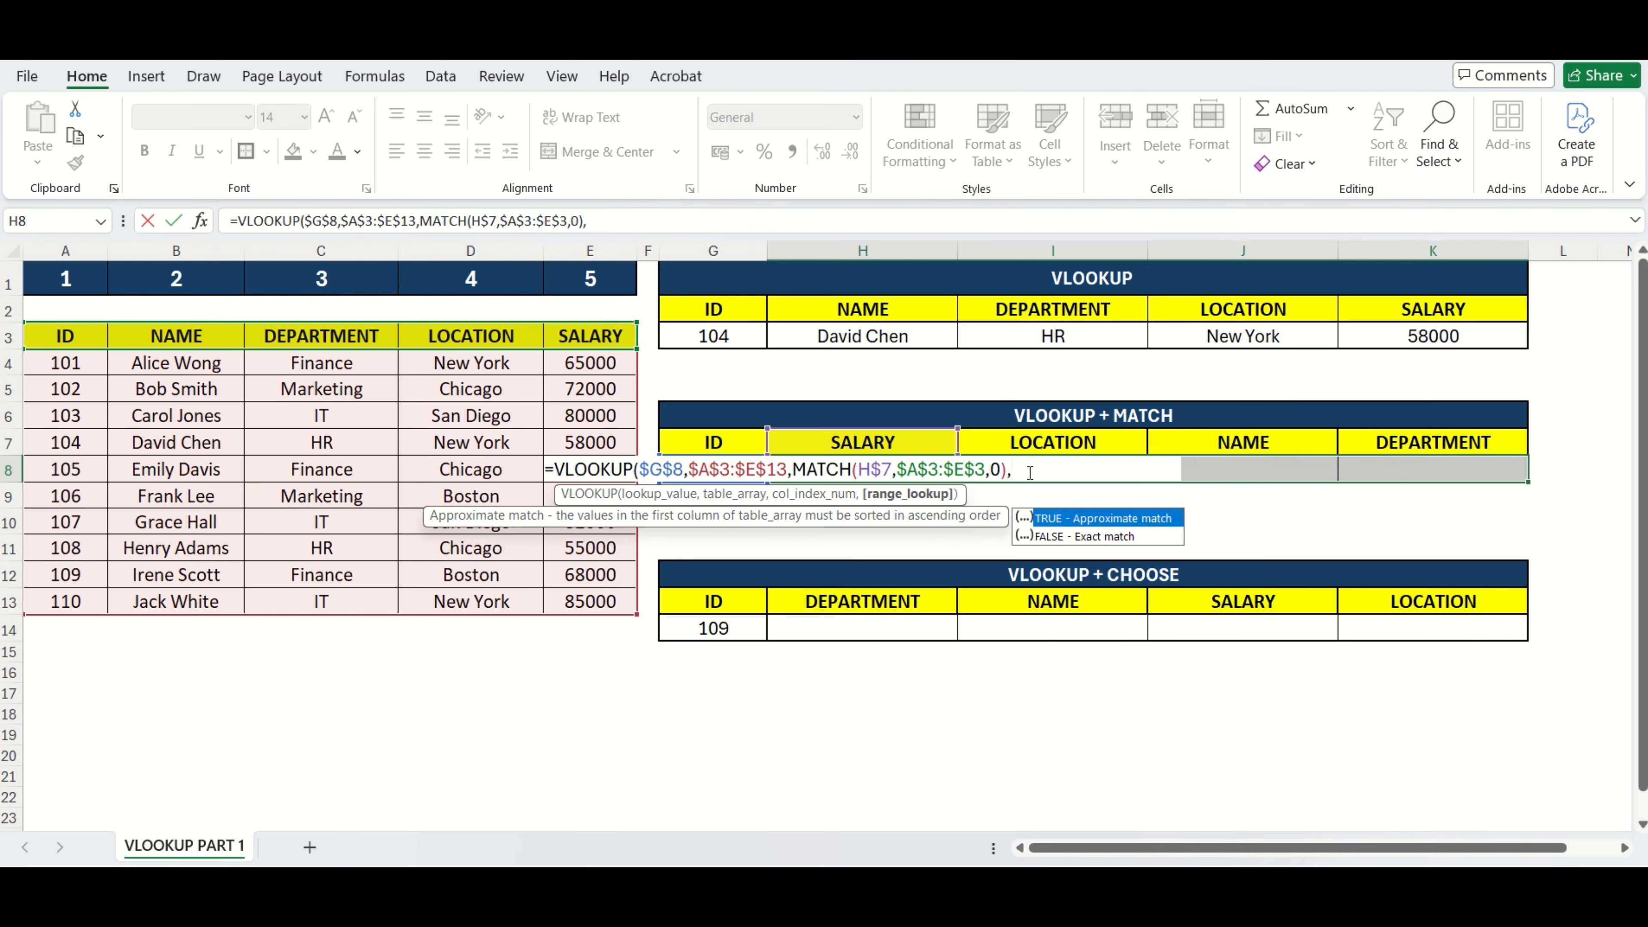
text(0))
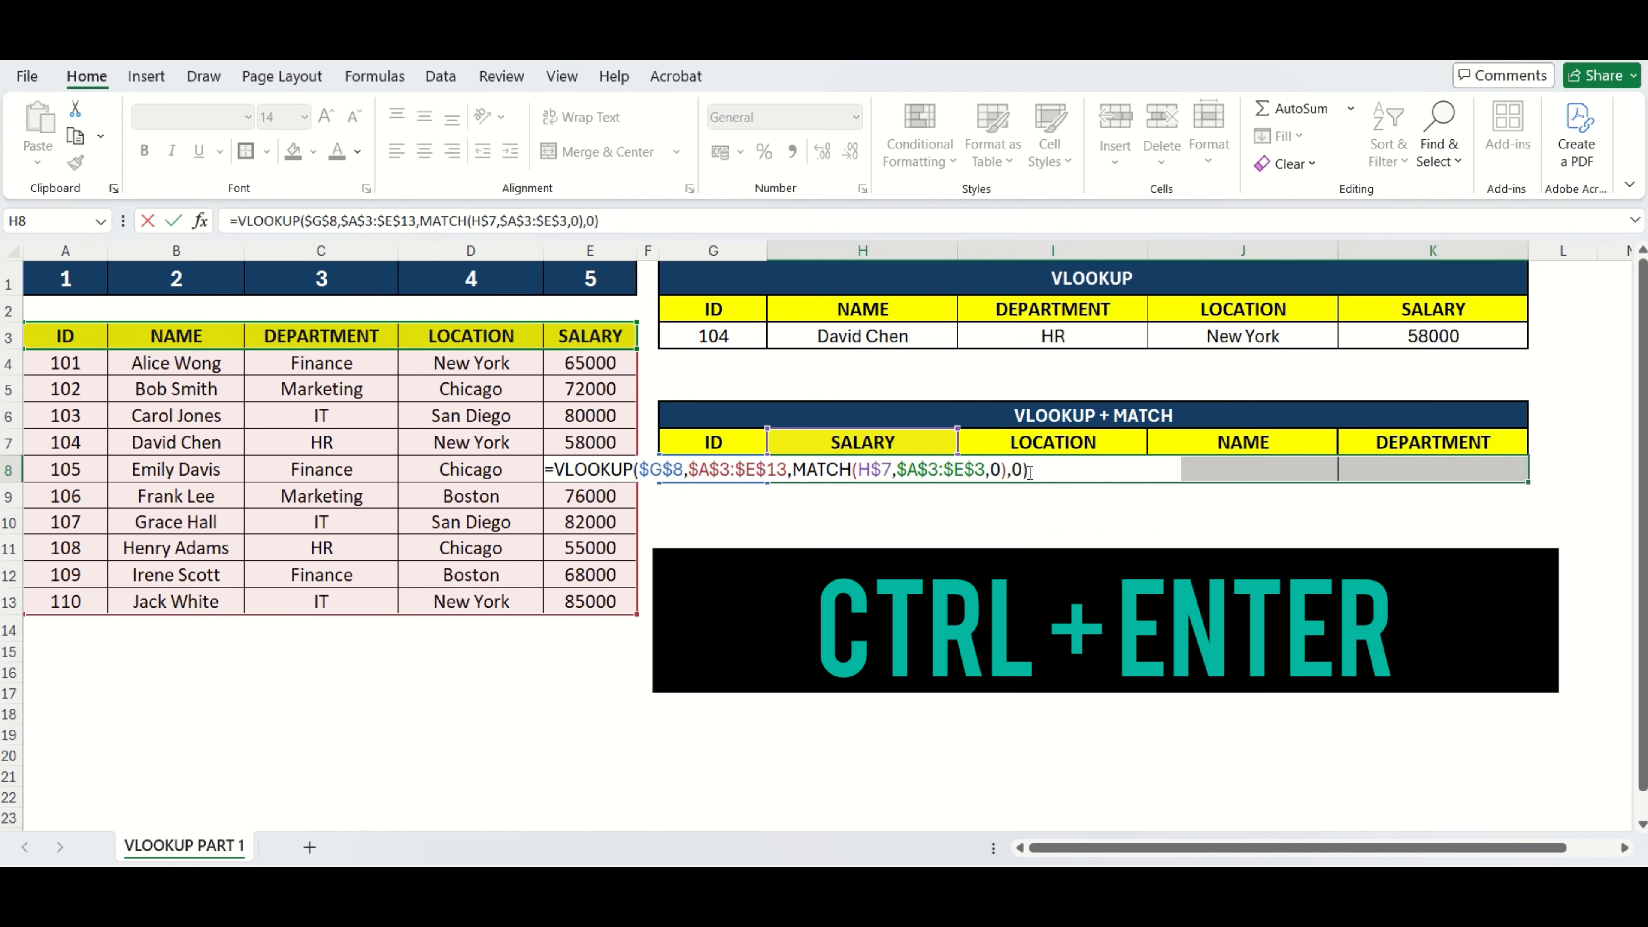
key(ctrl+Return)
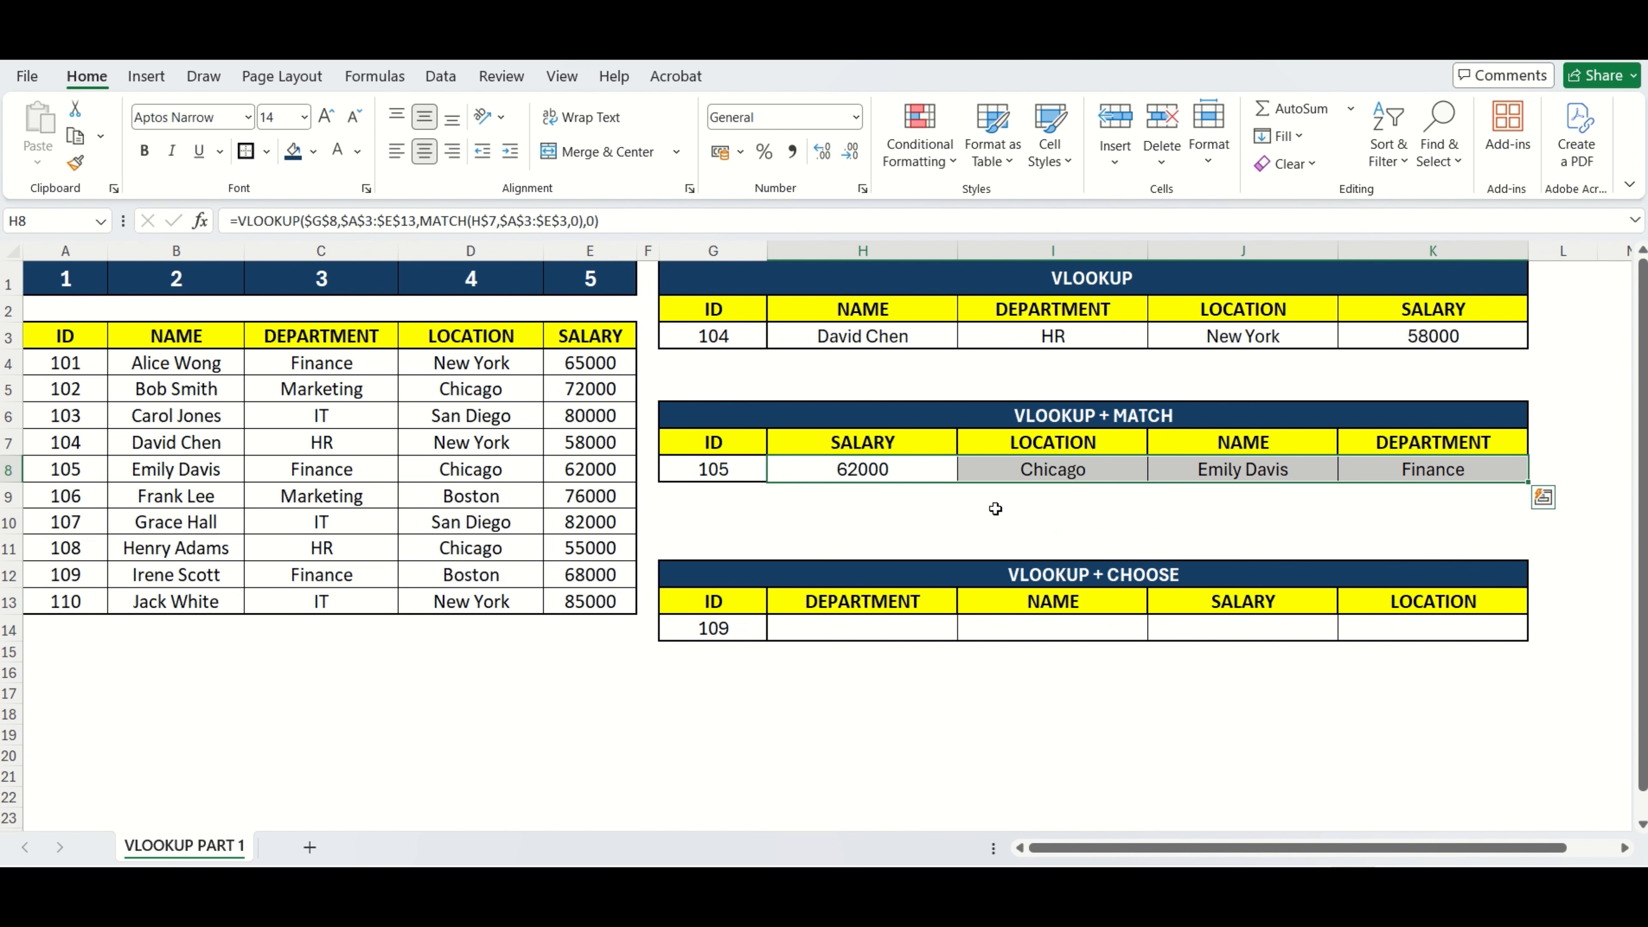
- Compare the VLOOKUP + MATCH results with the source row for ID 105 and test G8 with IDs 107, 108 and finally 109
click(999, 519)
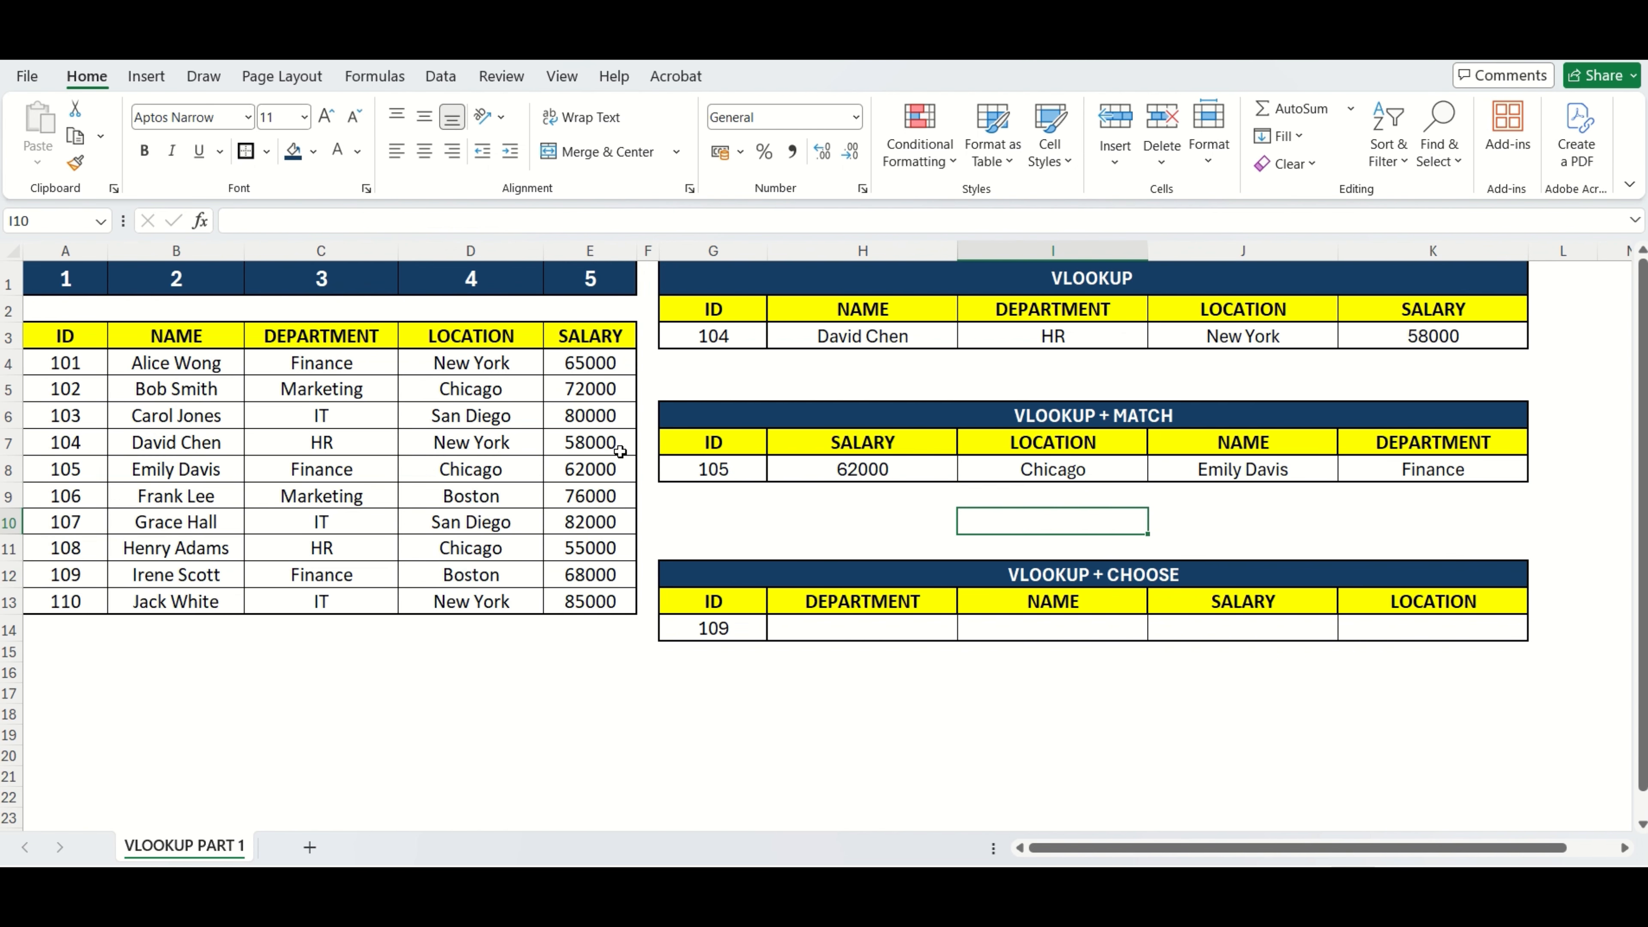
drag(67, 470, 604, 471)
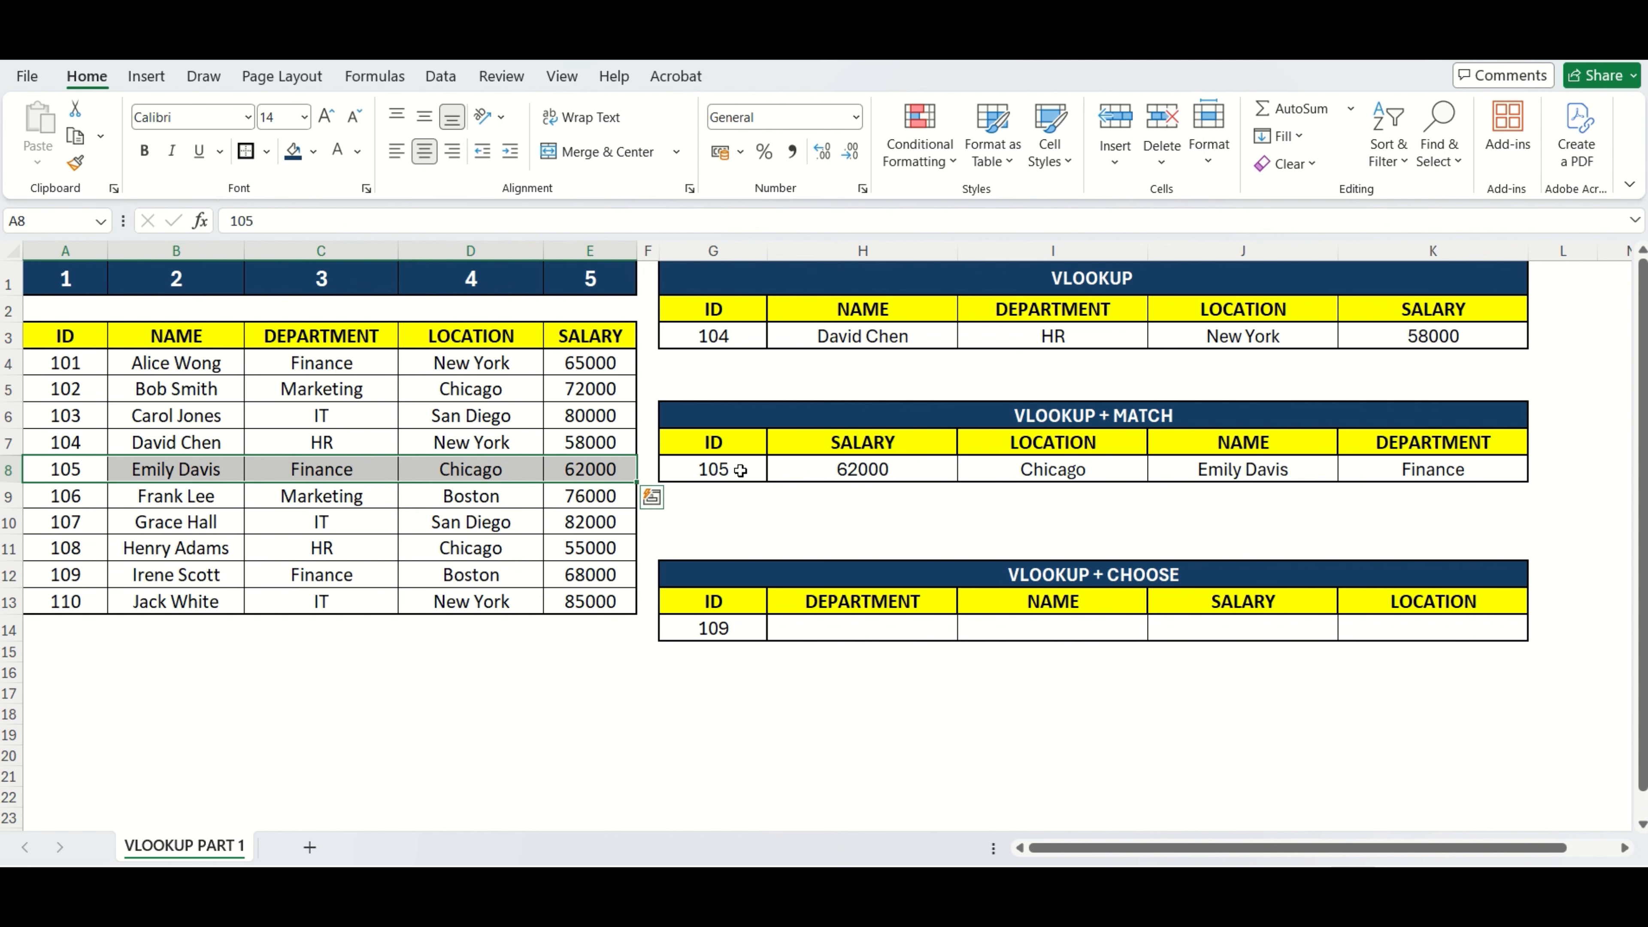
click(717, 469)
click(777, 472)
click(700, 548)
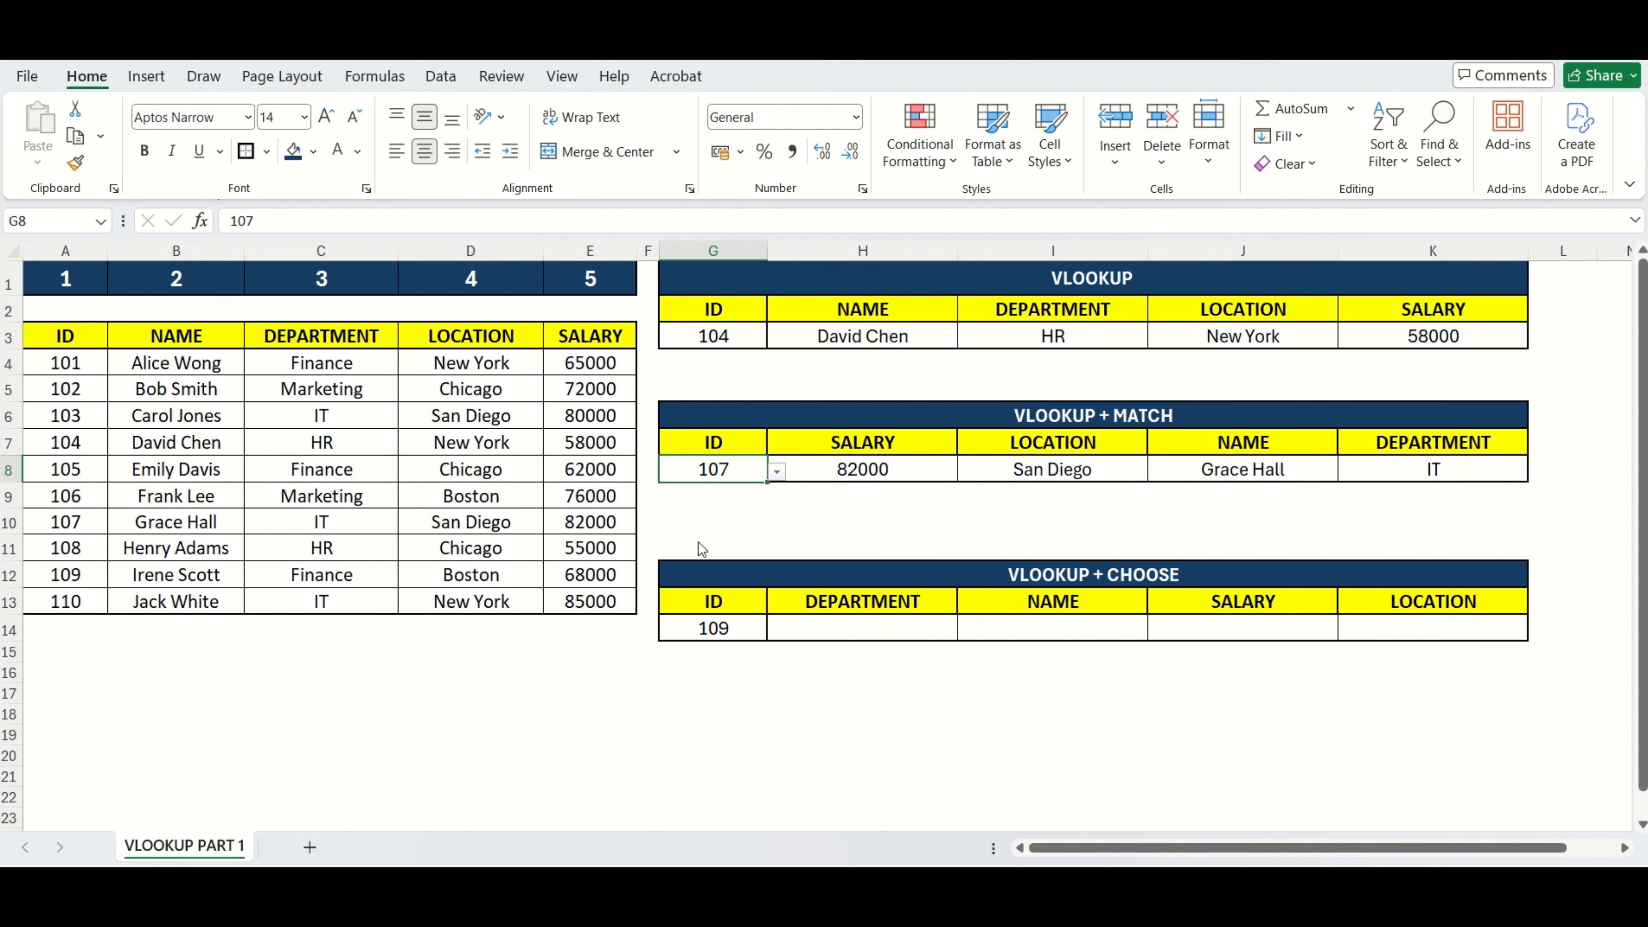
click(777, 472)
click(710, 562)
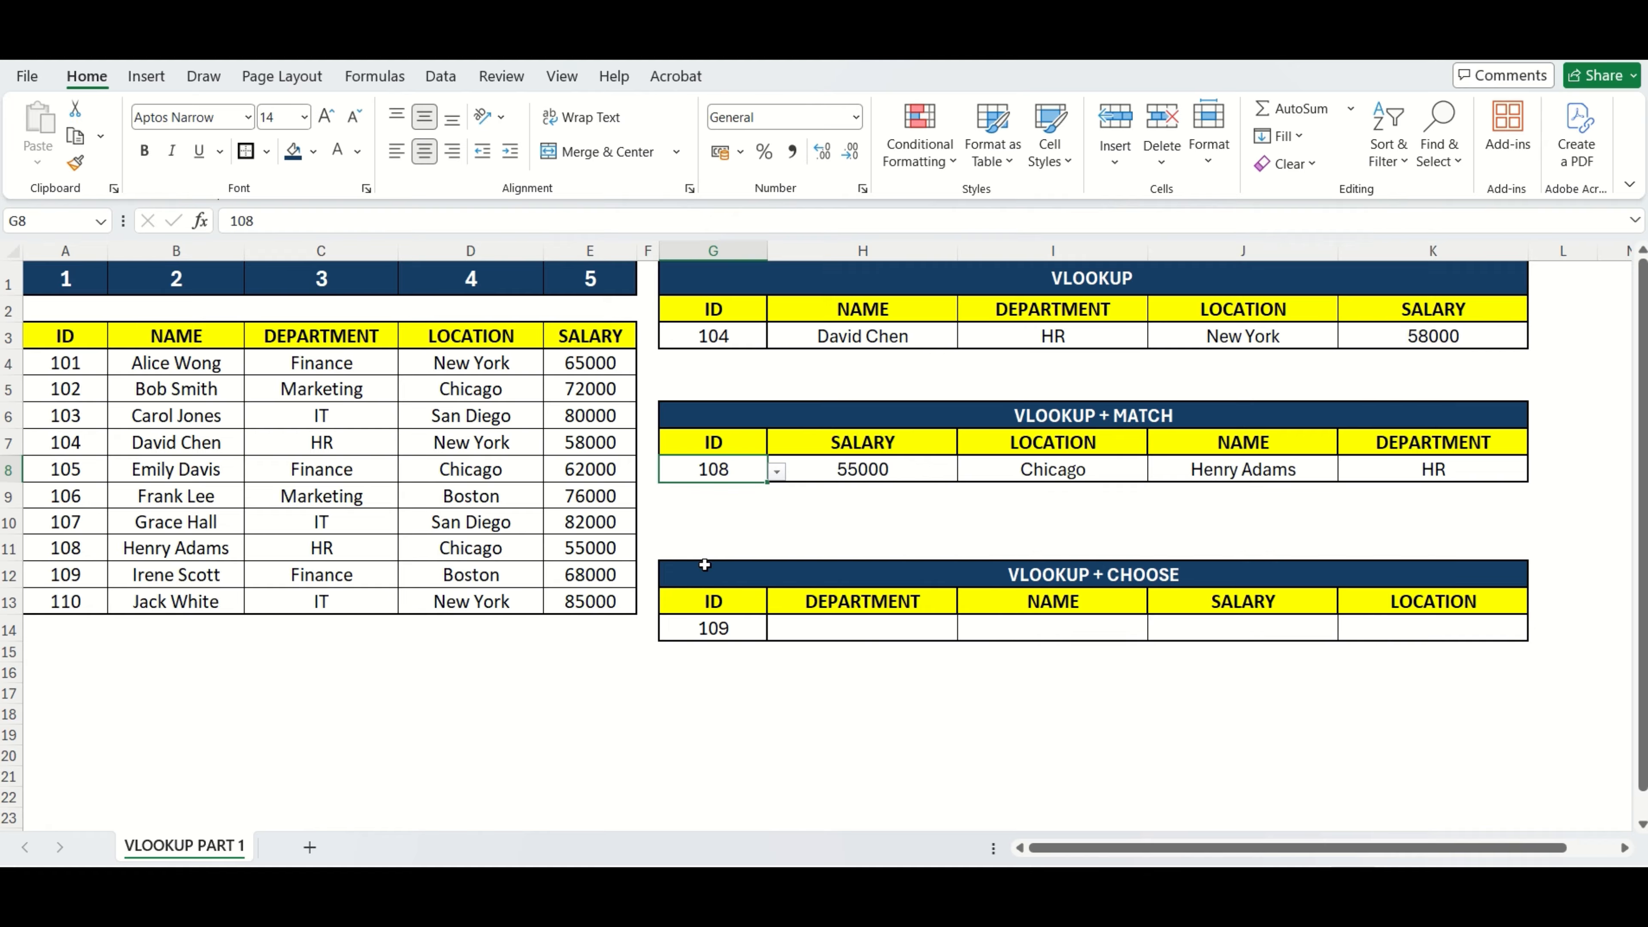
click(777, 472)
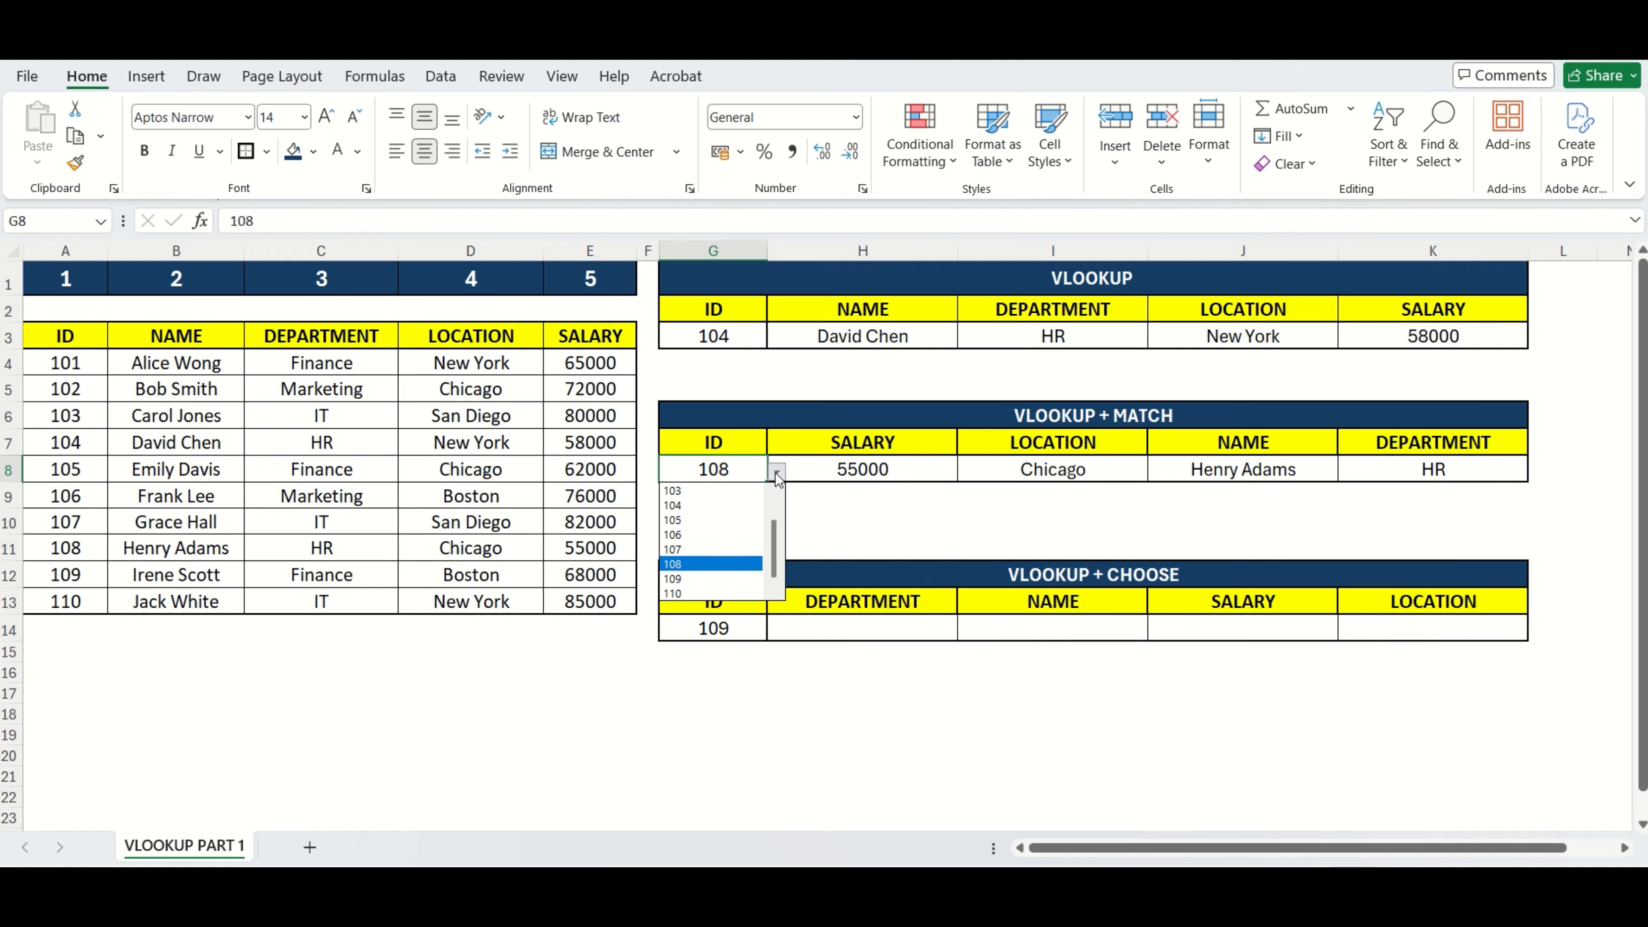
click(701, 575)
- Change the VLOOKUP + MATCH headers to DEPARTMENT in H7 and NAME in I7
click(924, 448)
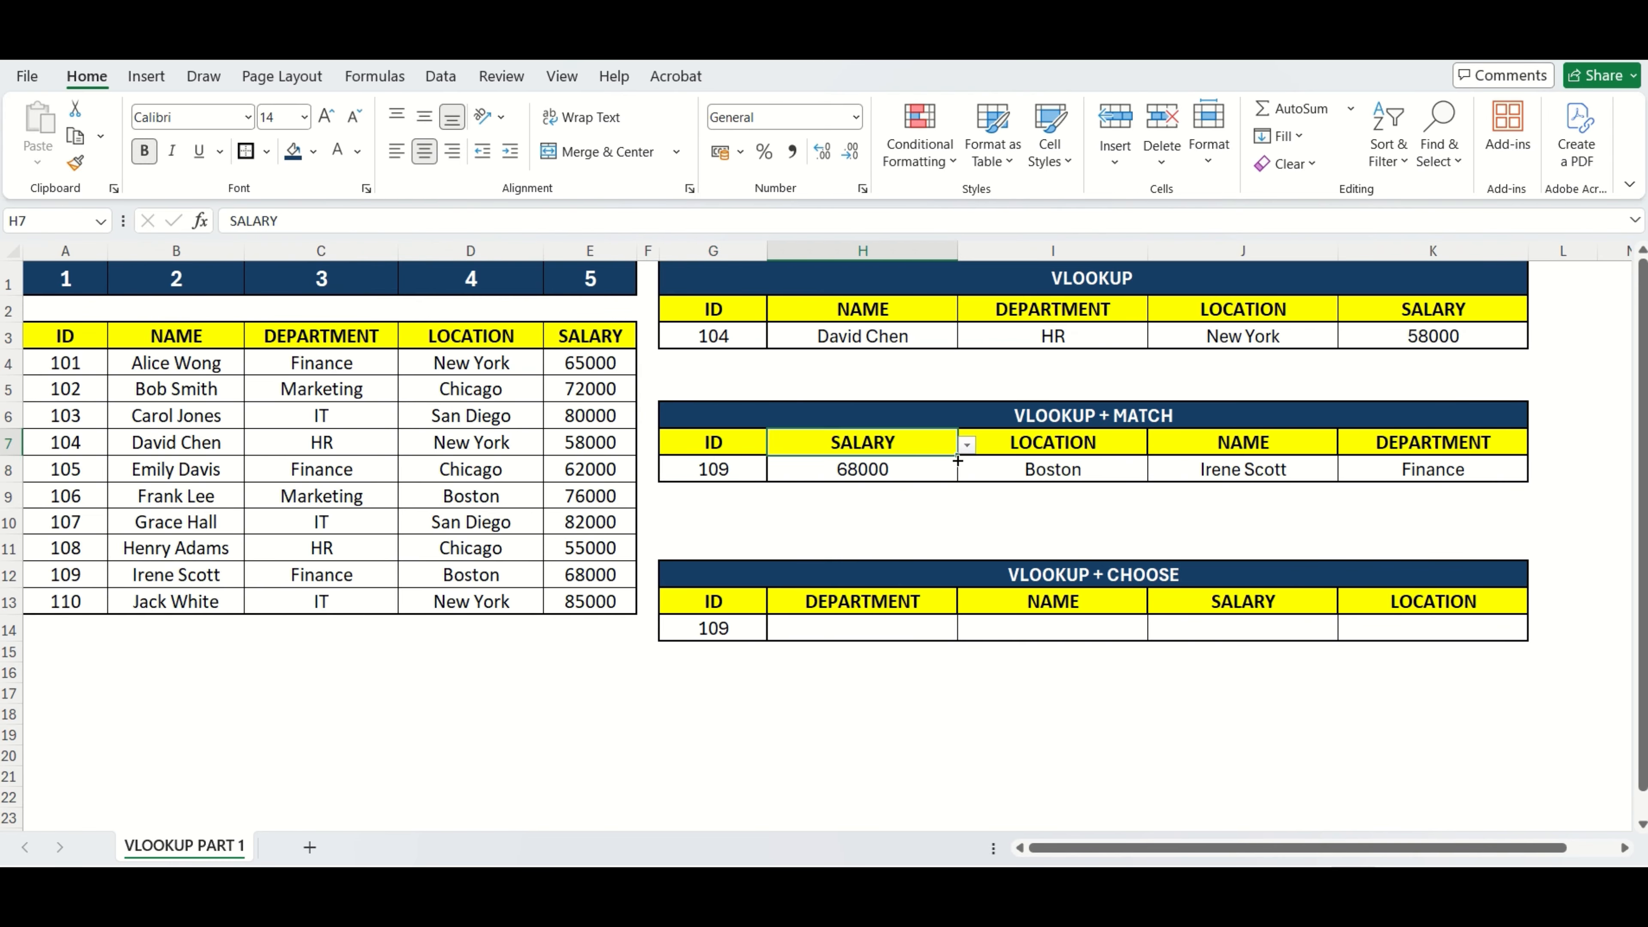
click(967, 445)
click(843, 495)
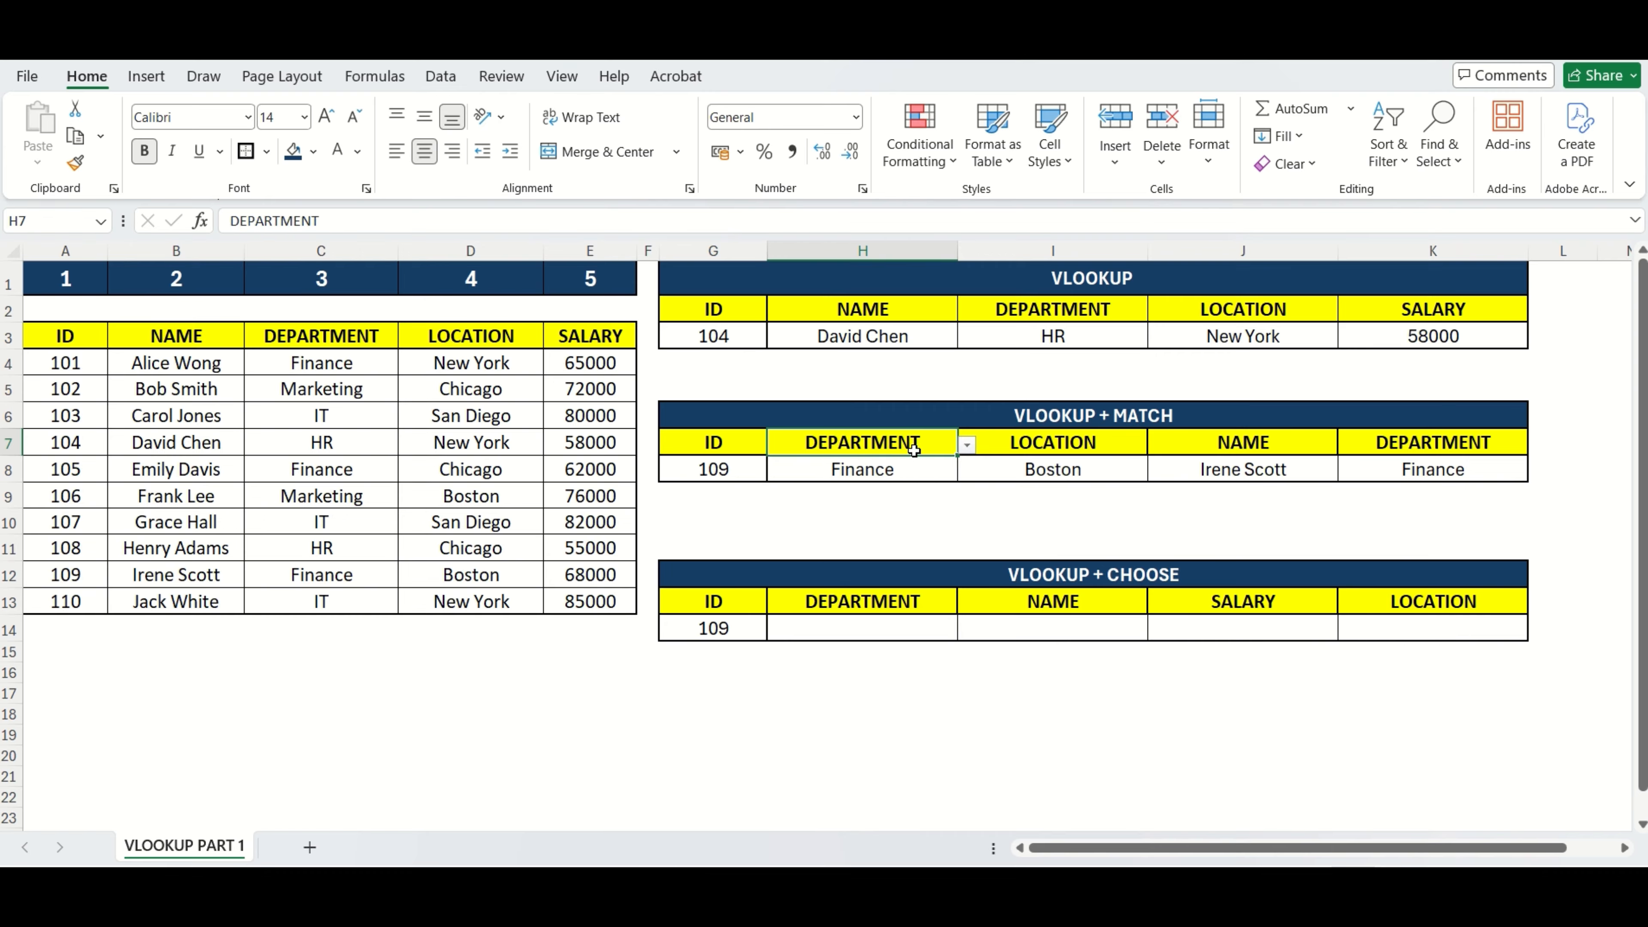
click(1031, 446)
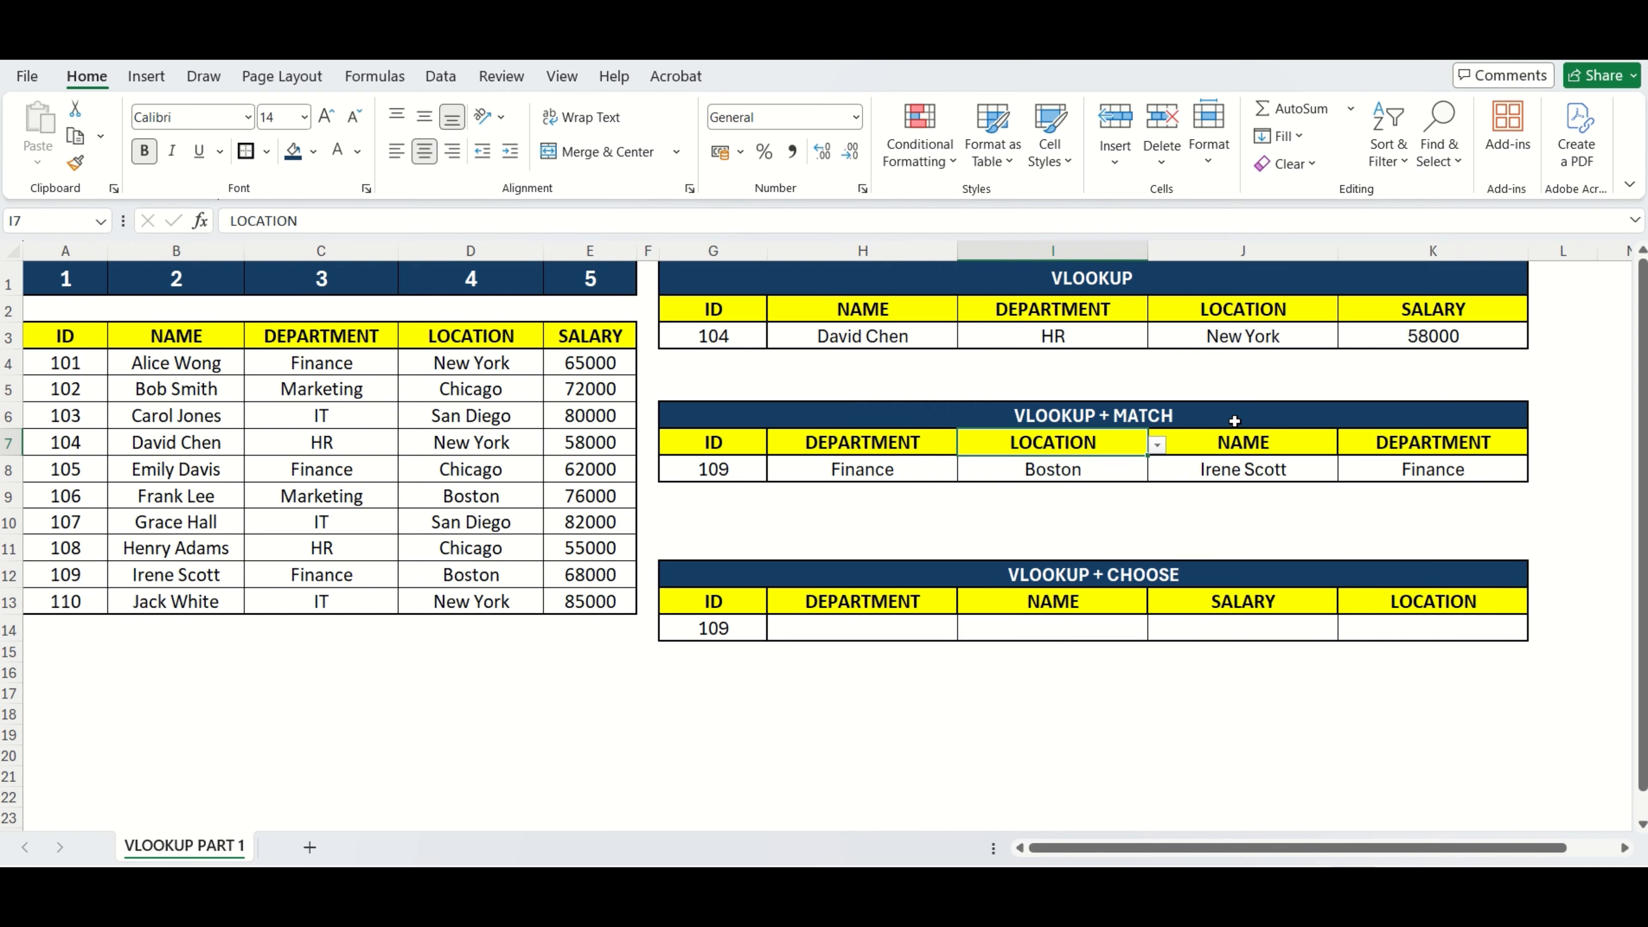
click(1157, 444)
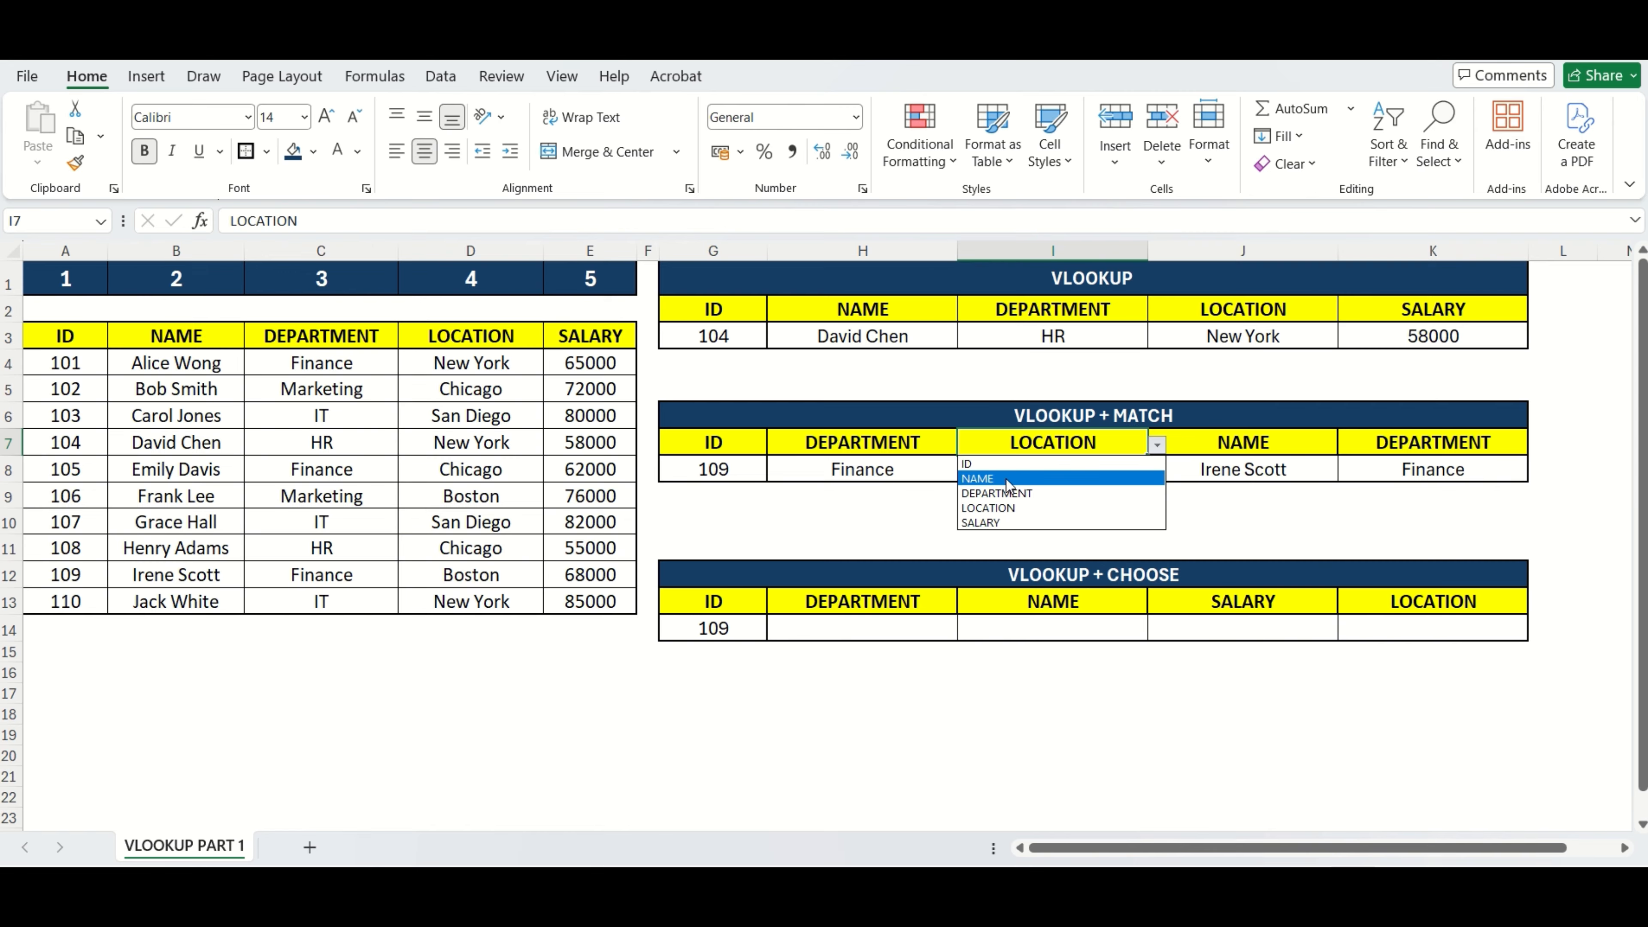
click(1051, 480)
- Change the VLOOKUP + MATCH headers to SALARY in J7 and LOCATION in K7
click(1306, 455)
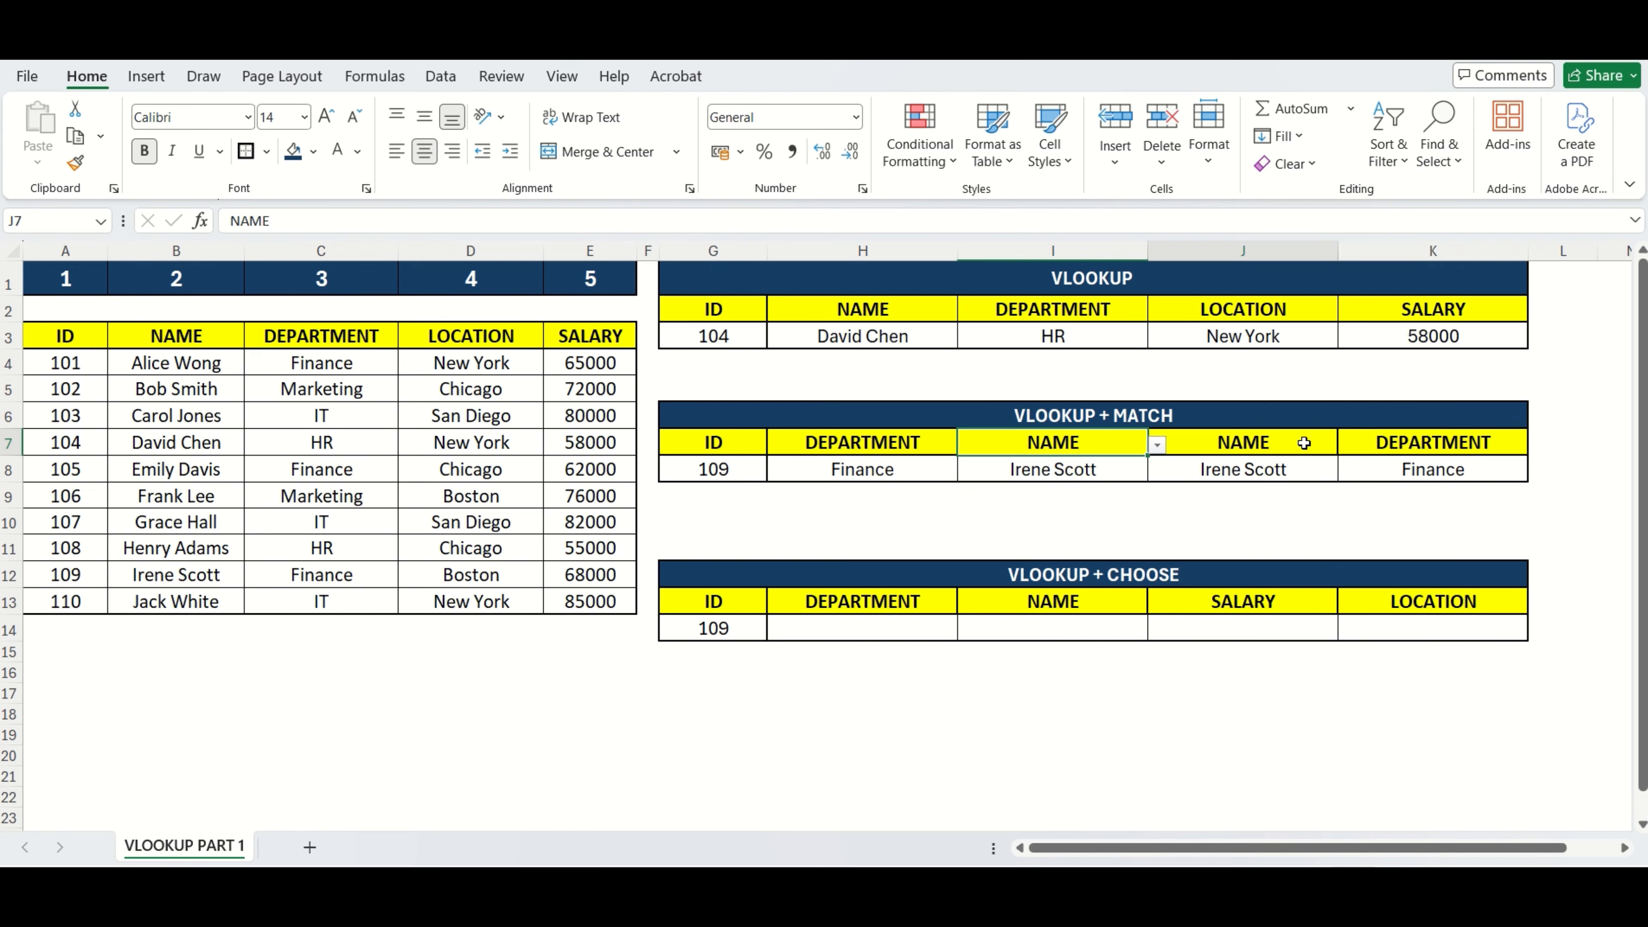
click(1346, 444)
click(1216, 527)
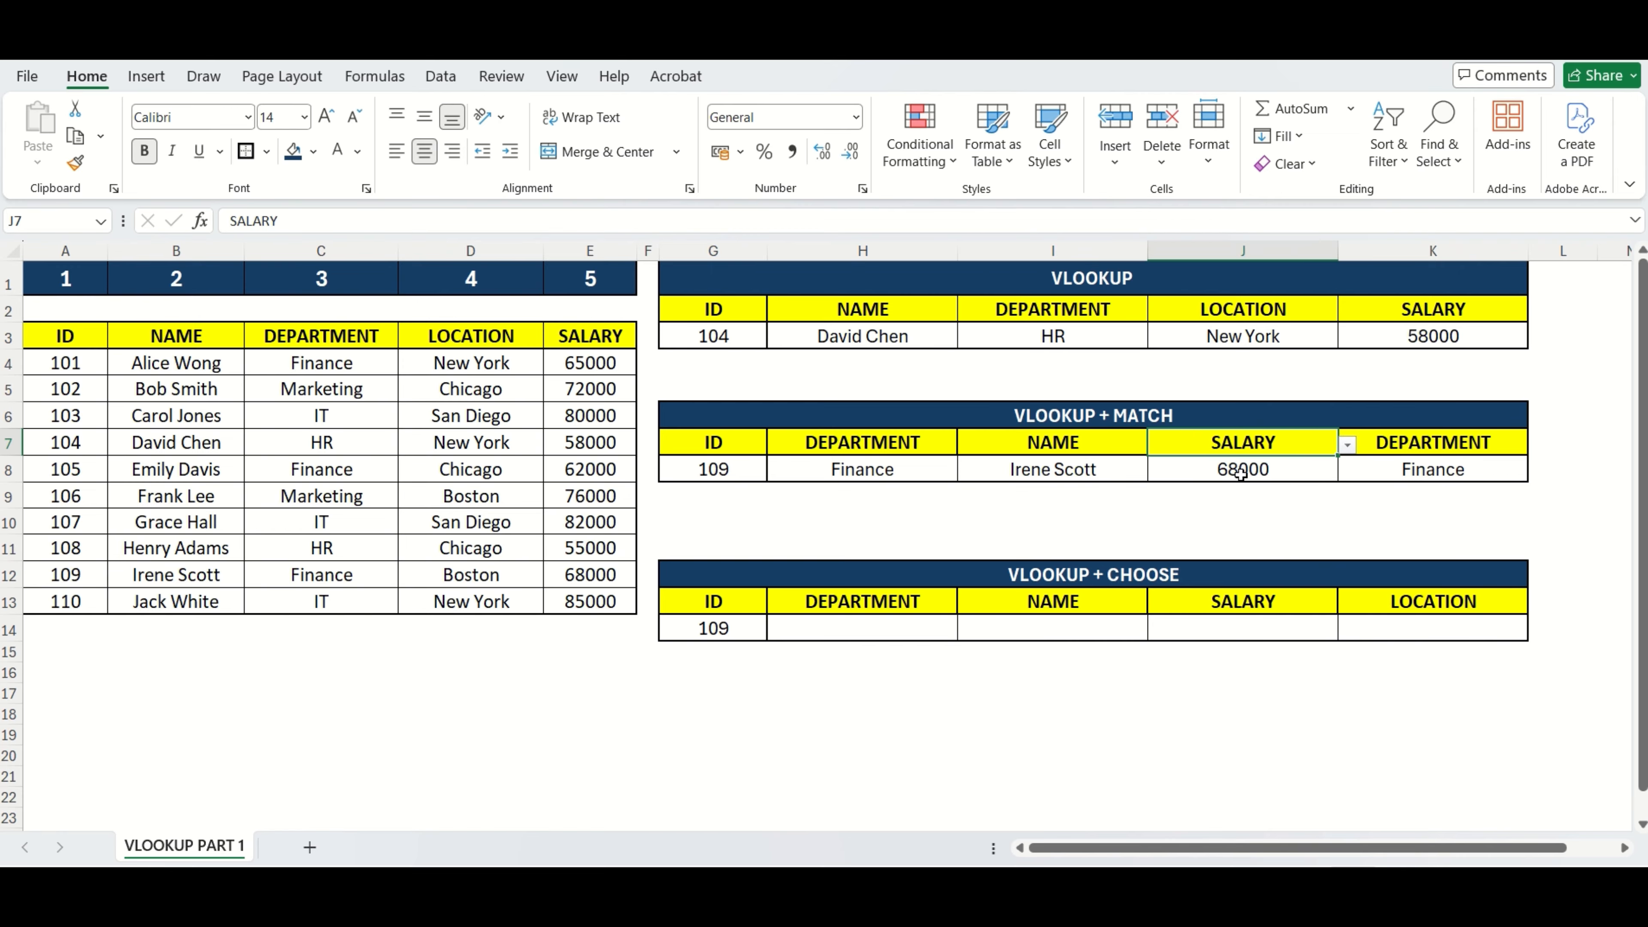
click(1453, 447)
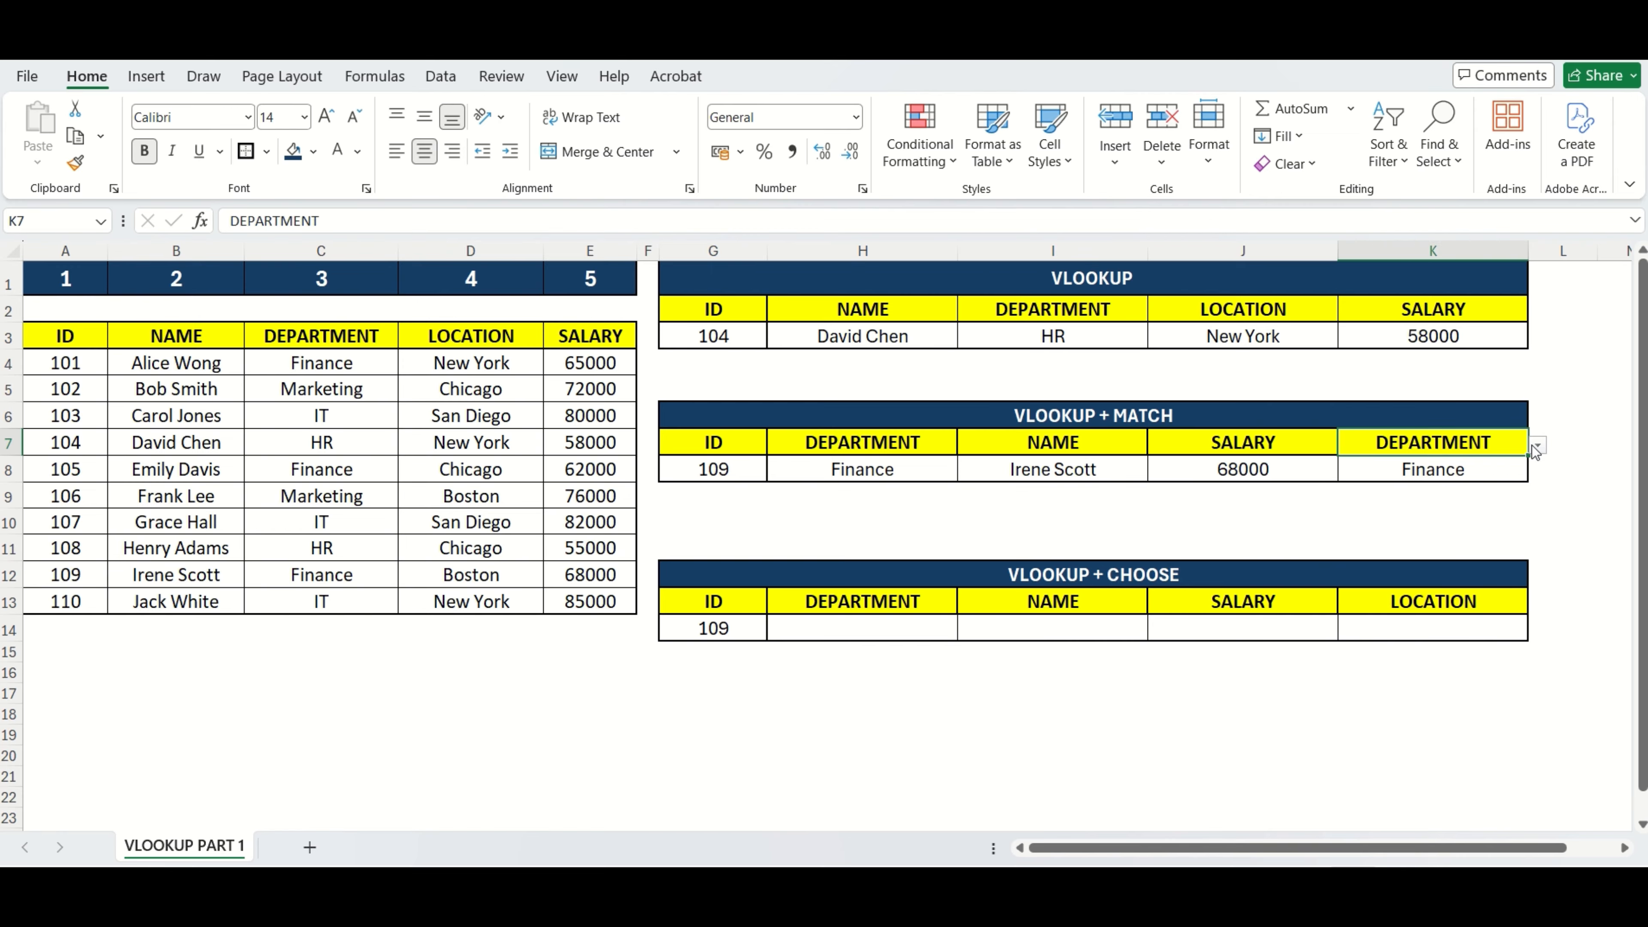
click(1536, 445)
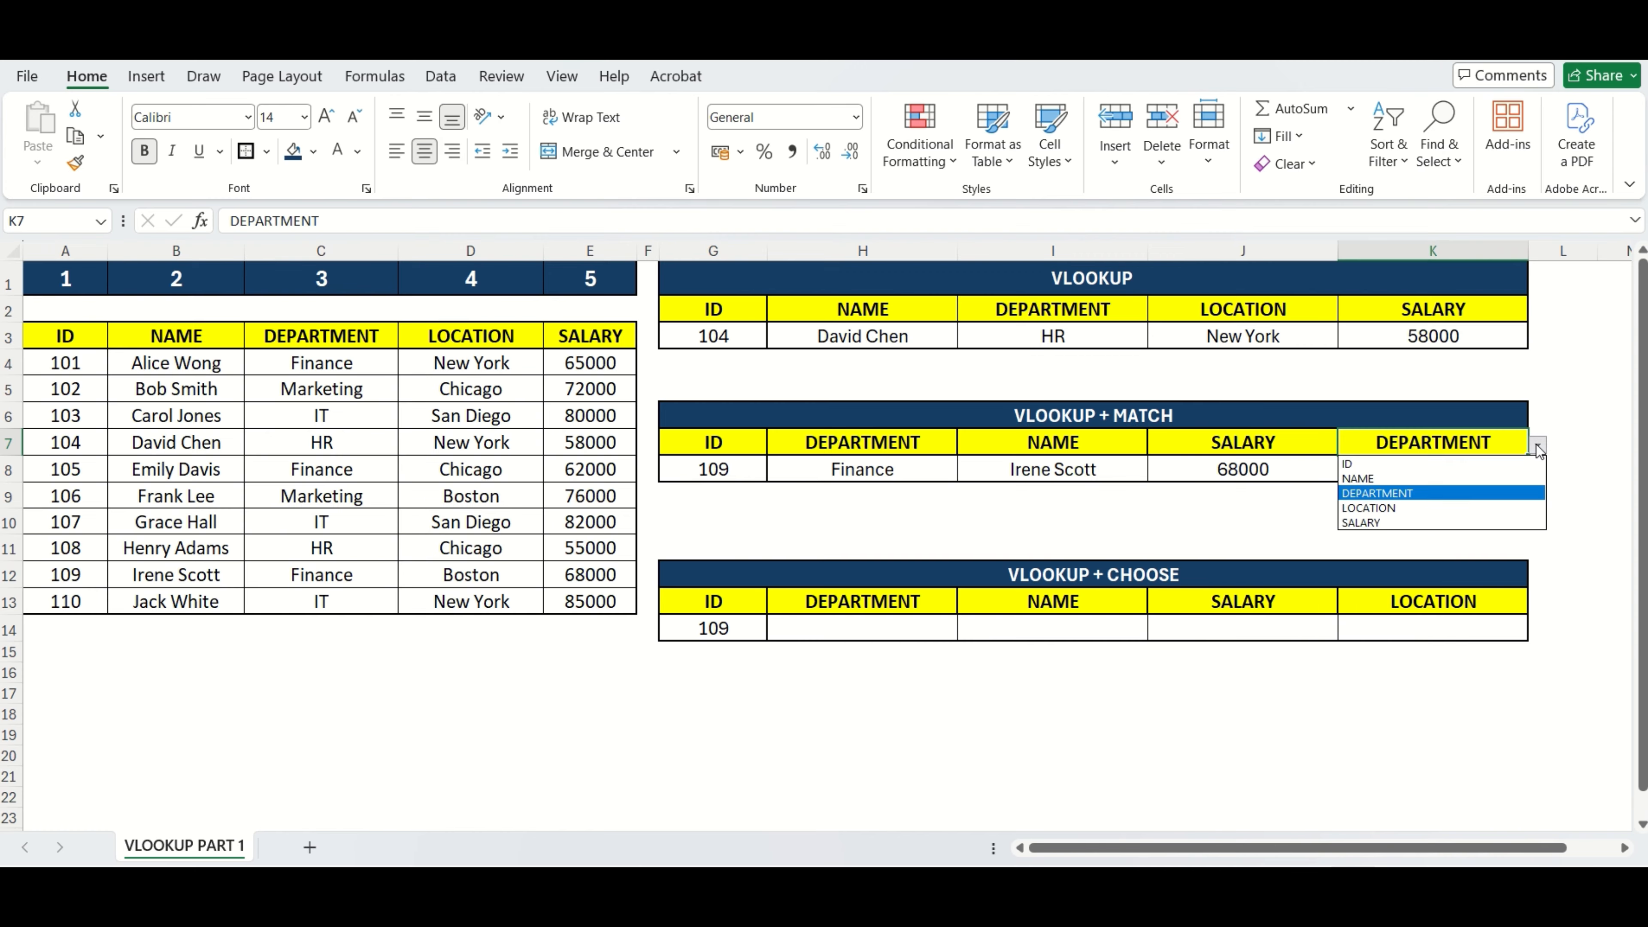
click(1393, 508)
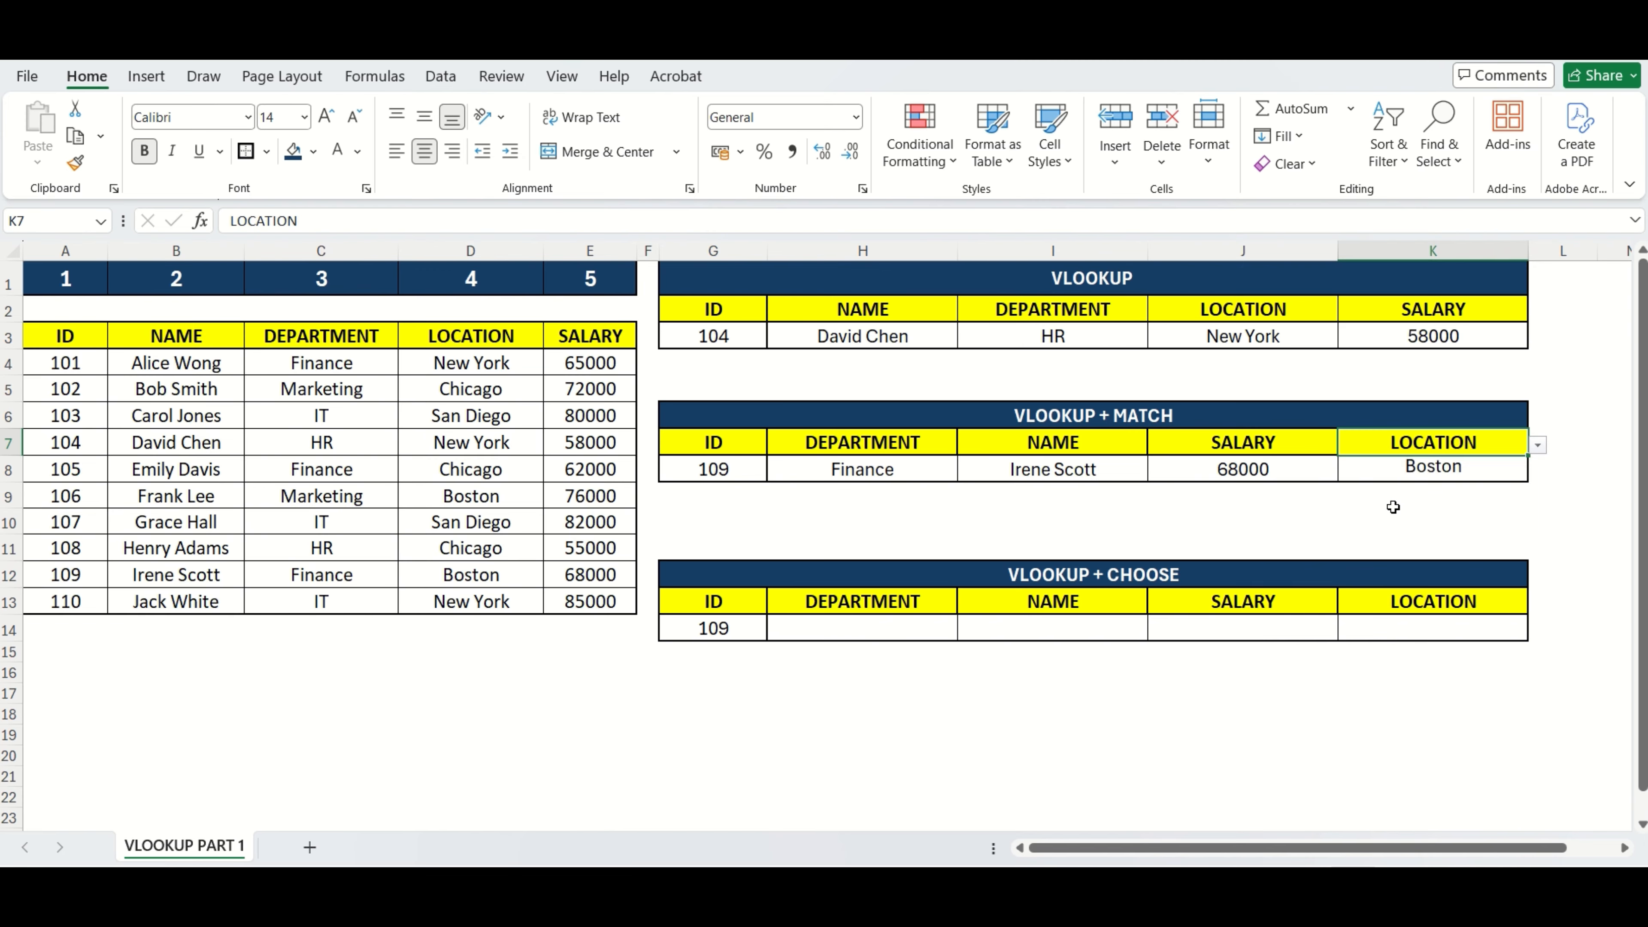
- Switch the J7 header of the VLOOKUP + MATCH table to DEPARTMENT
click(1256, 446)
click(1348, 447)
click(1232, 495)
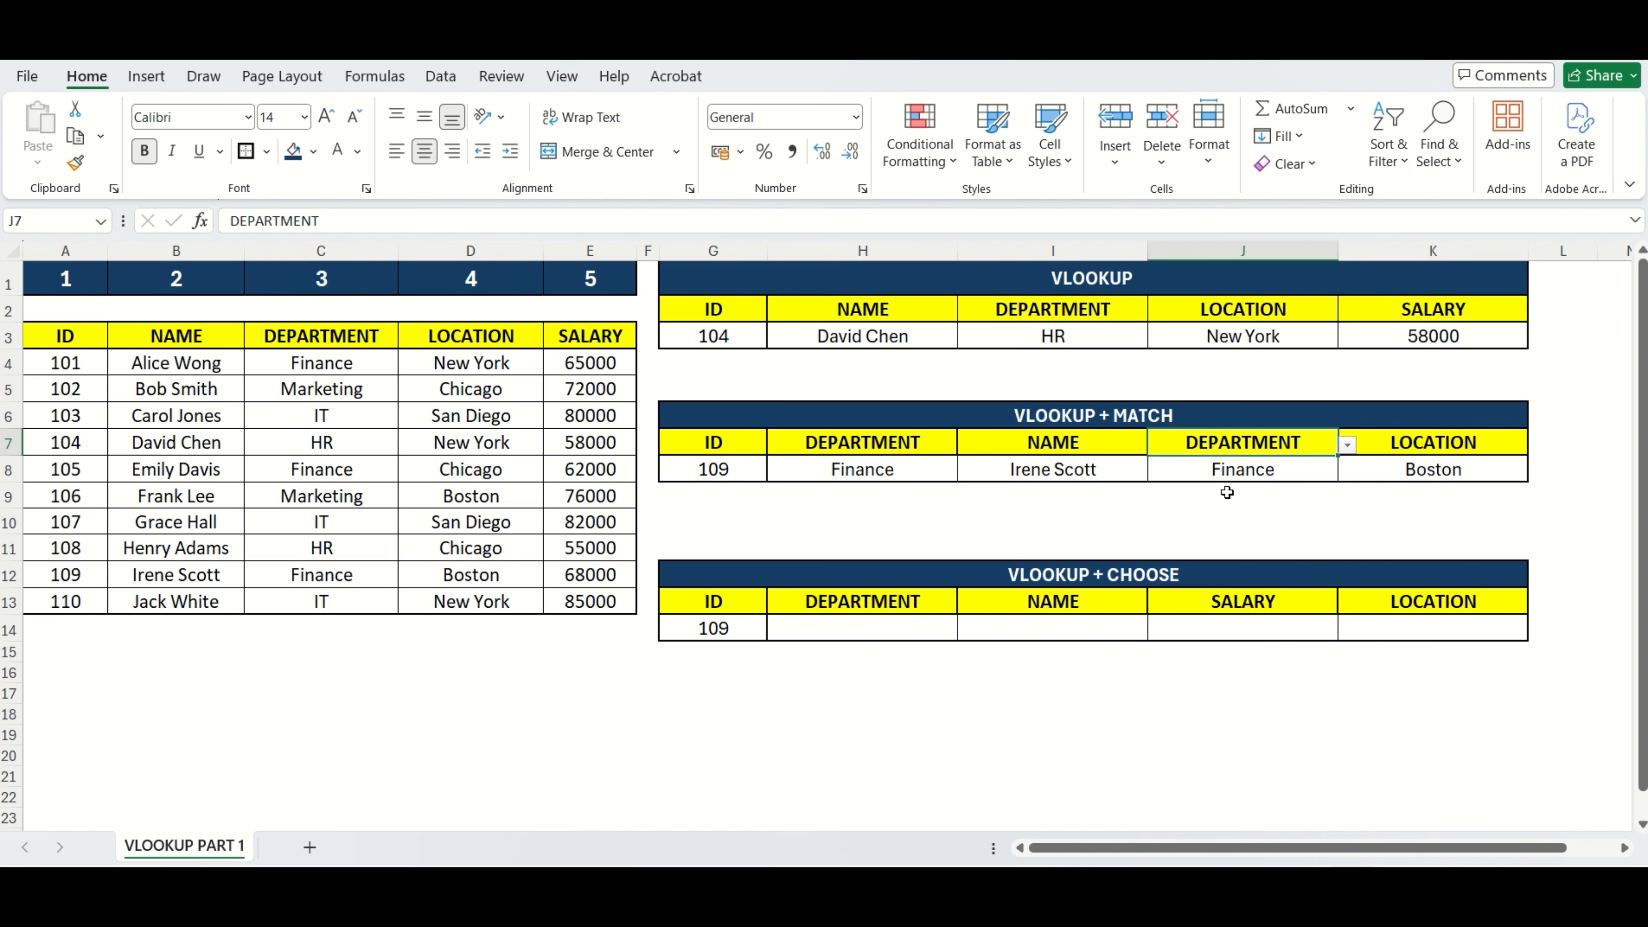
click(1073, 417)
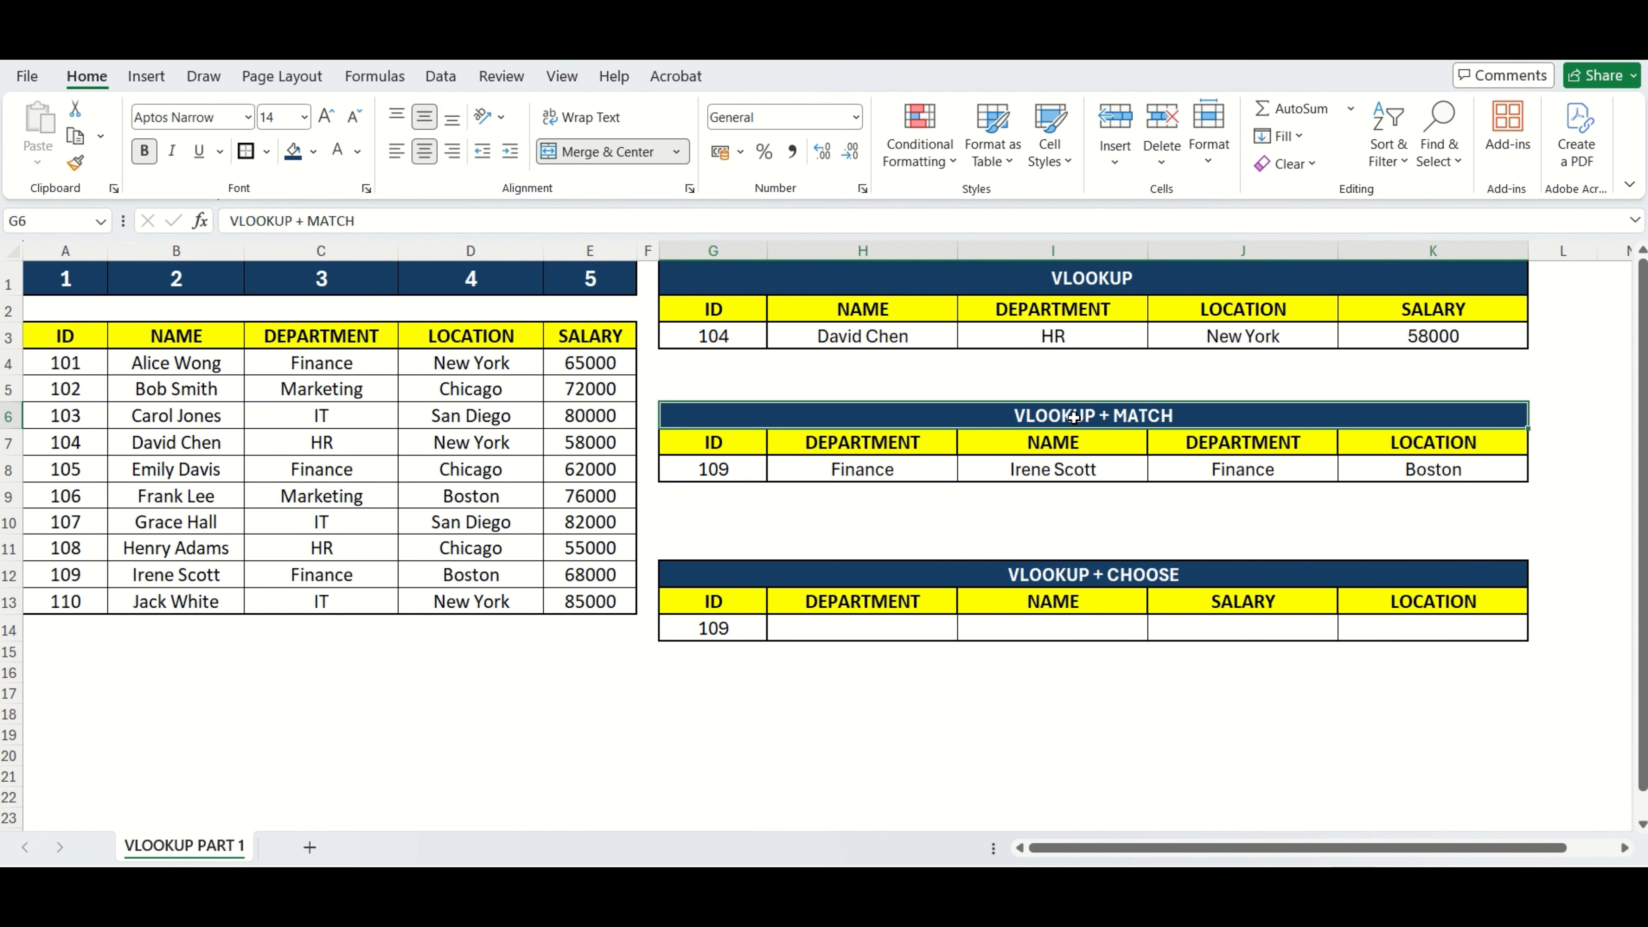
- Begin the formula =VLOOKUP(G14,A3:E13 in H14 of the VLOOKUP + CHOOSE table
click(922, 620)
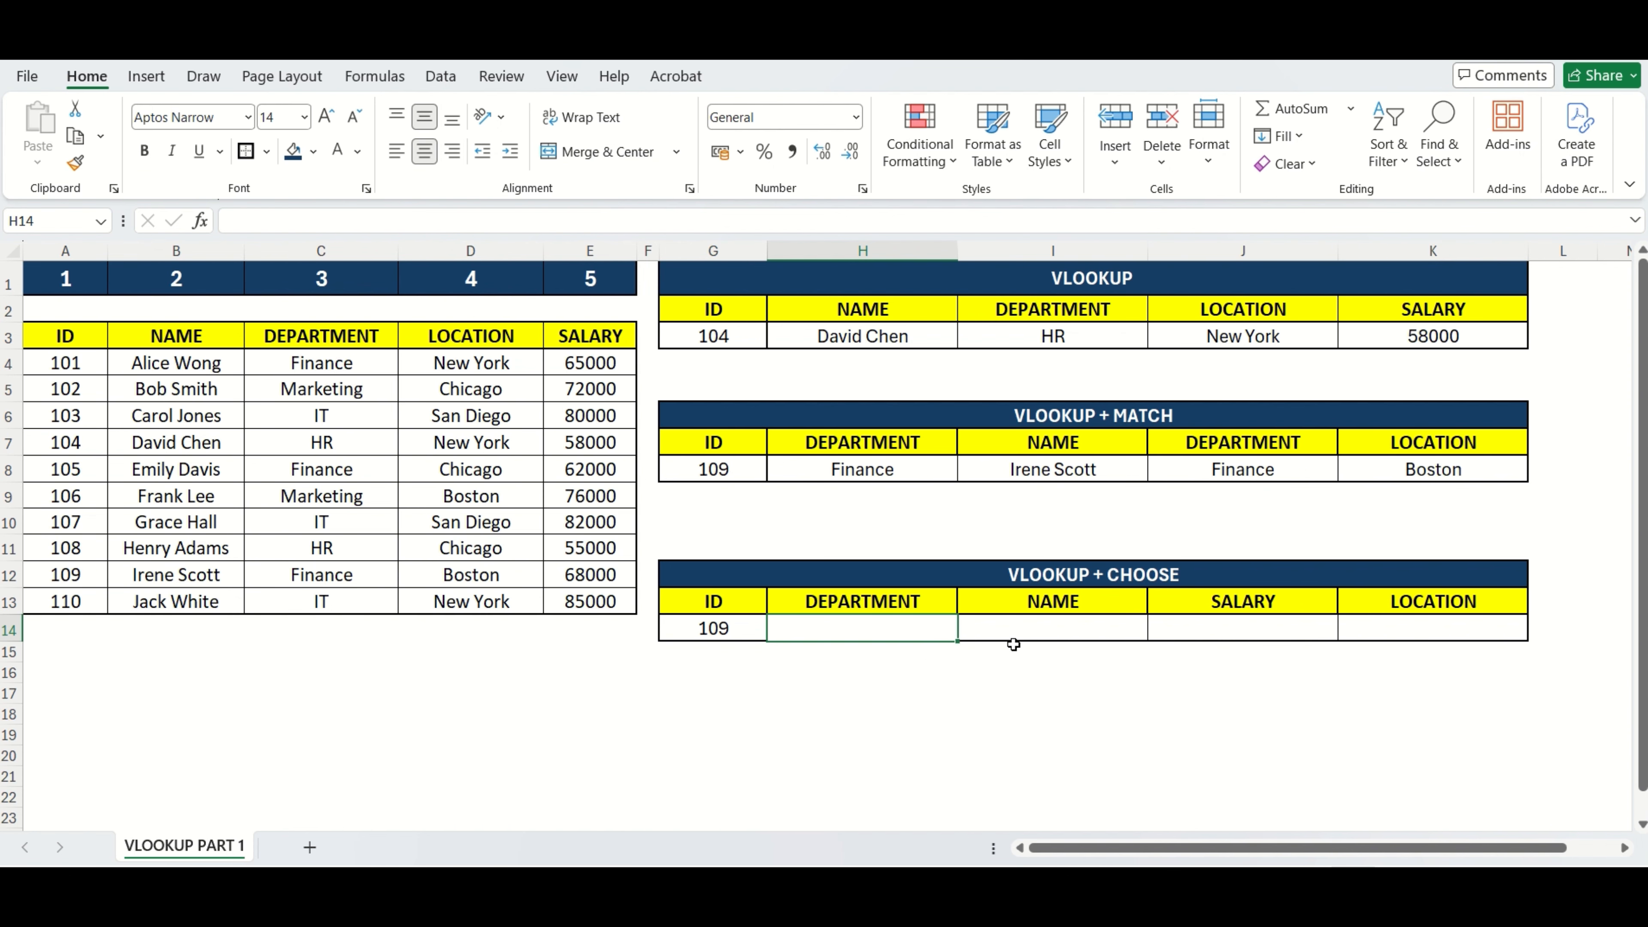
click(1038, 632)
click(901, 628)
text(=VLO)
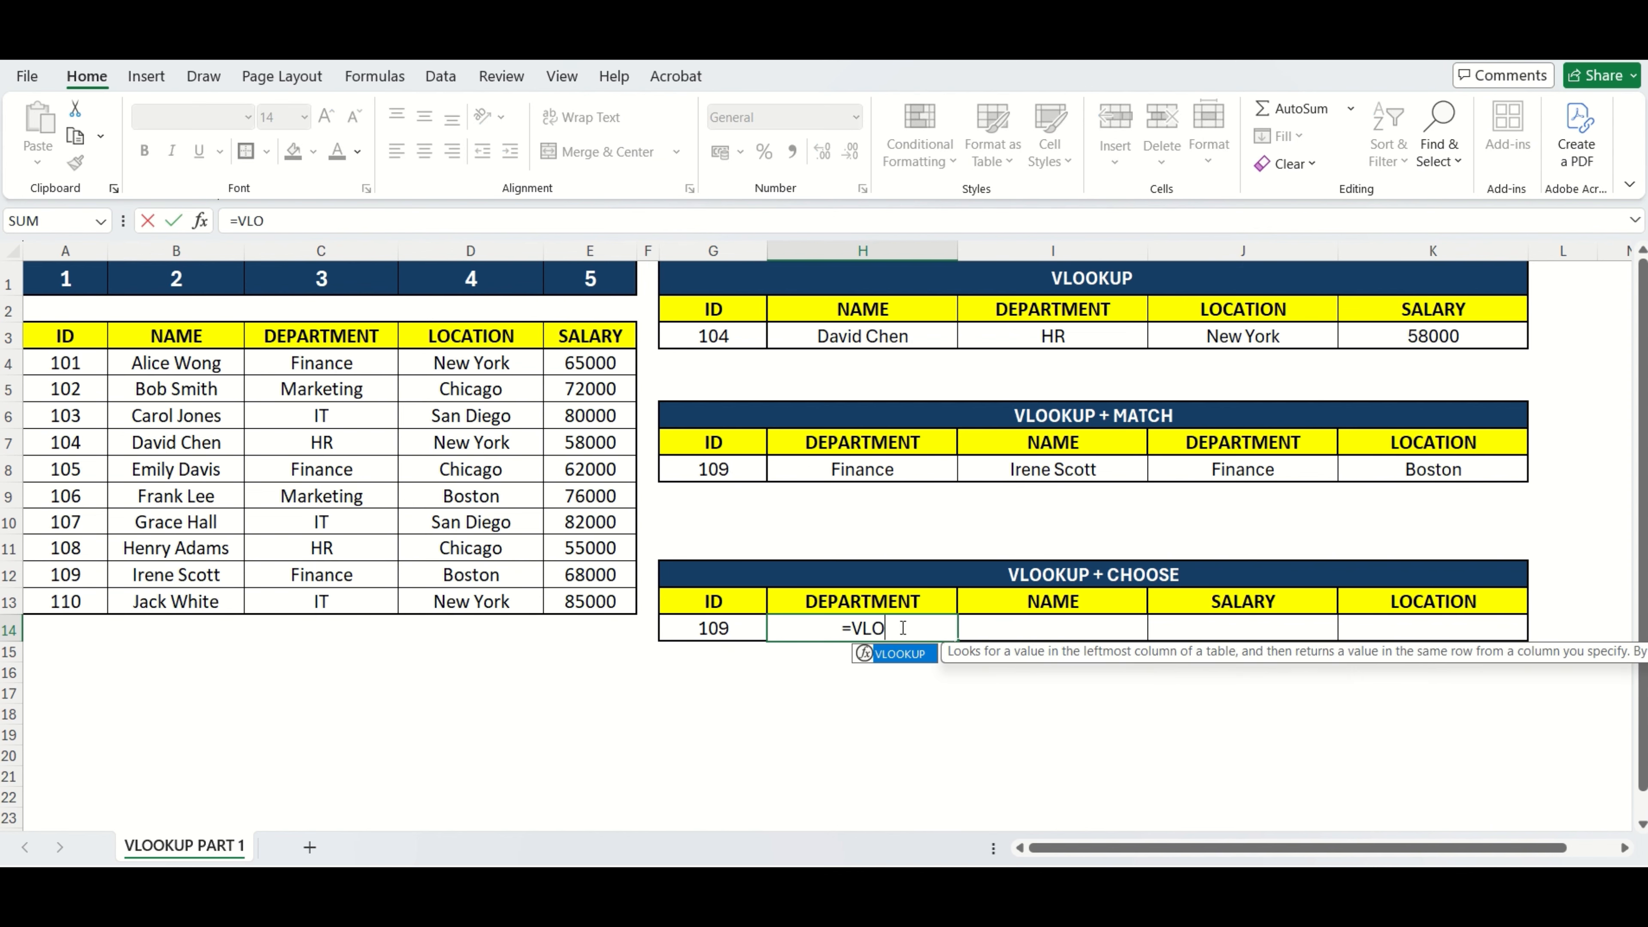
key(Tab)
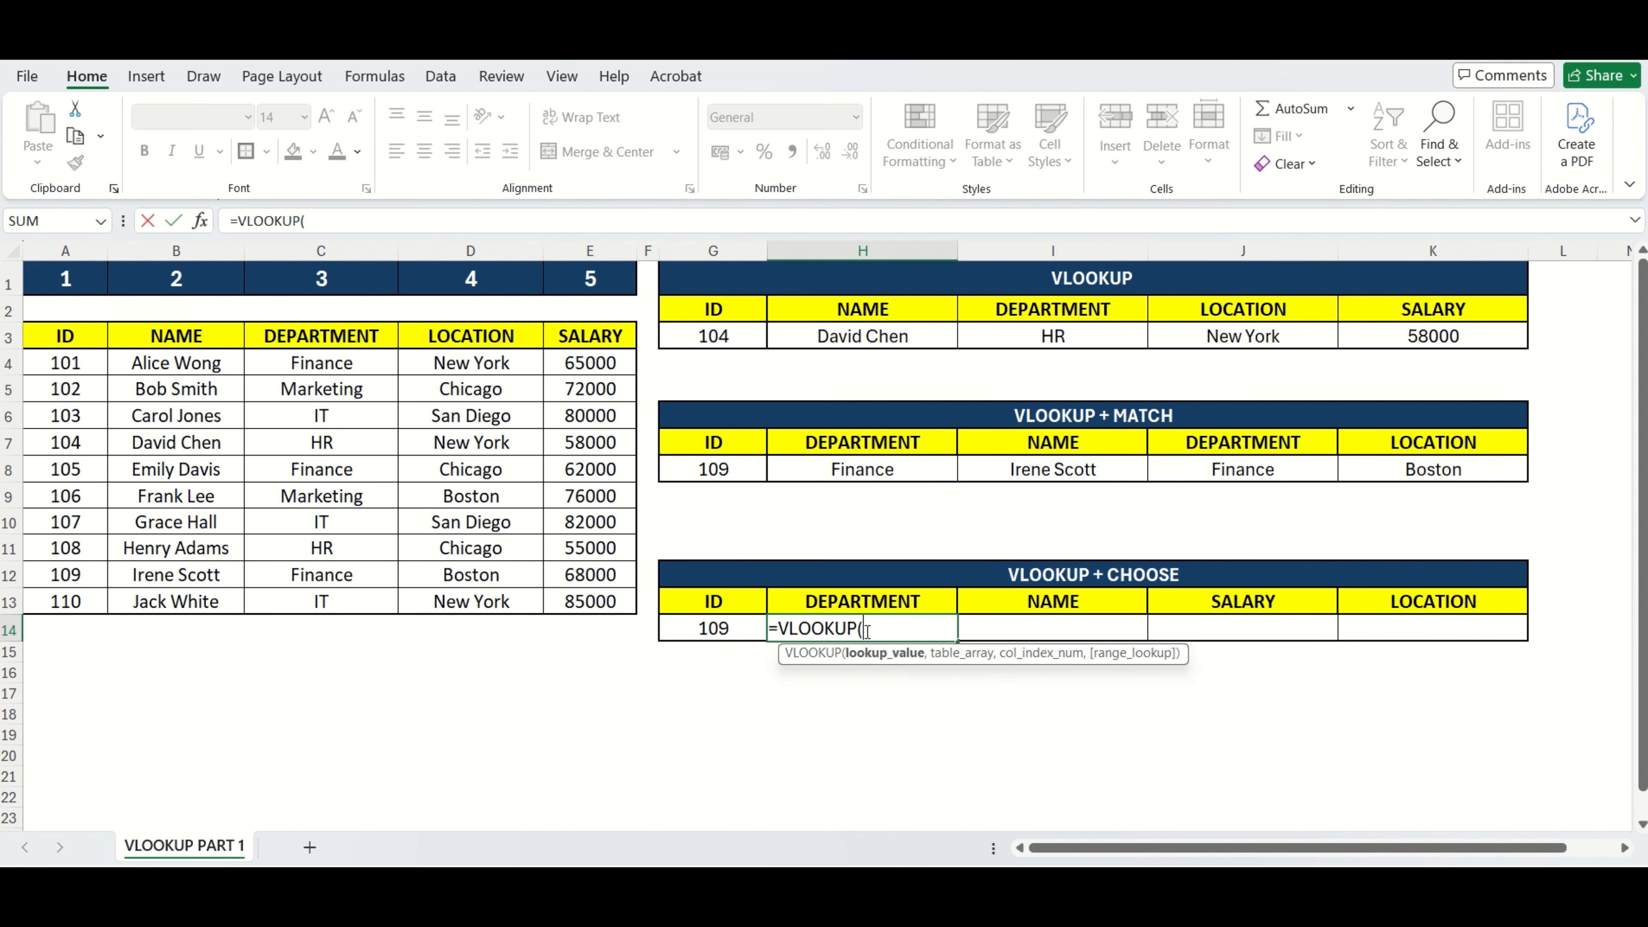
click(723, 627)
text(,)
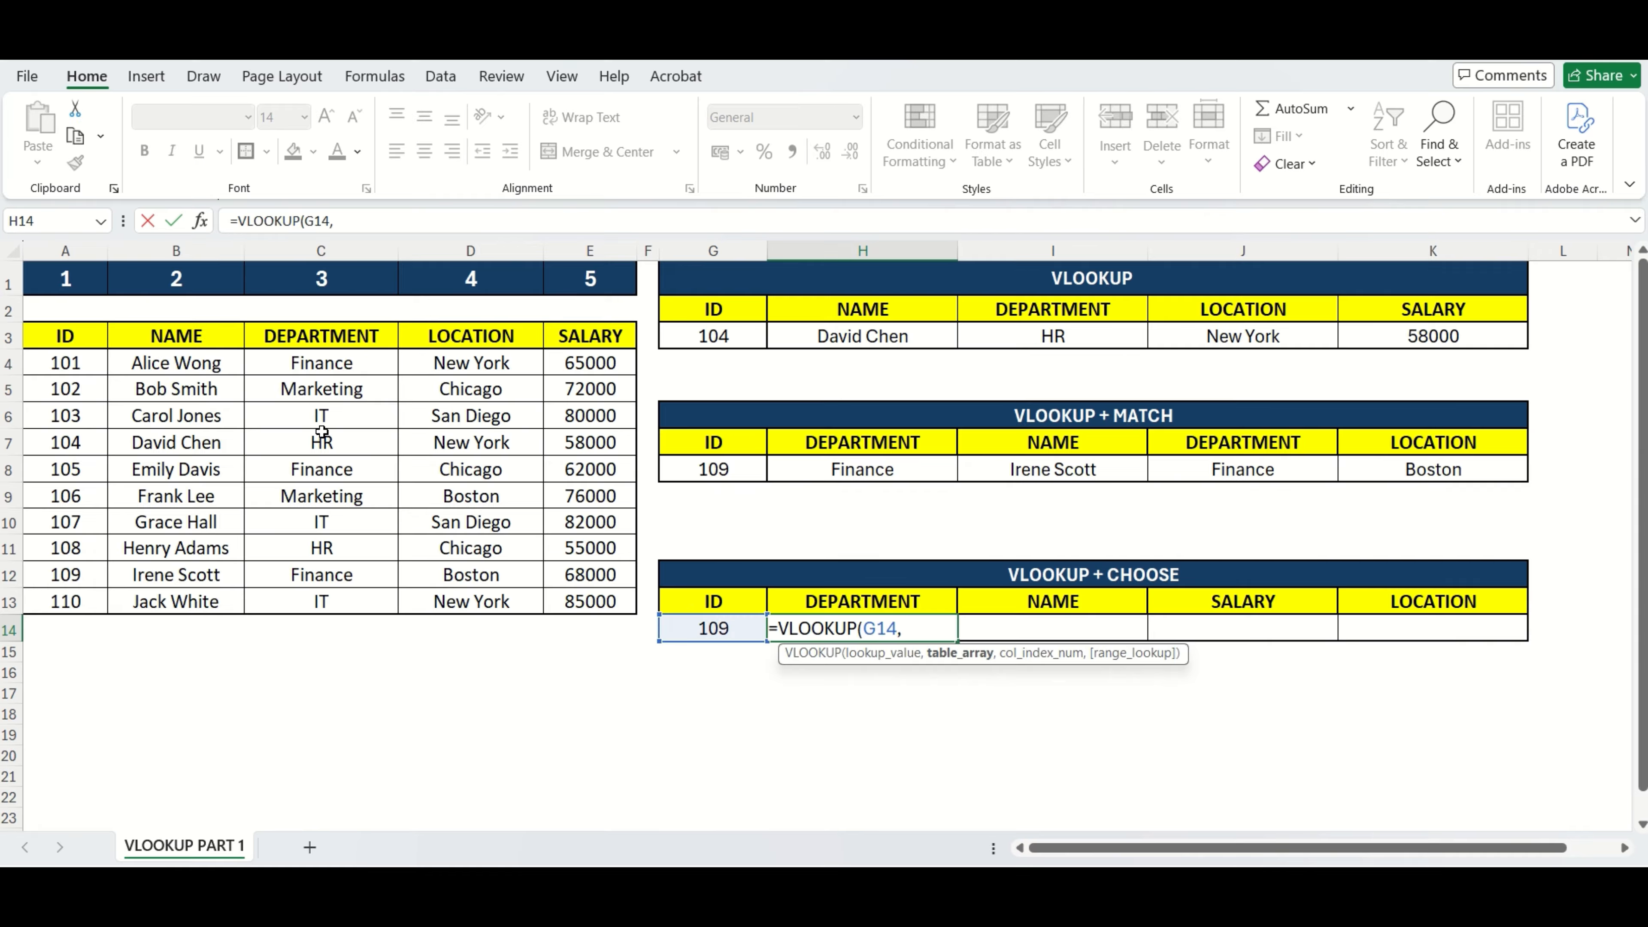
drag(97, 348, 593, 595)
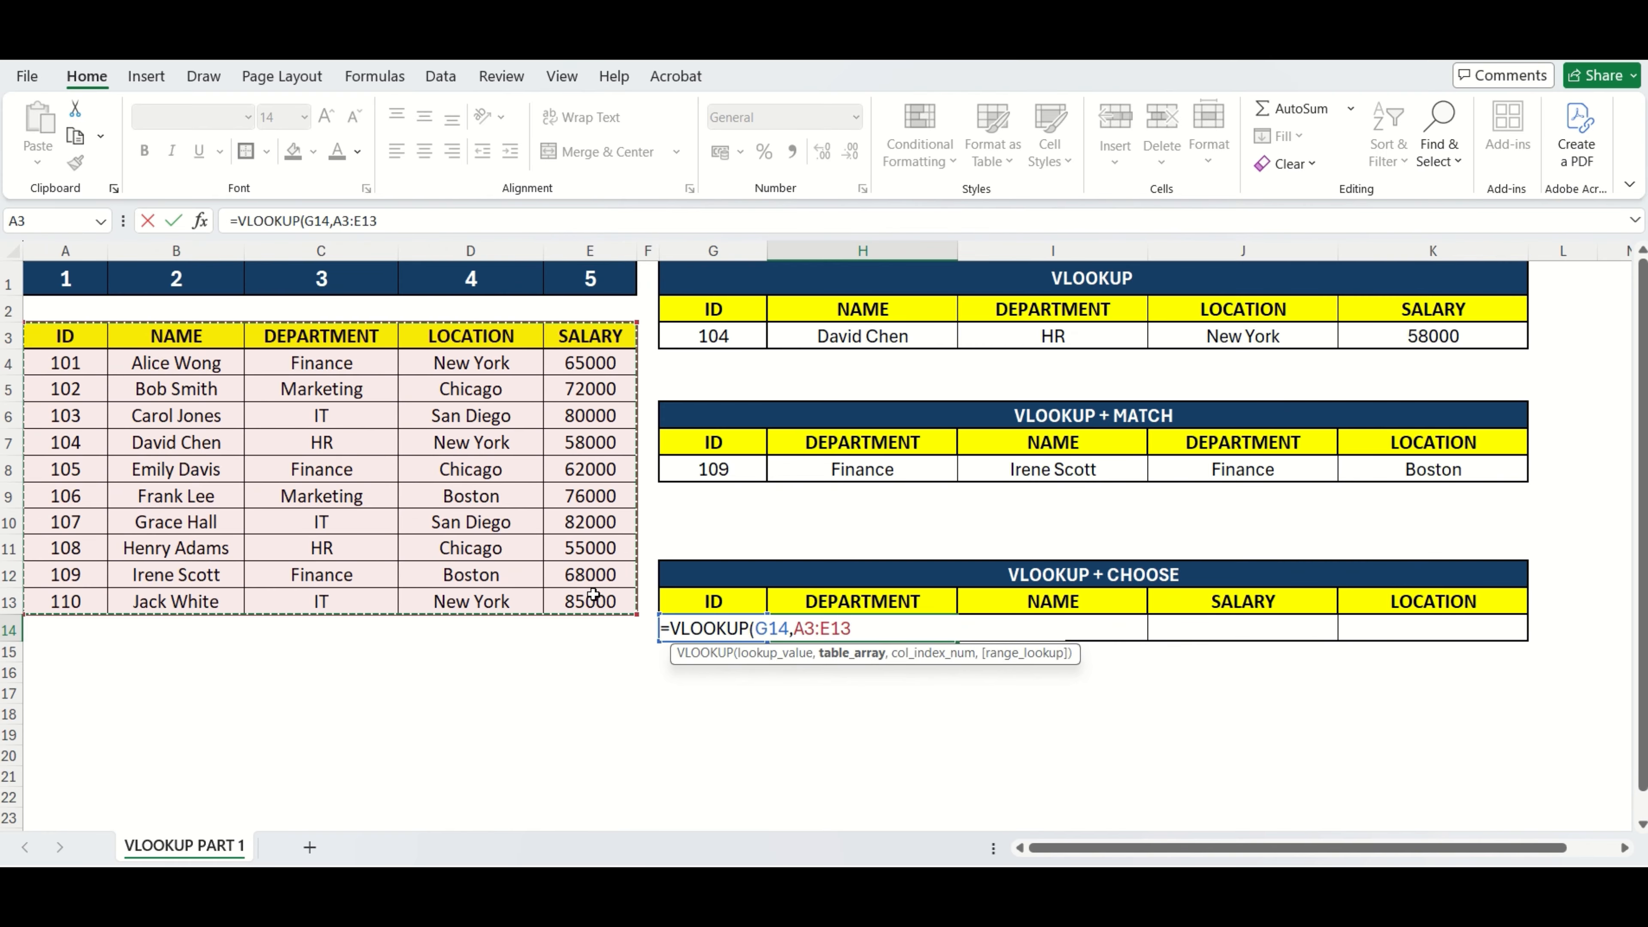
- Finish the H14 formula with the column array {3,2,5,4} and exact match 0 to return all four fields
text(,{3,)
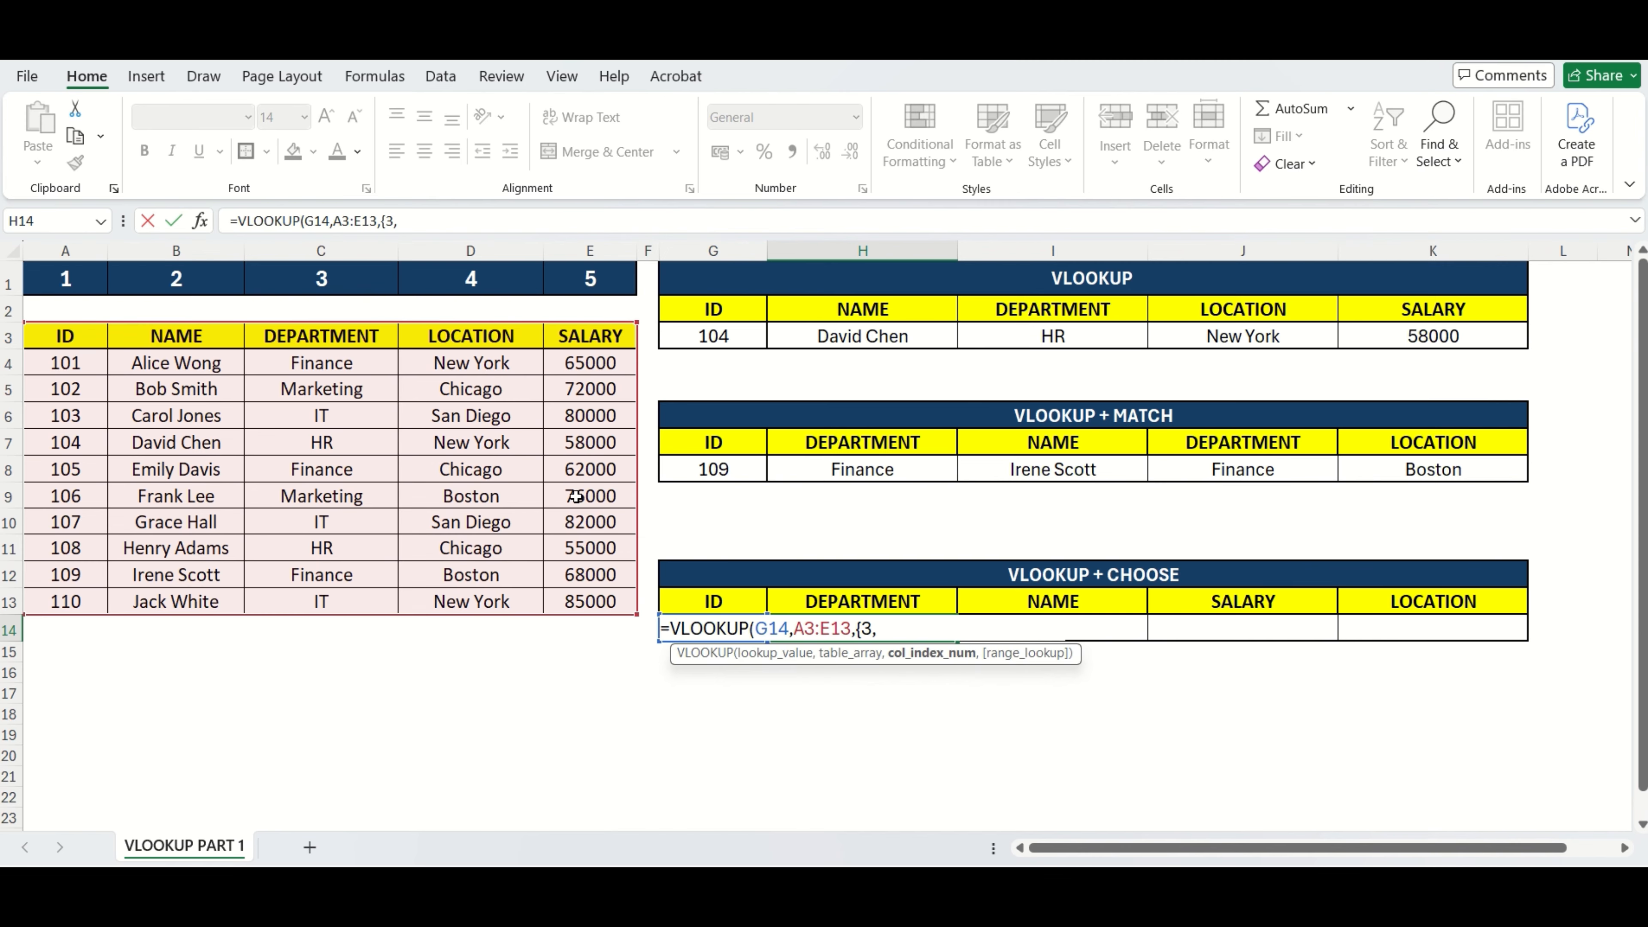
text(2)
text(,5,4},)
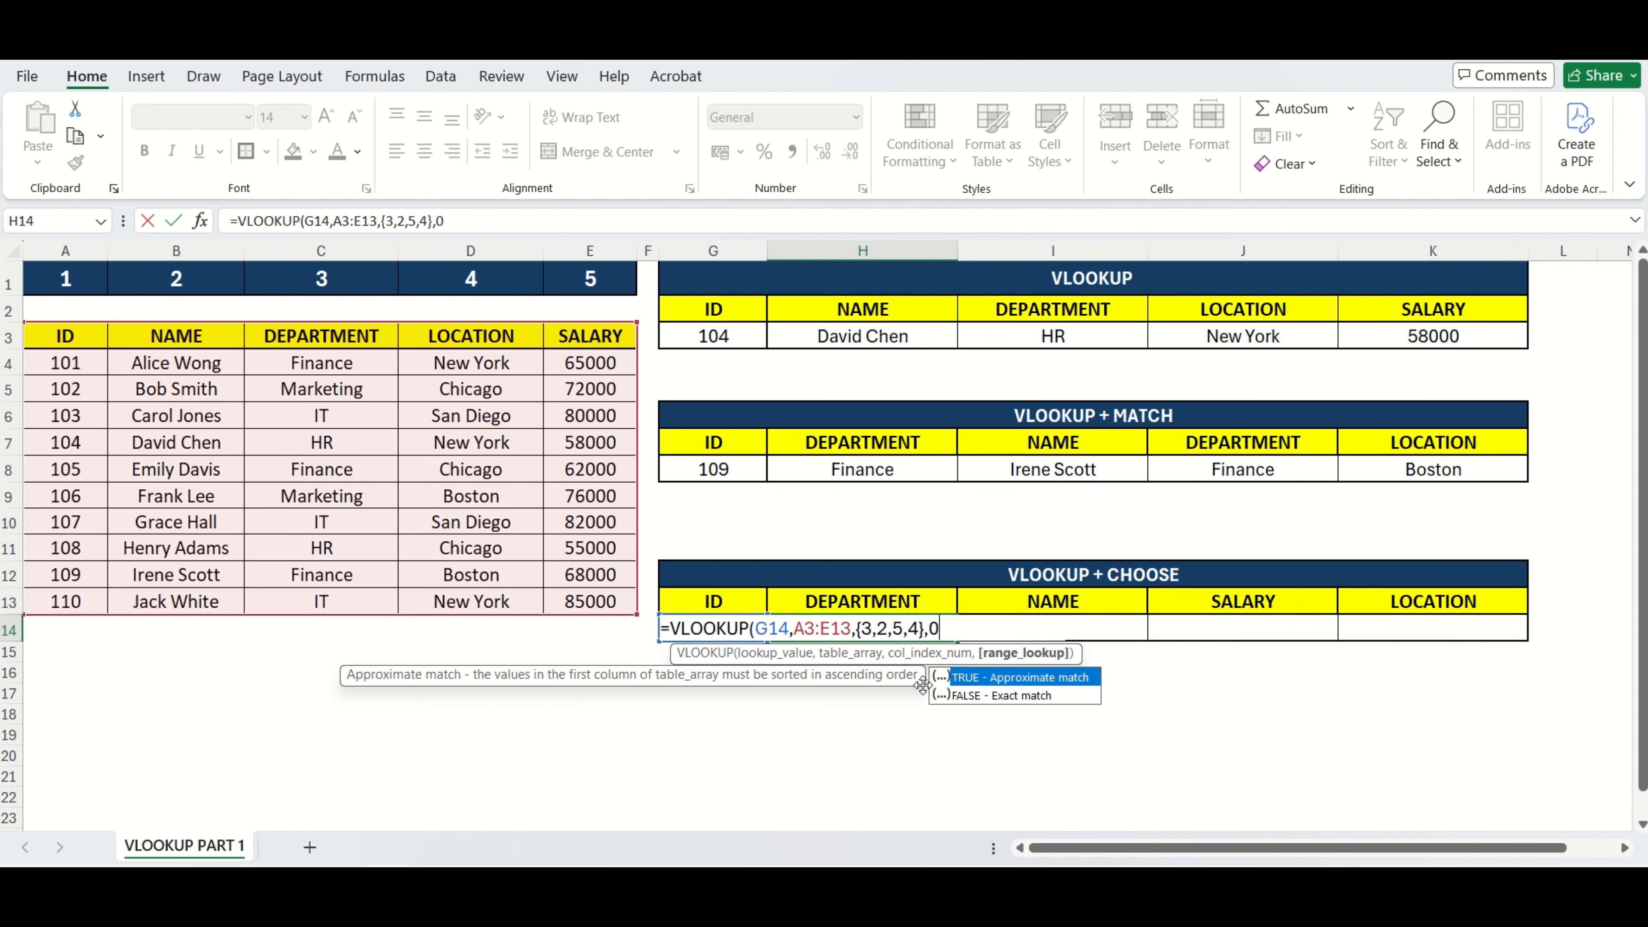
text(0))
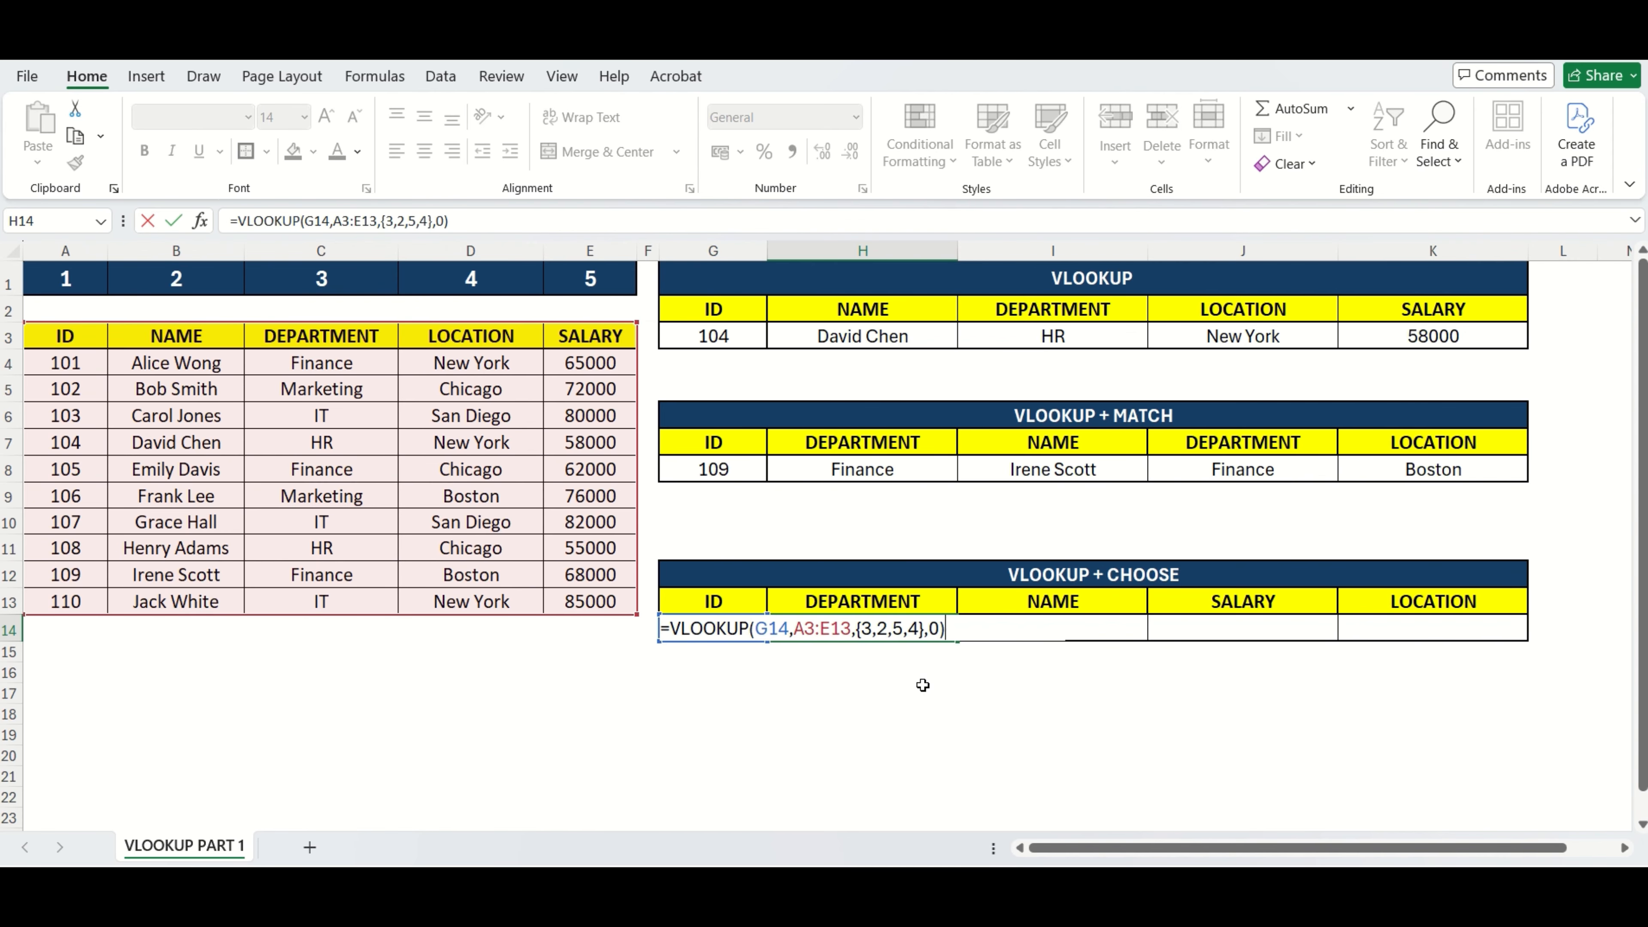
key(Return)
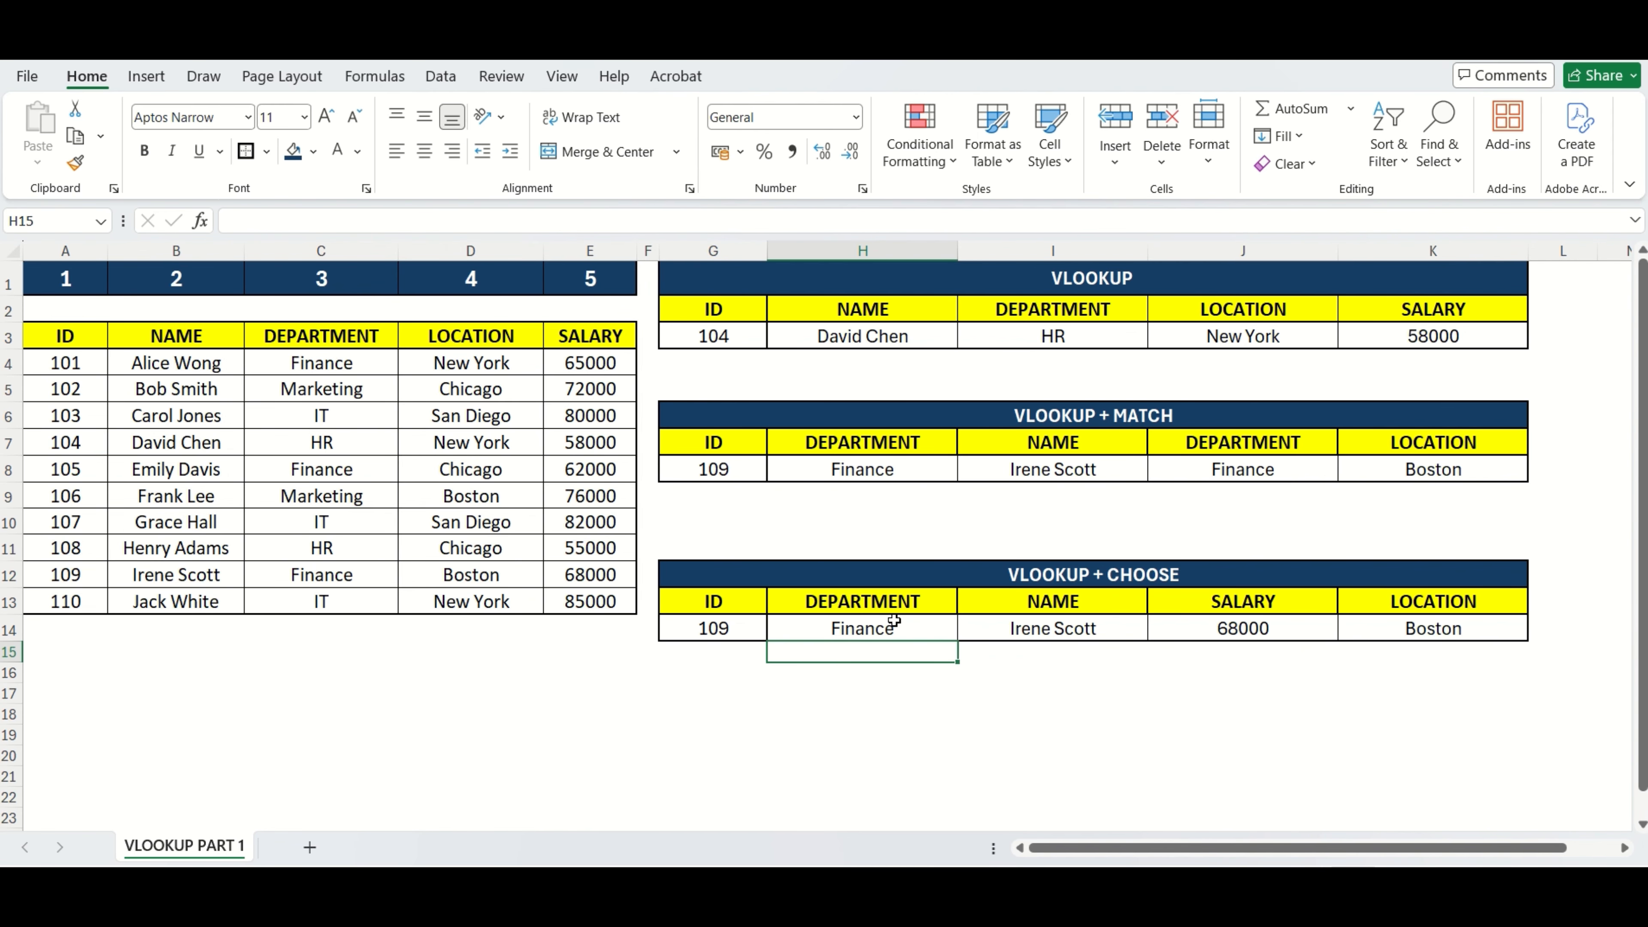
- Compare the VLOOKUP + CHOOSE results with the source row for ID 109 and test G14 with IDs 105, 106 and finally 103
click(894, 607)
click(885, 626)
click(733, 629)
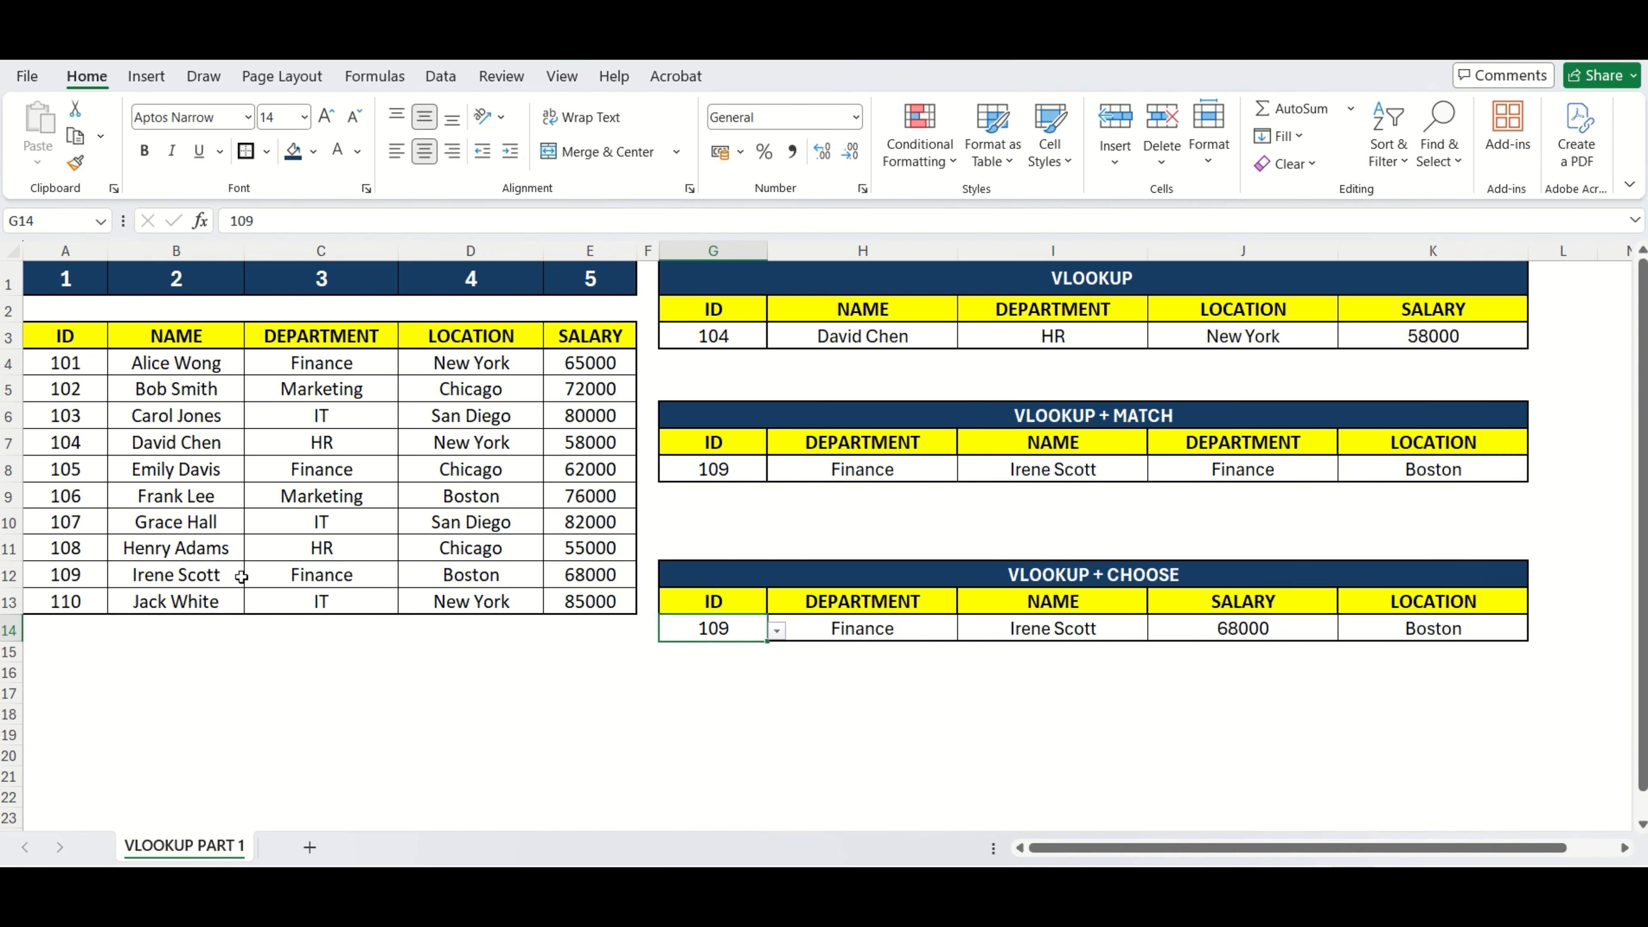
click(476, 569)
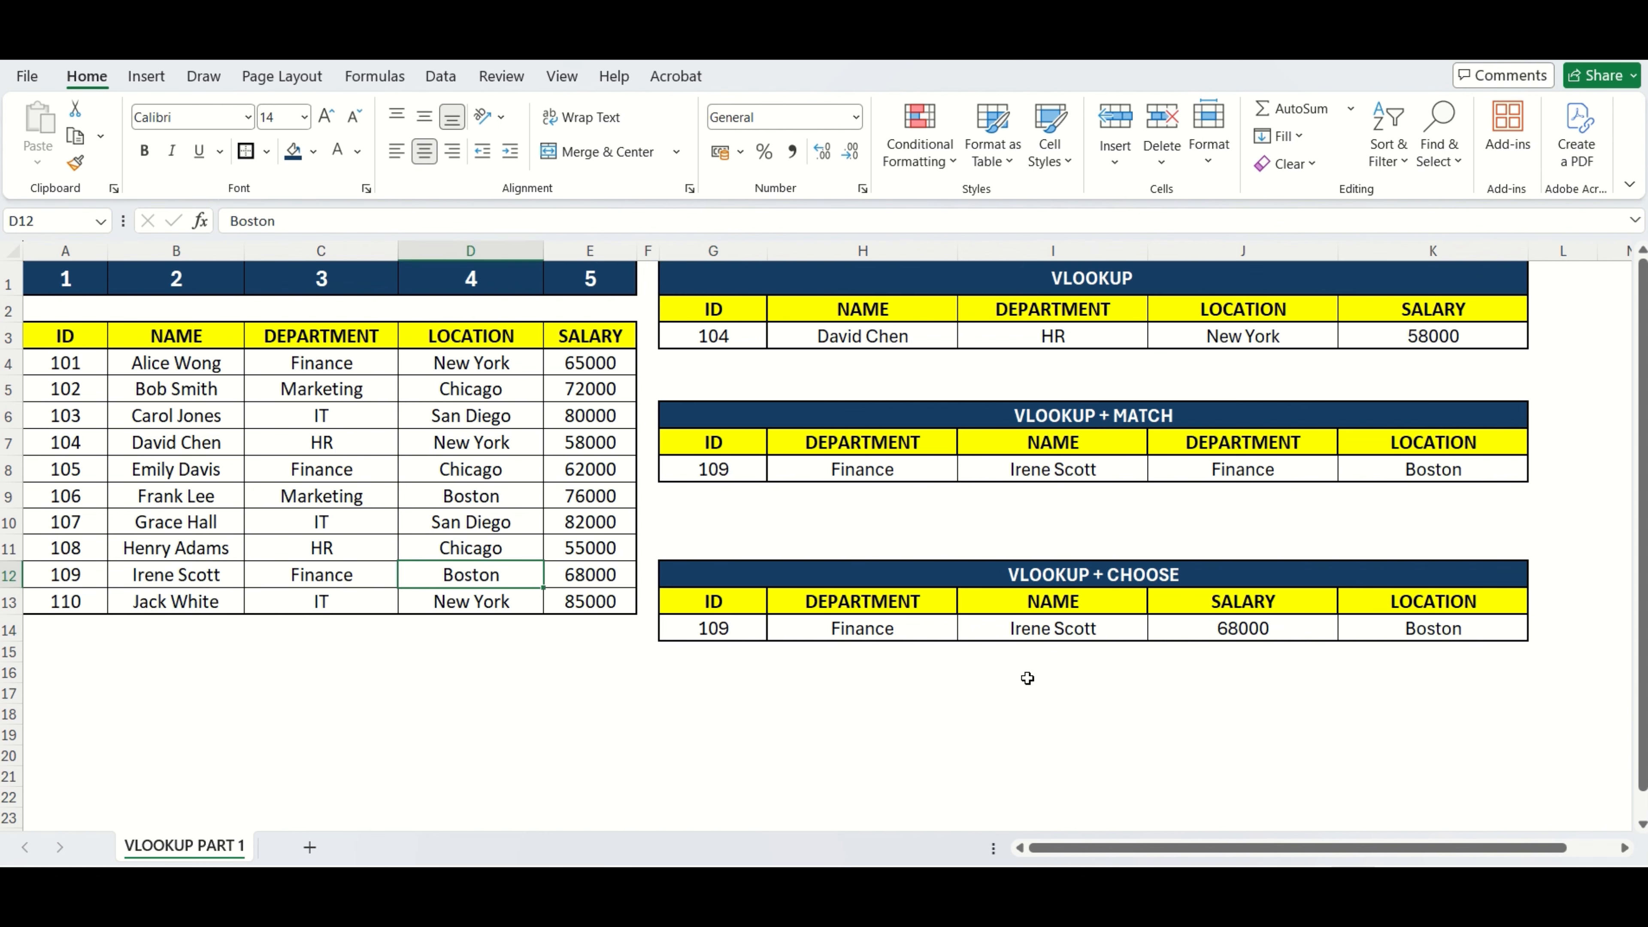
click(725, 627)
click(777, 629)
click(734, 671)
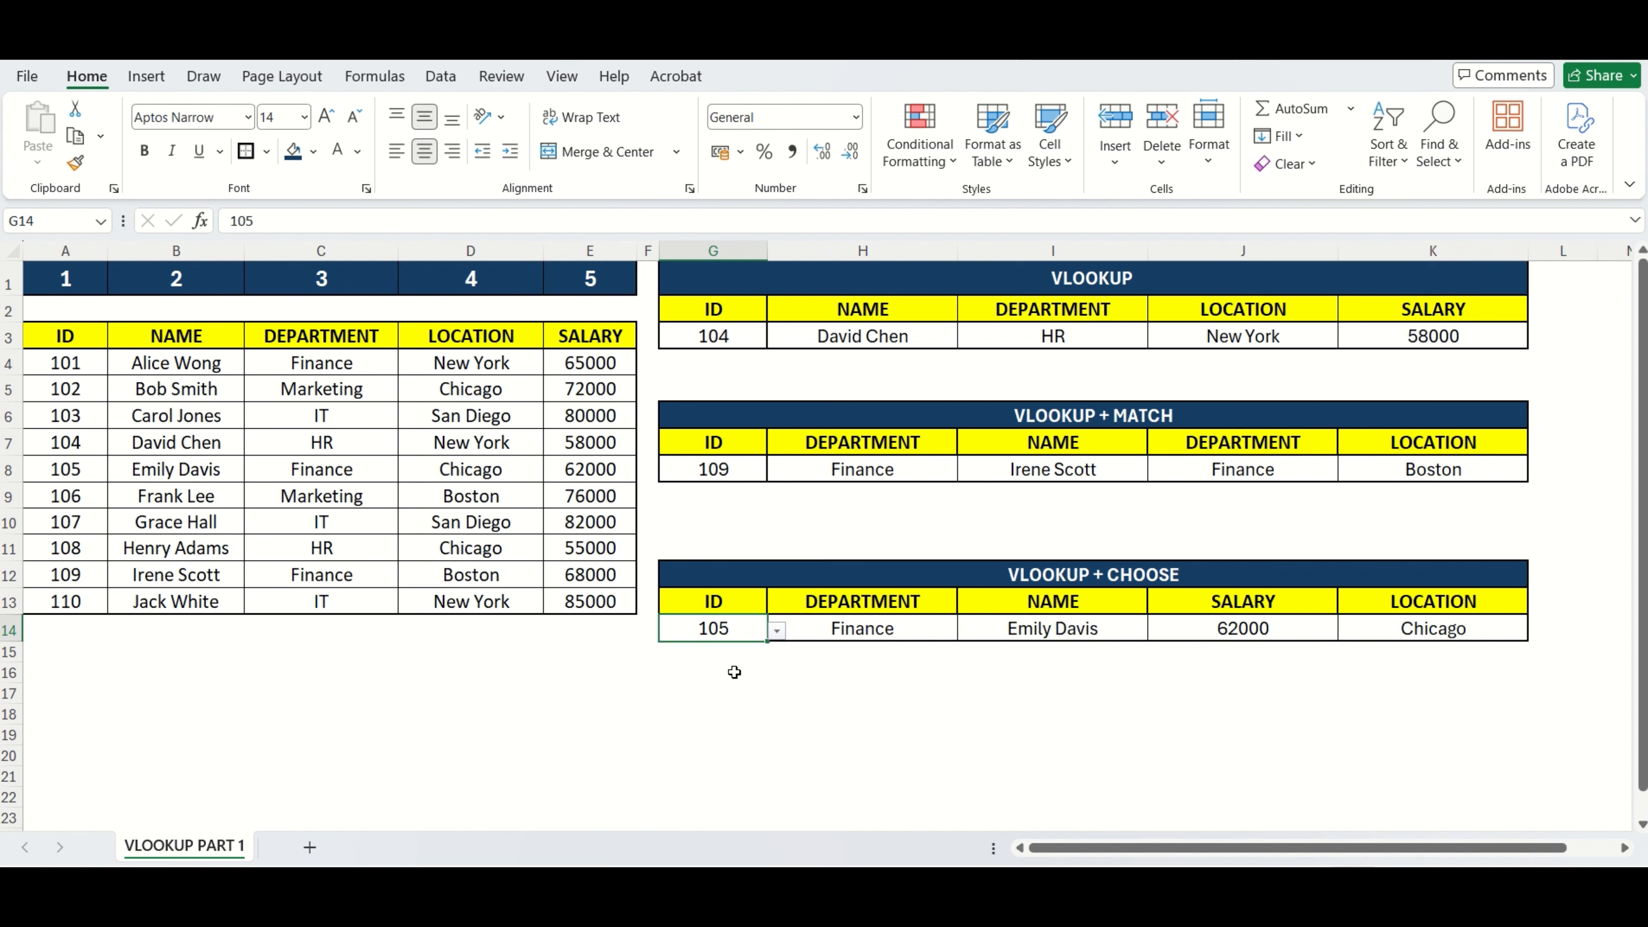
click(777, 631)
click(693, 704)
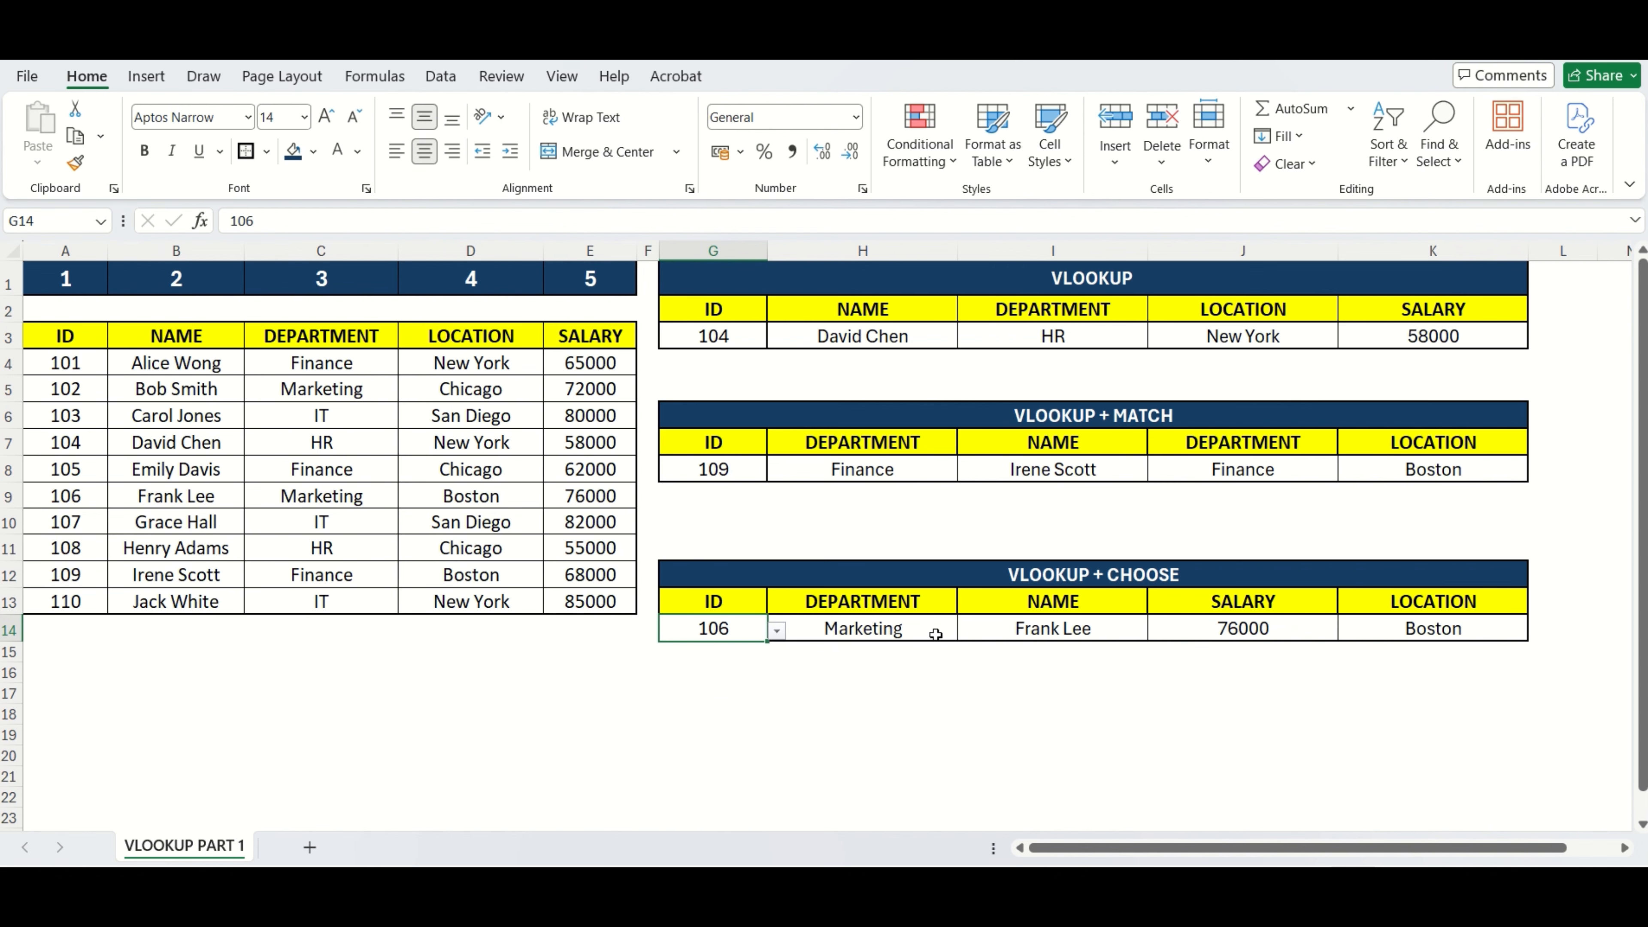
click(777, 628)
click(762, 672)
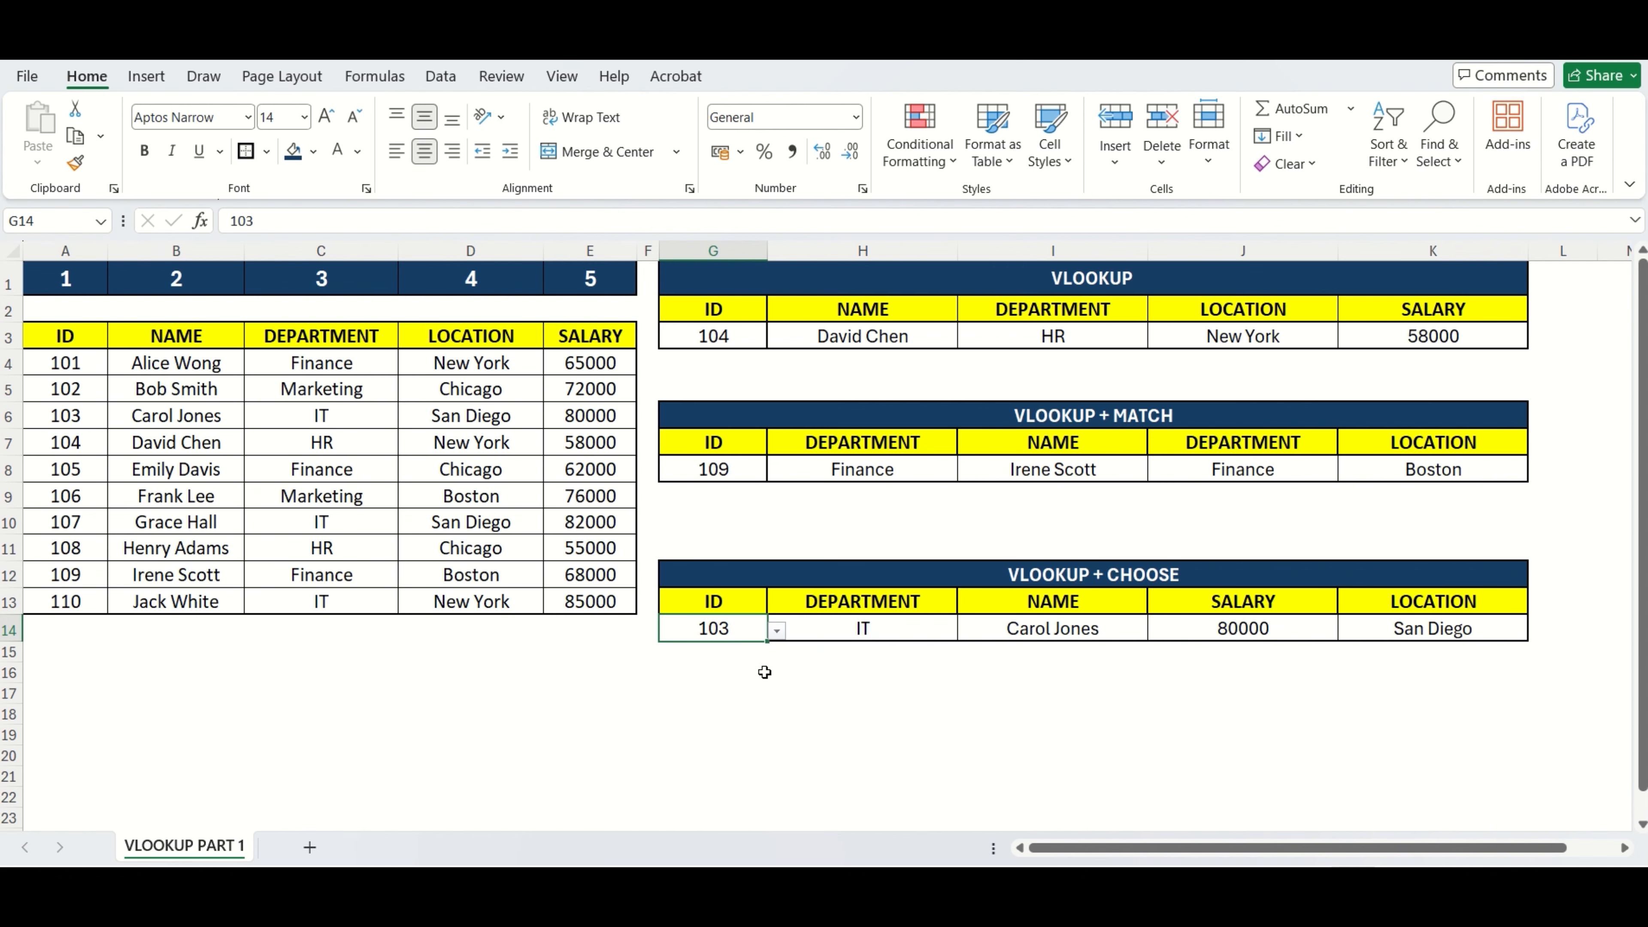